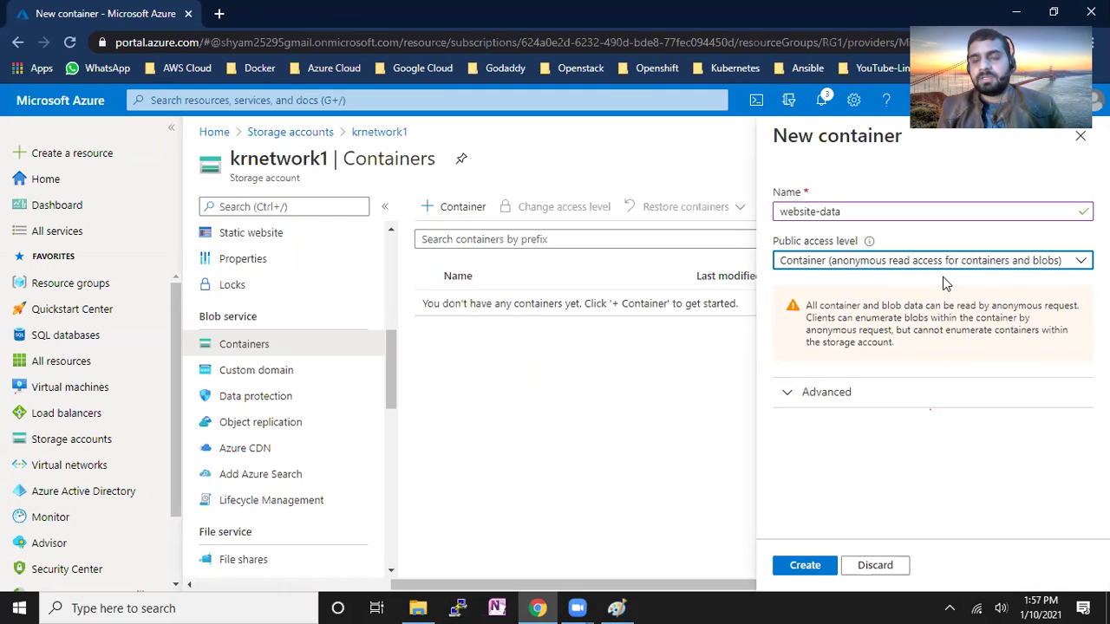
Create the website-data container with its public access level set to Private (no anonymous access)
left_click(904, 266)
key("Escape")
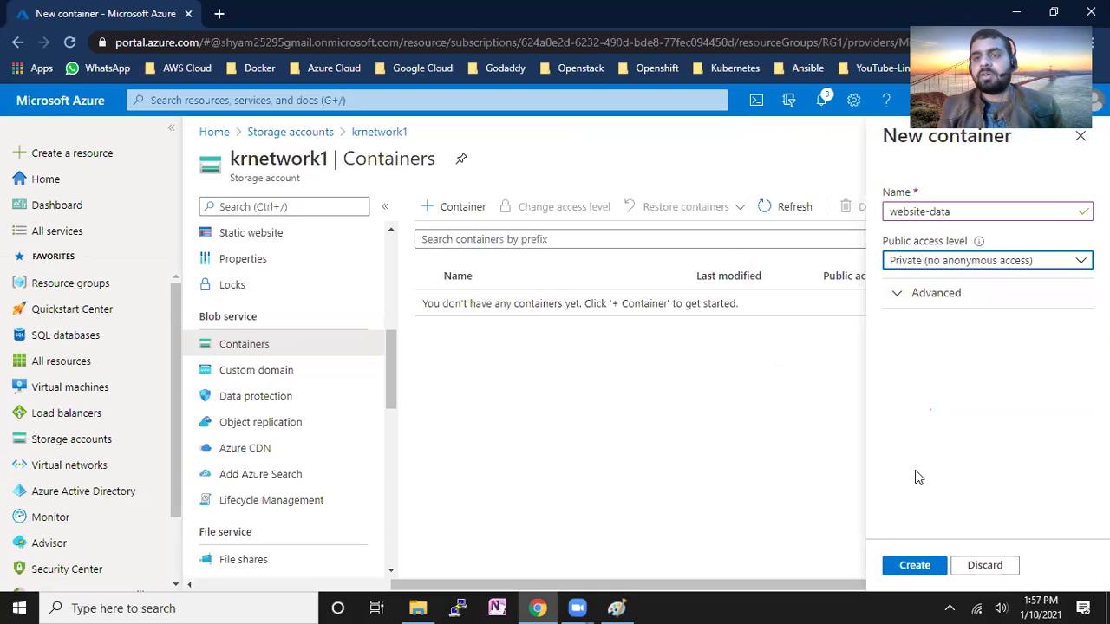
left_click(917, 565)
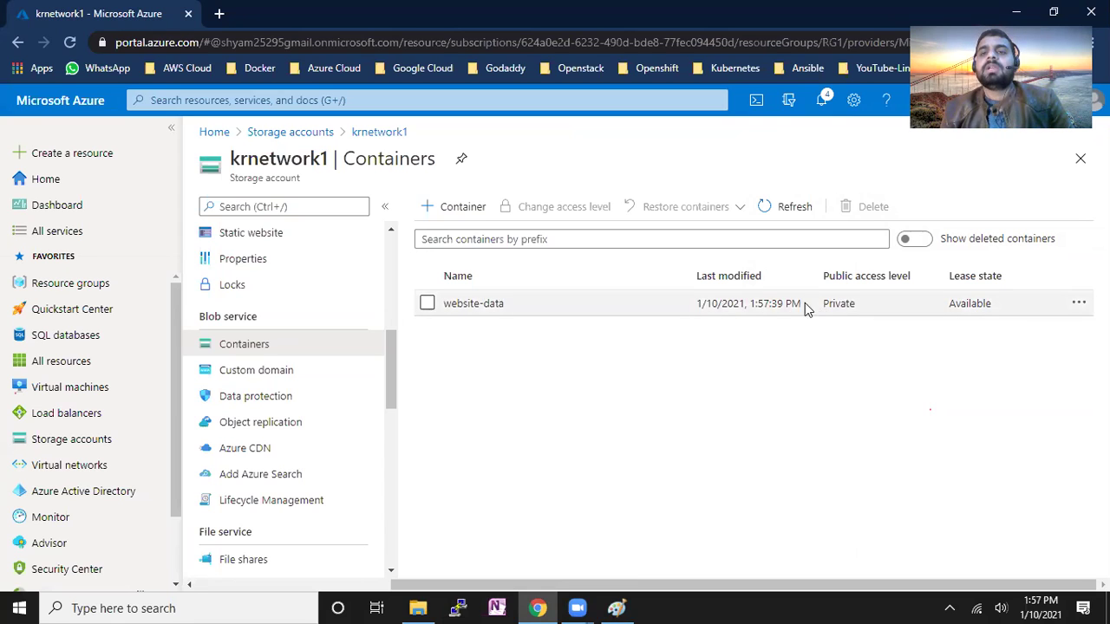
Open the website-data container and start a blob upload in it
left_click(473, 305)
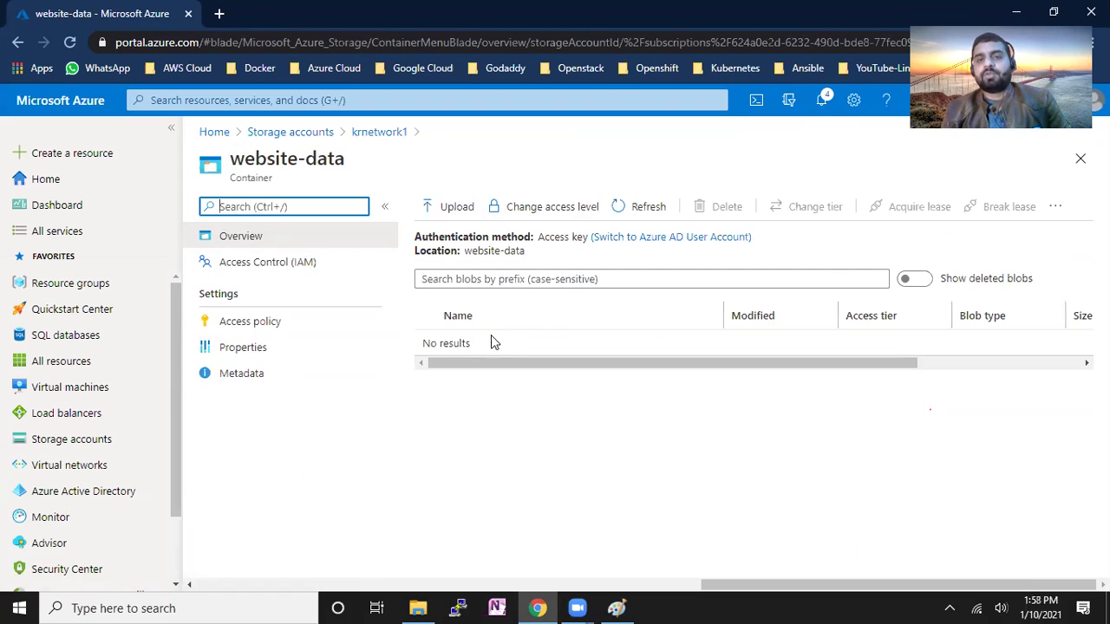
double_click(457, 344)
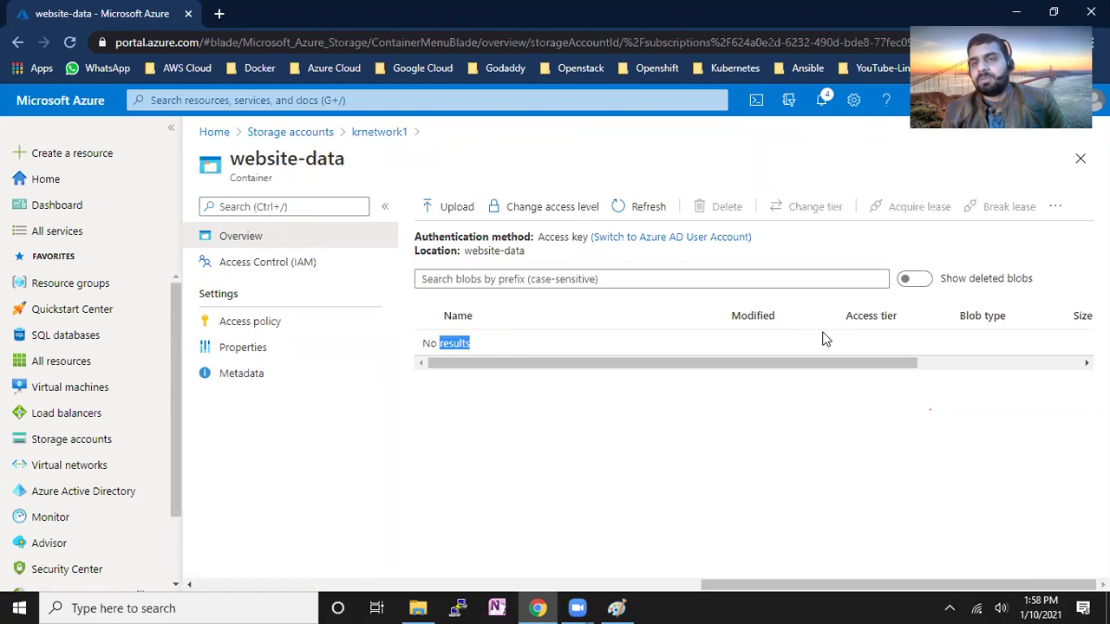
left_click(457, 208)
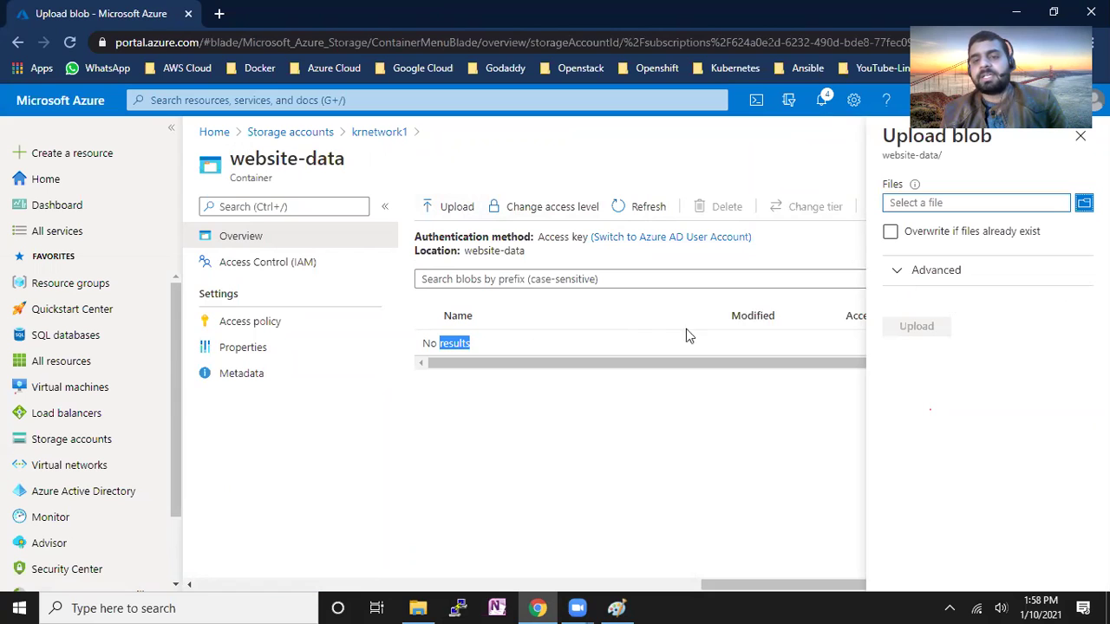
Switch to File Explorer and create a text document named awsbatch on Local Disk (D:)
left_click(418, 608)
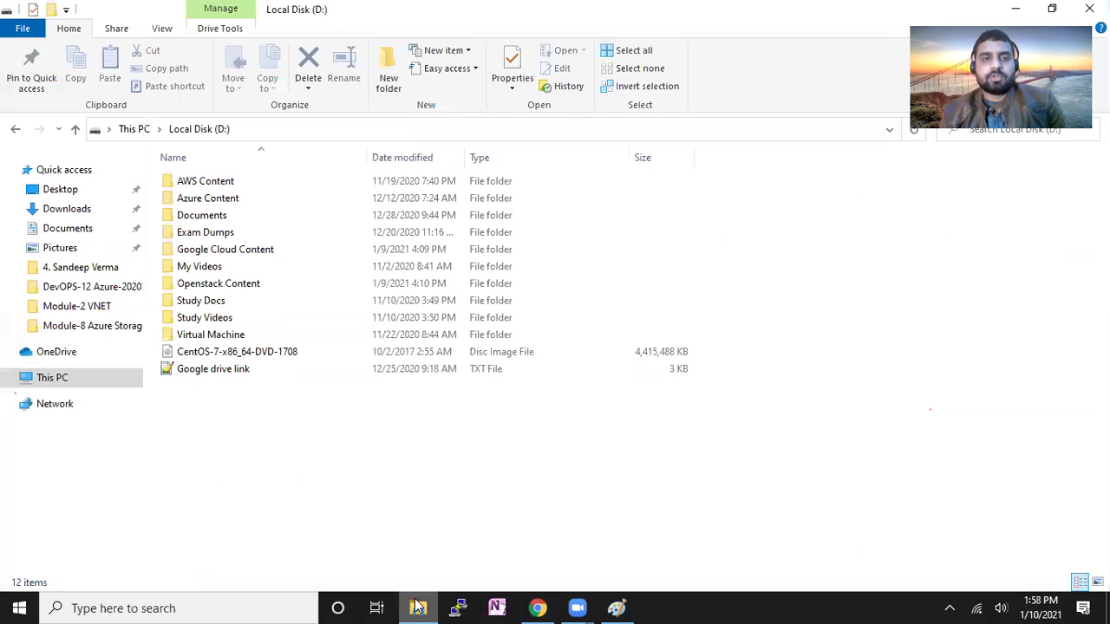
right_click(270, 413)
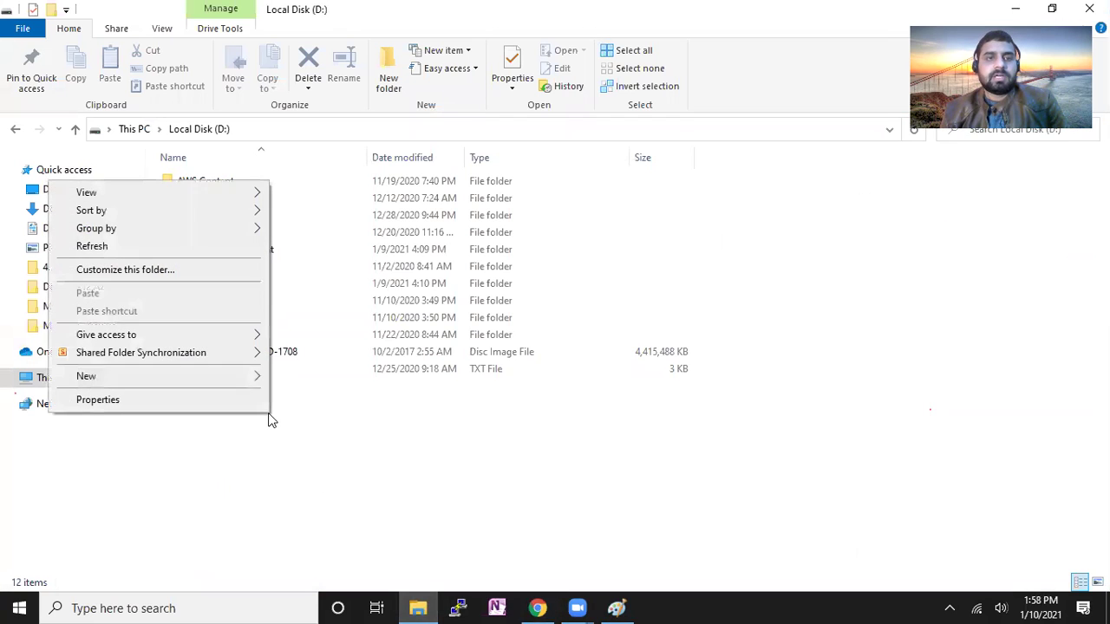
left_click(290, 523)
right_click(298, 478)
mouse_move(285, 441)
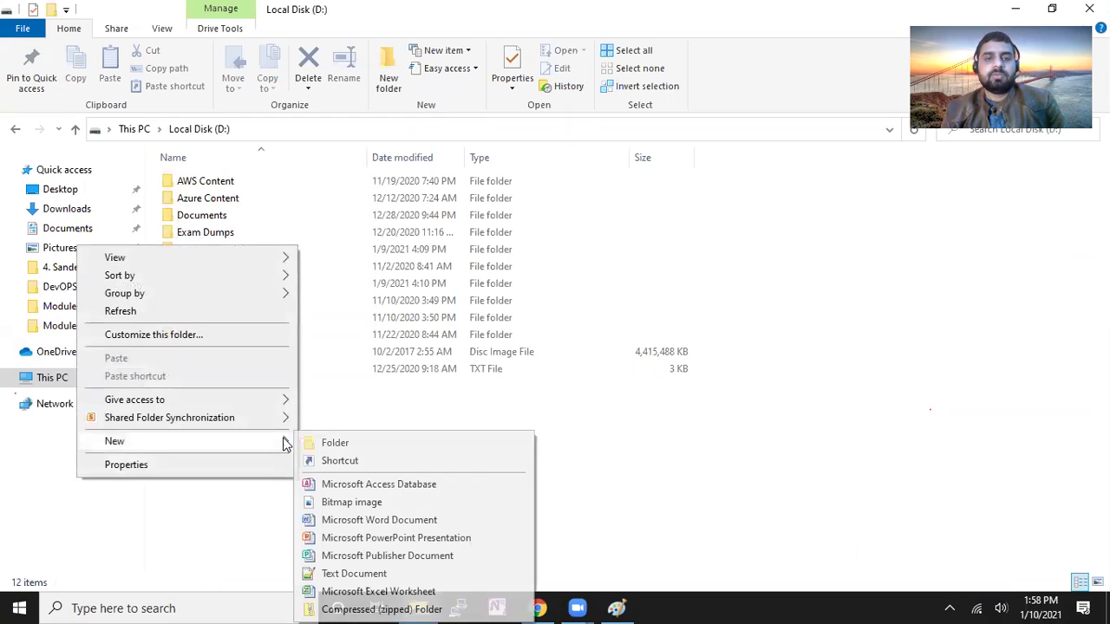
left_click(353, 574)
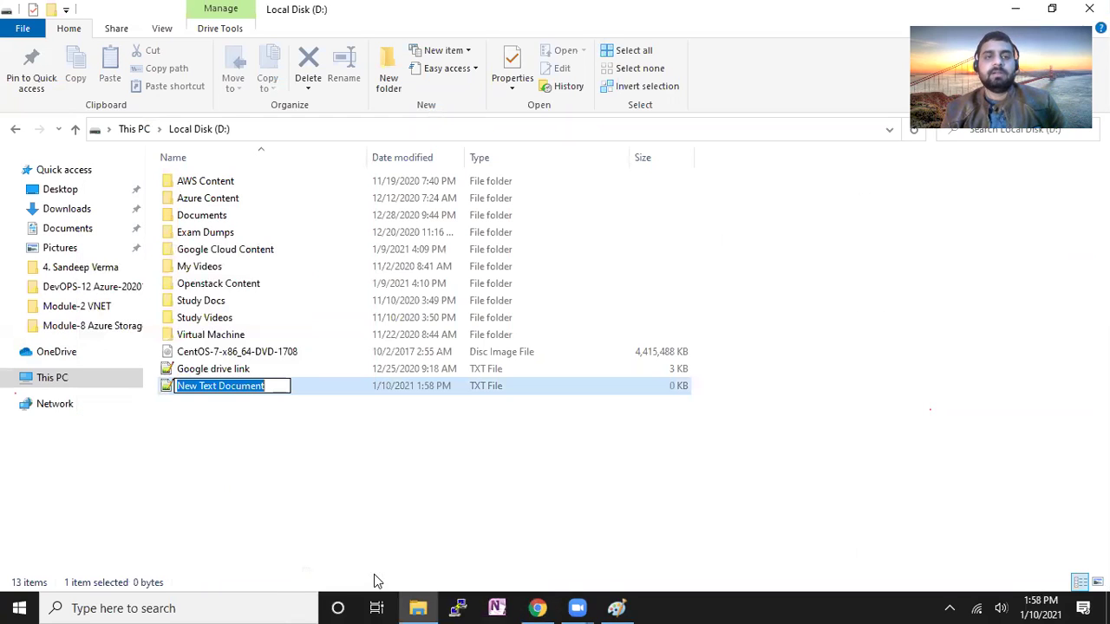
type("aw")
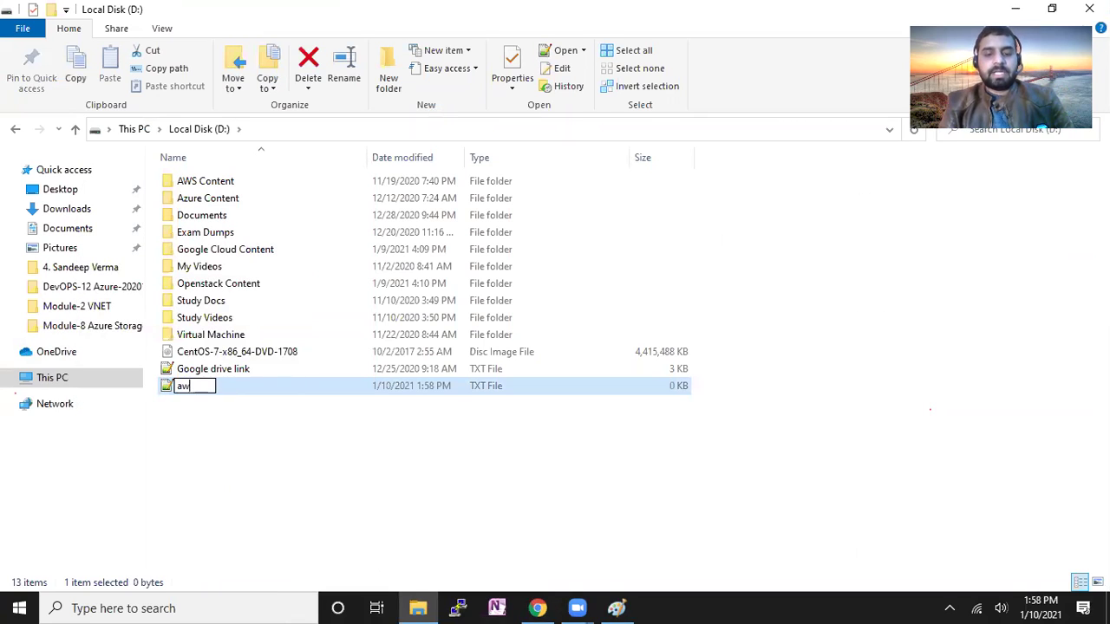
type("sbatc")
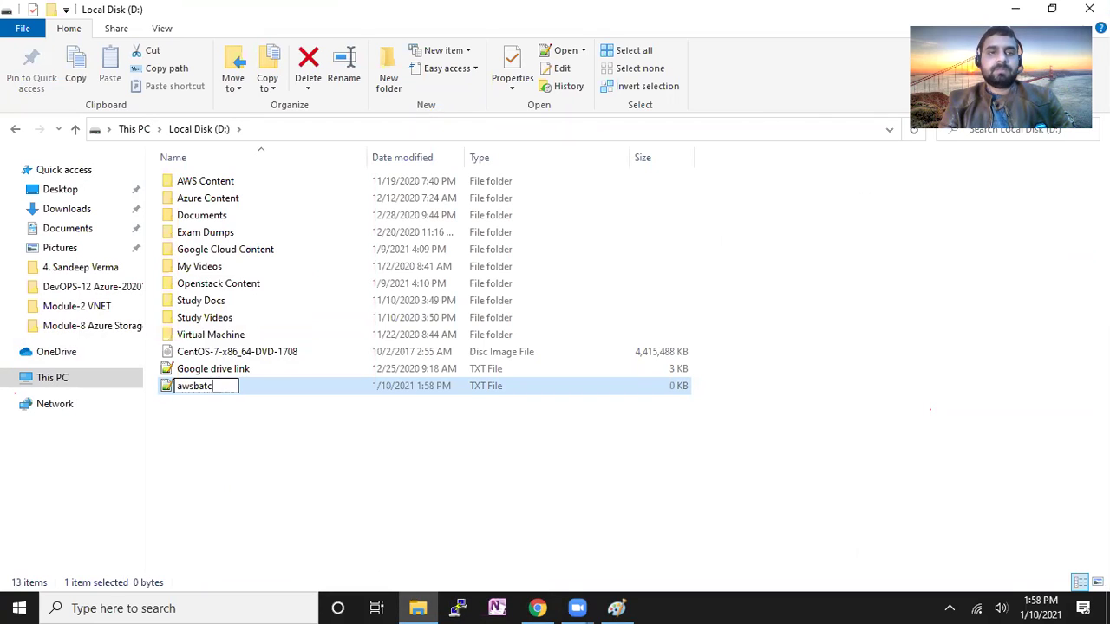
type("h")
key("Return")
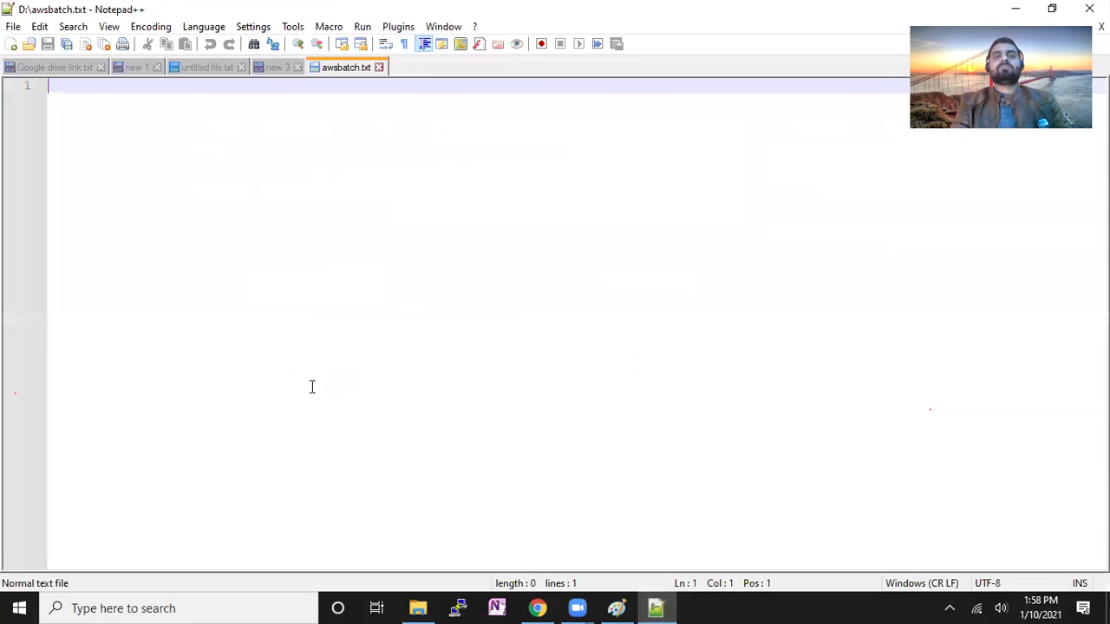
Write "this is my first blob" in awsbatch.txt and save the file
type("this ")
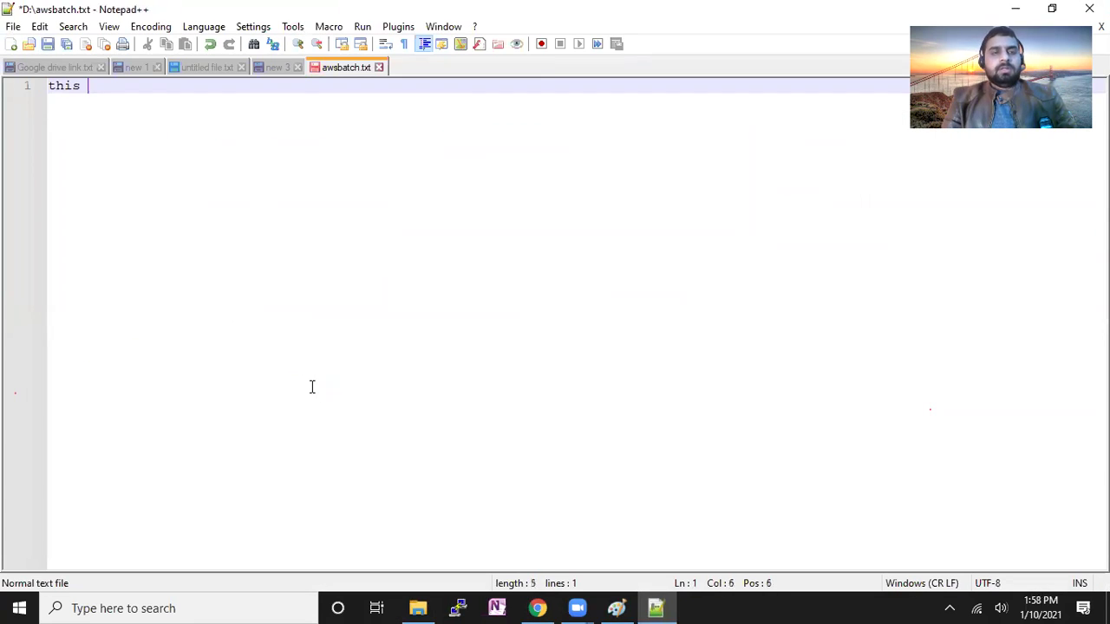
type("is my first blob")
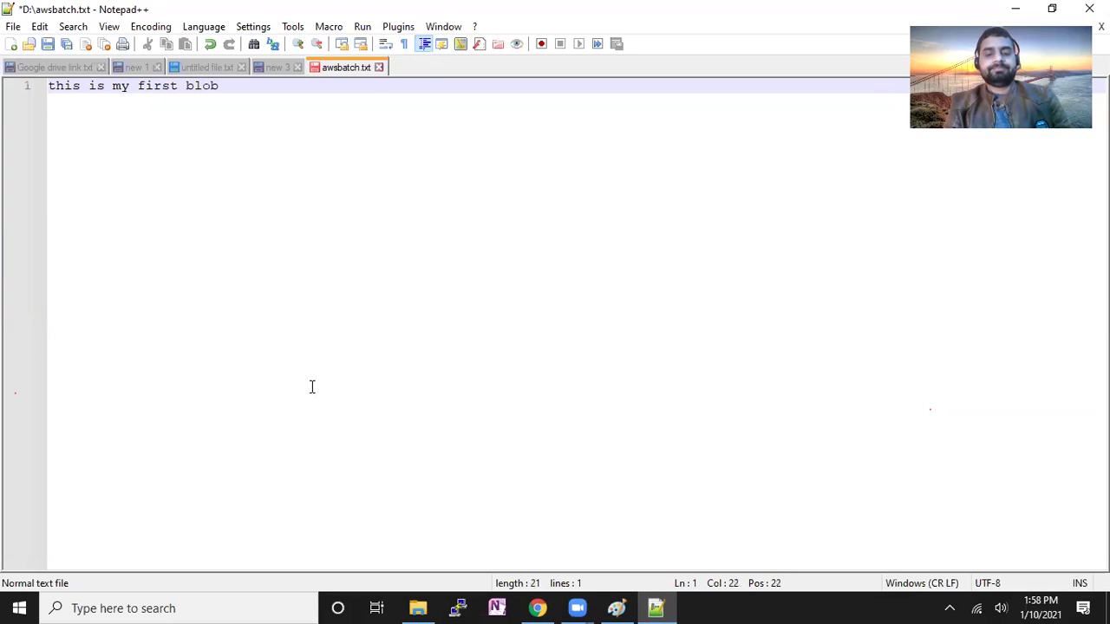
key("ctrl+s")
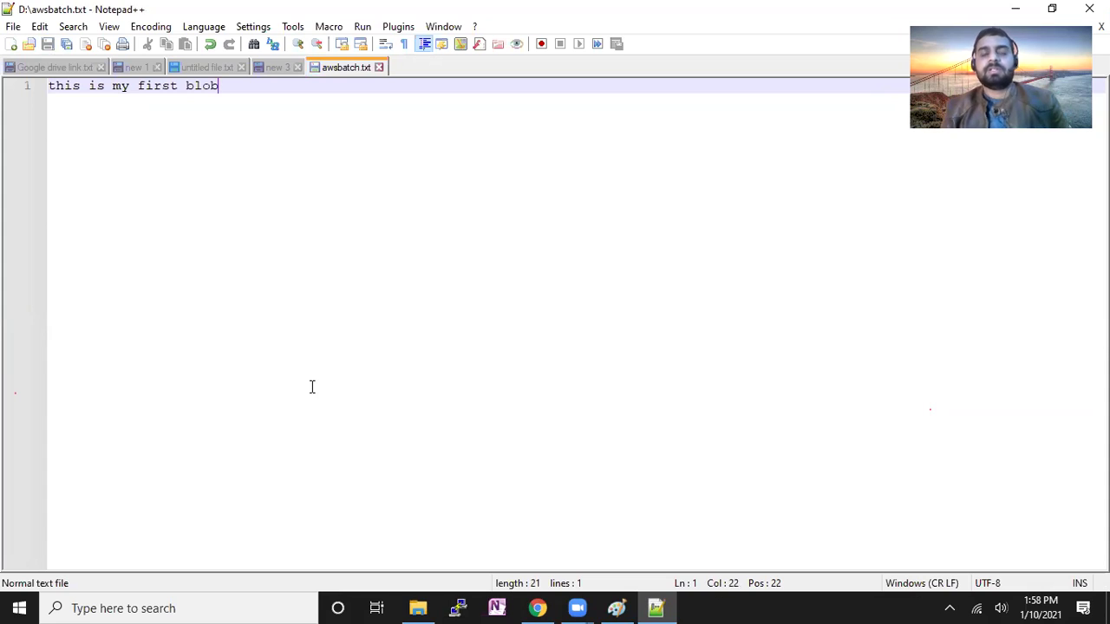
Switch back to the Azure portal in Chrome and choose awsbatch from Local Disk (D:) as the file to upload
key("alt+Tab")
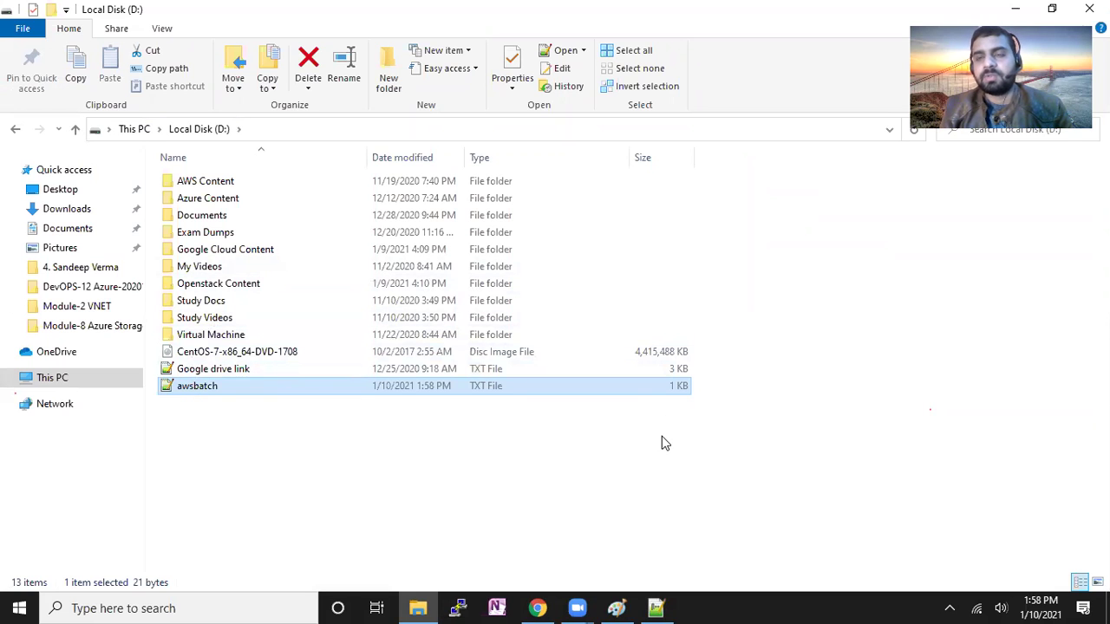
left_click(538, 608)
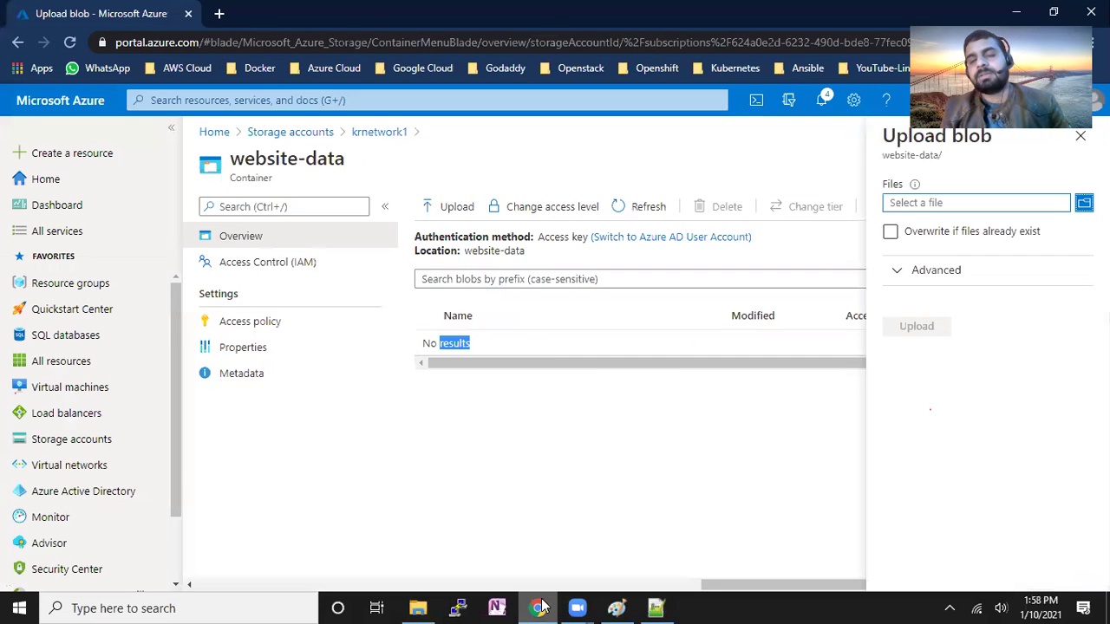
left_click(1084, 202)
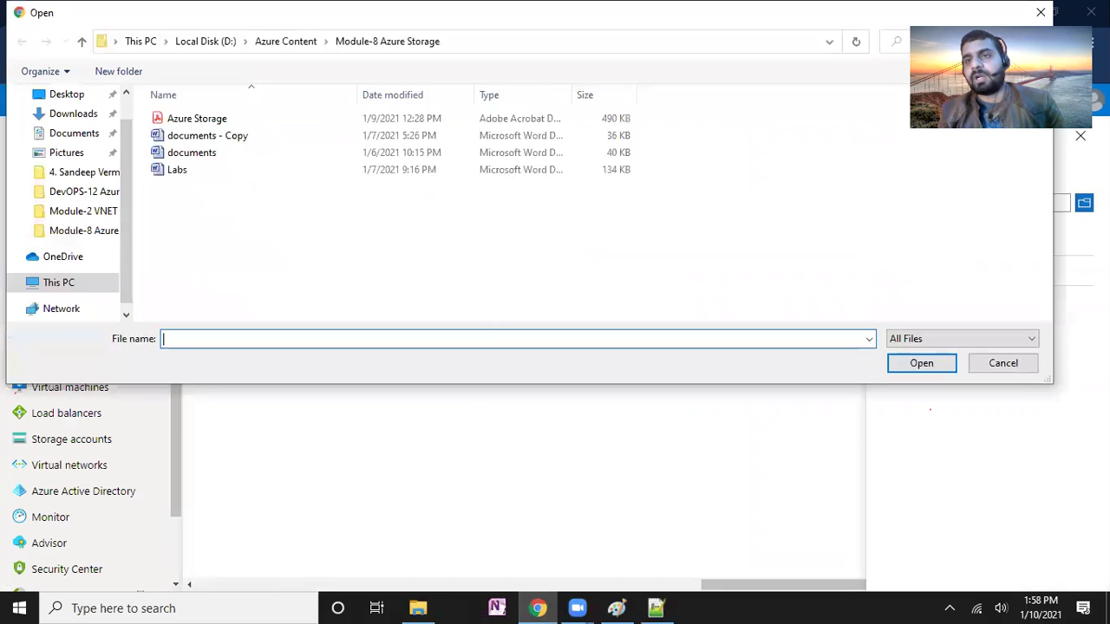
left_click(61, 283)
double_click(426, 255)
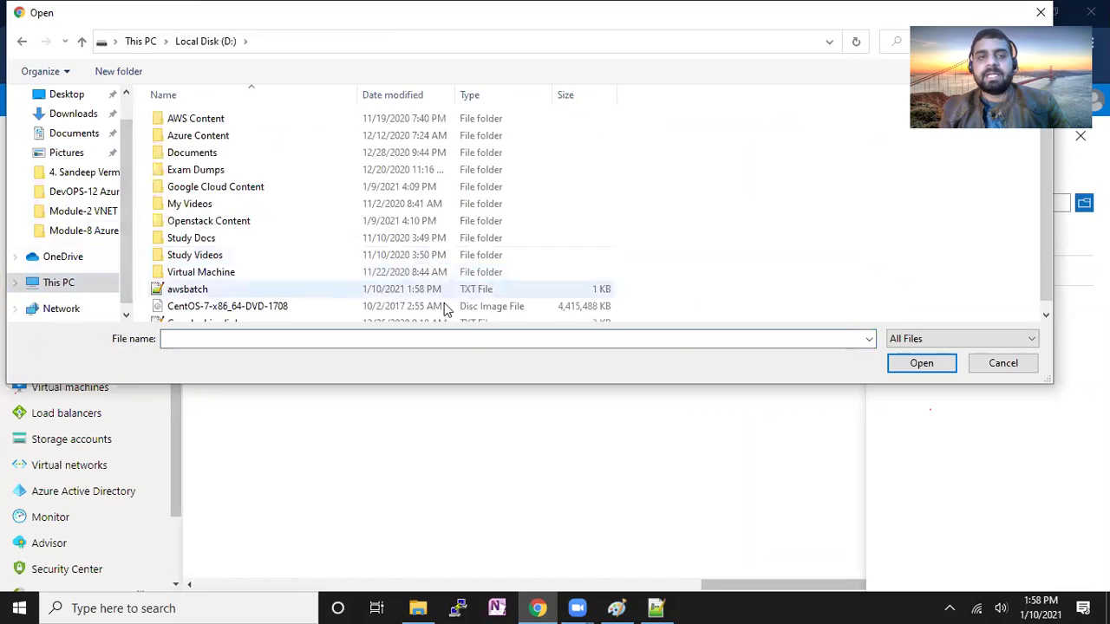
left_click(1046, 315)
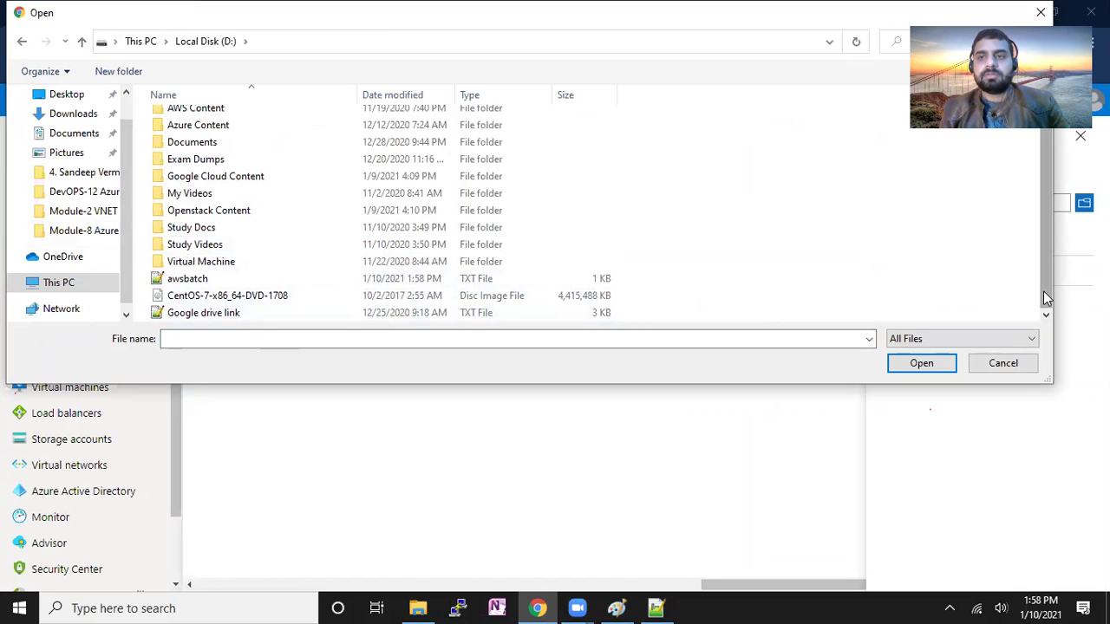
left_click(199, 280)
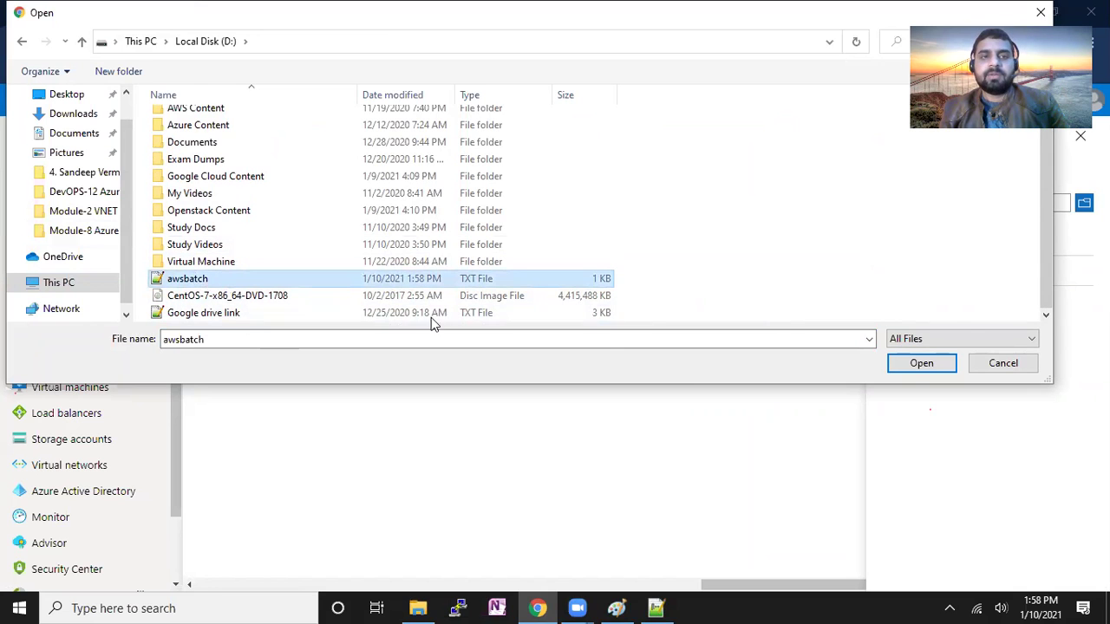
left_click(909, 367)
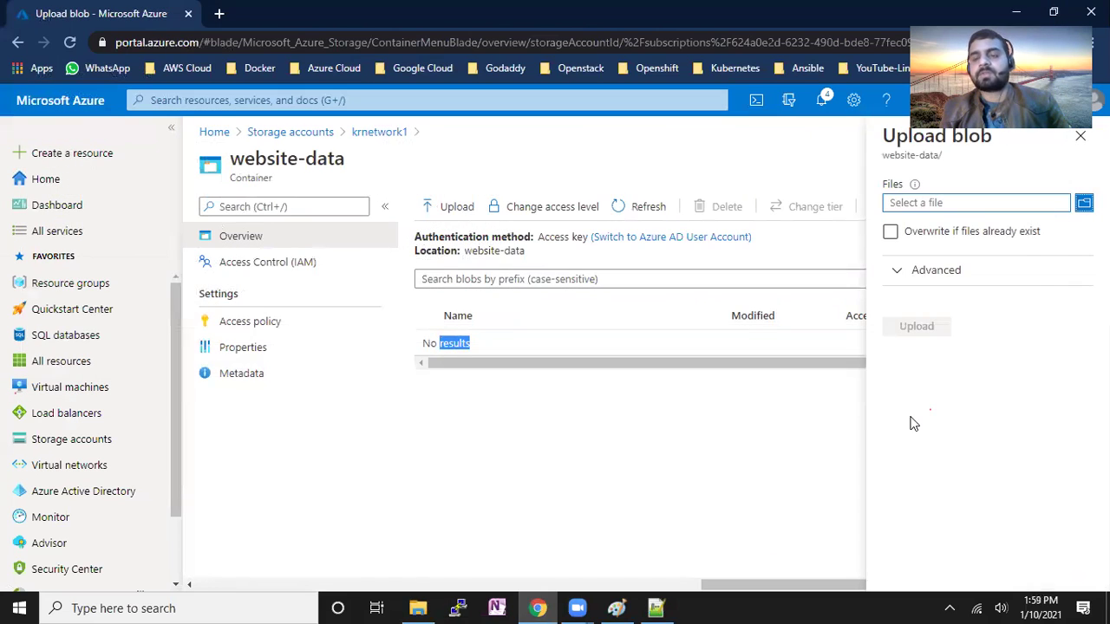
left_click(959, 234)
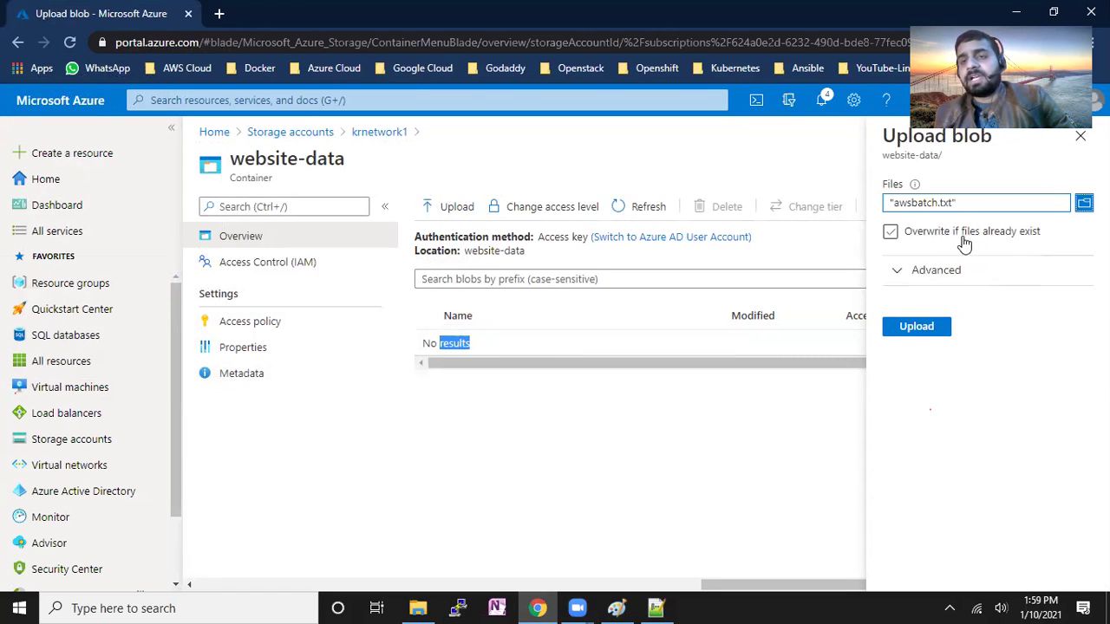
left_click(892, 236)
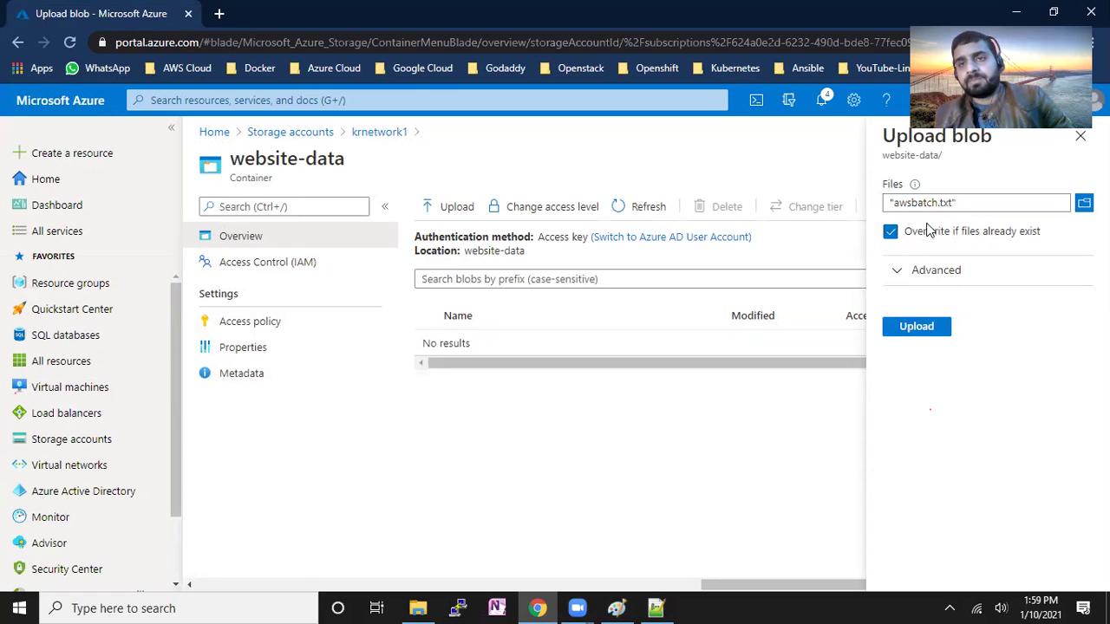
left_click(893, 238)
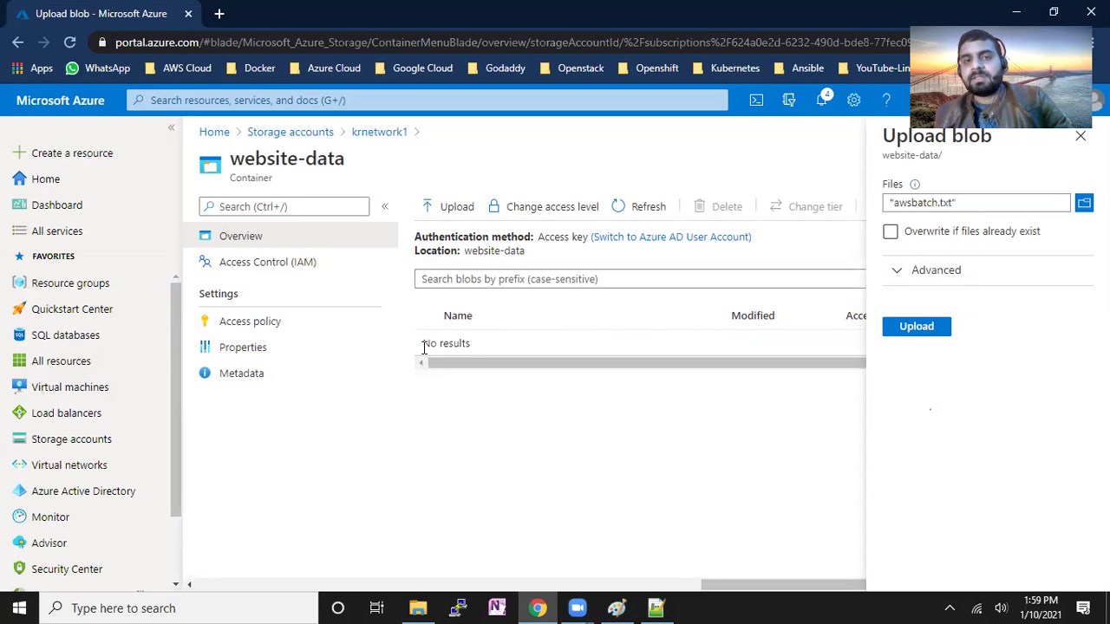
left_click_drag(424, 347, 488, 346)
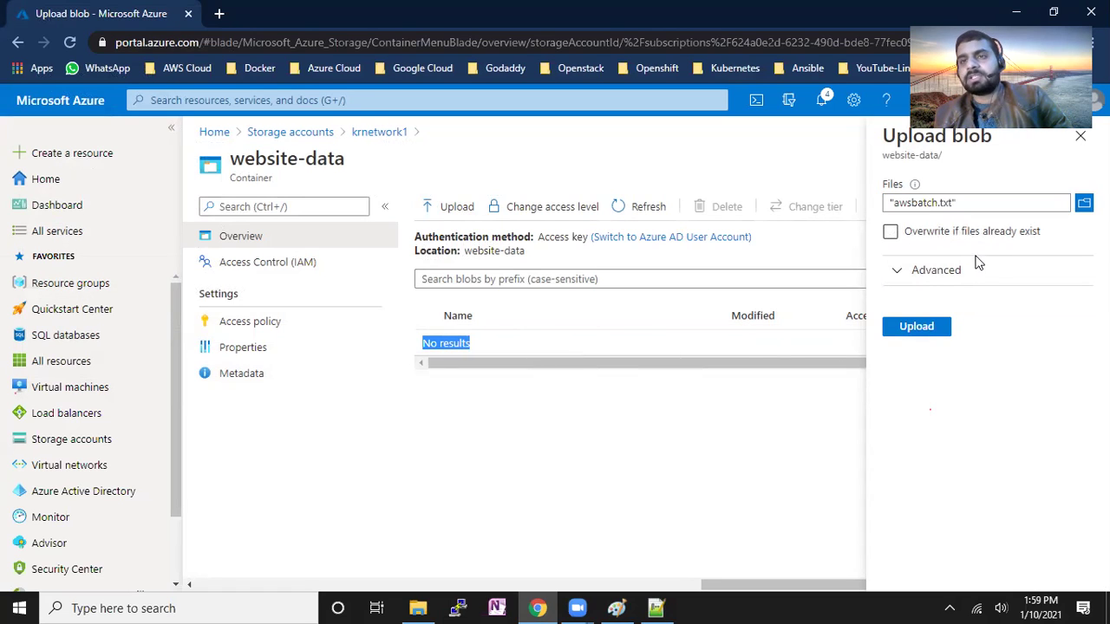
Upload awsbatch.txt to the website-data container and close the upload pane
left_click(935, 328)
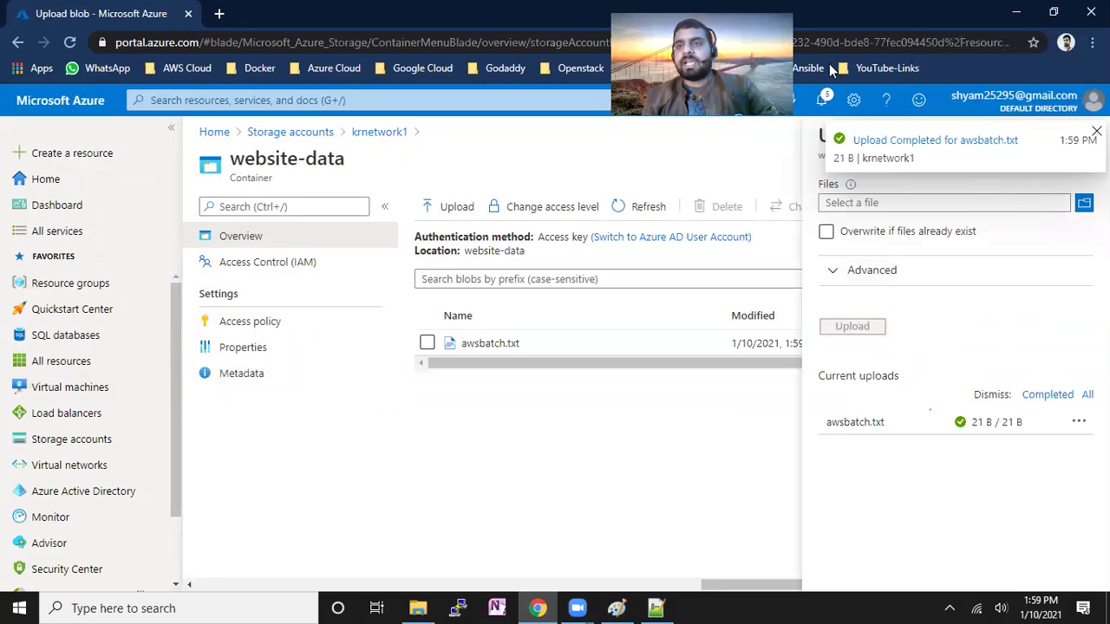
left_click(1080, 137)
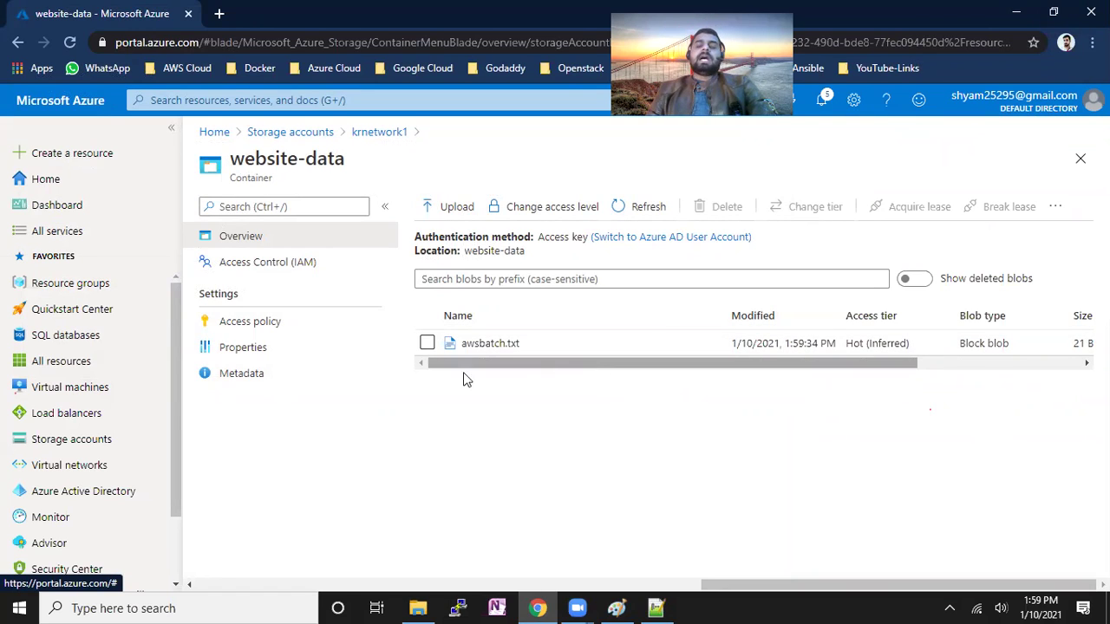
Open the uploaded awsbatch.txt blob and examine its URL, blob type and previous versions
left_click(427, 343)
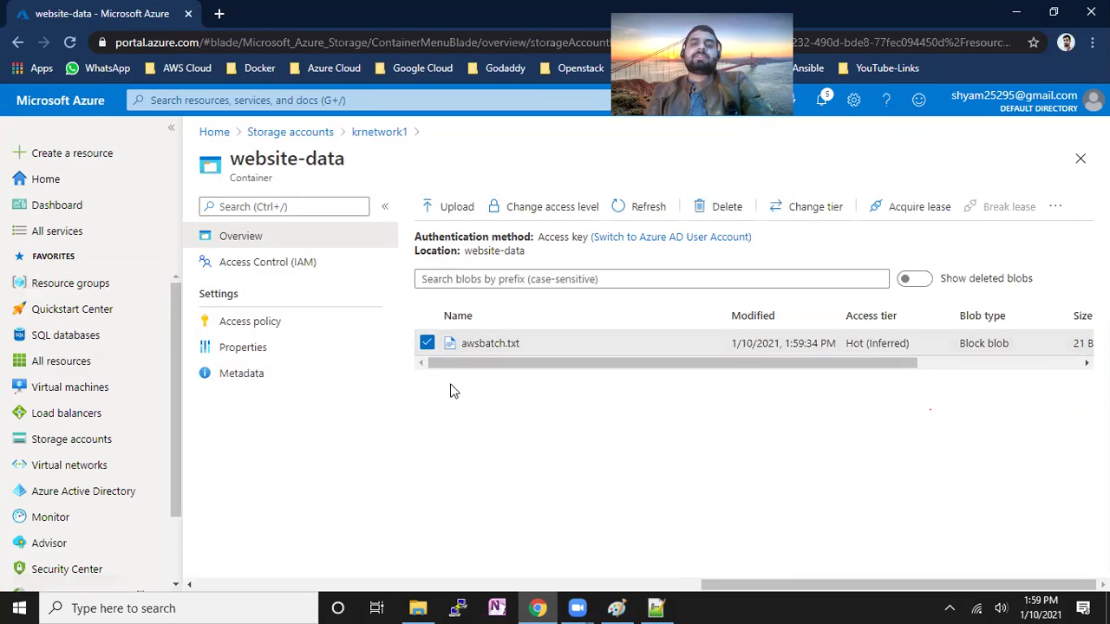
left_click(490, 343)
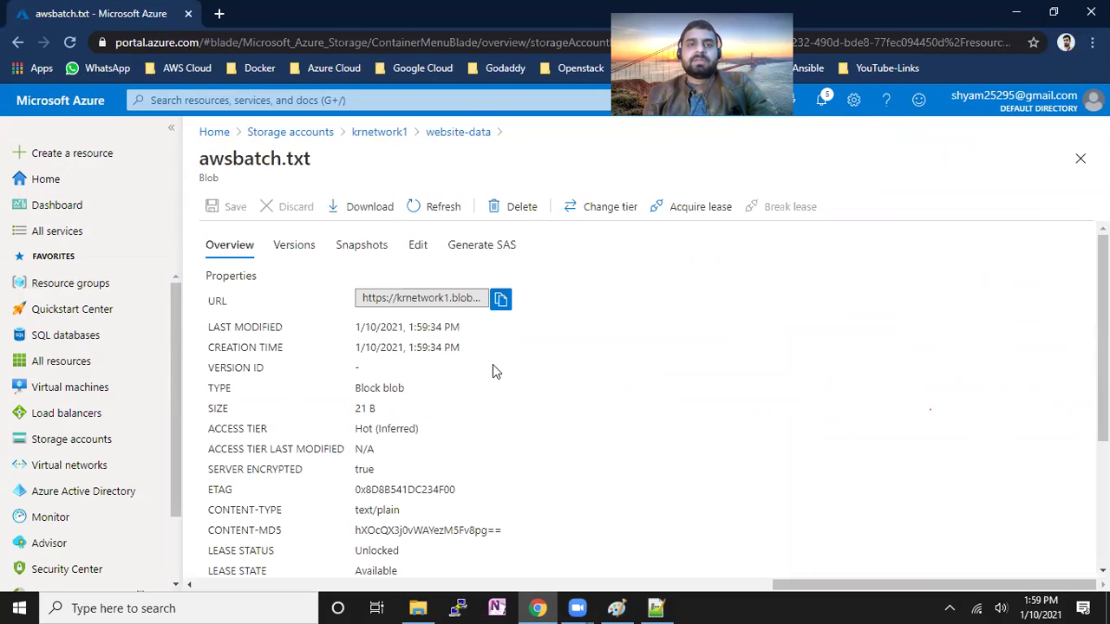
double_click(217, 301)
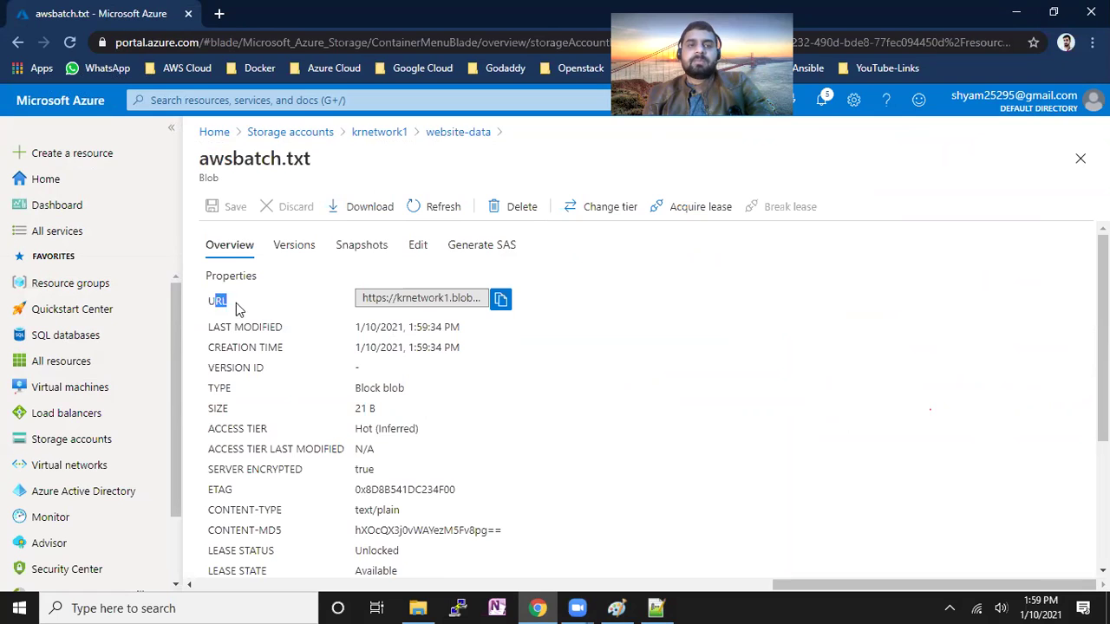
left_click(500, 303)
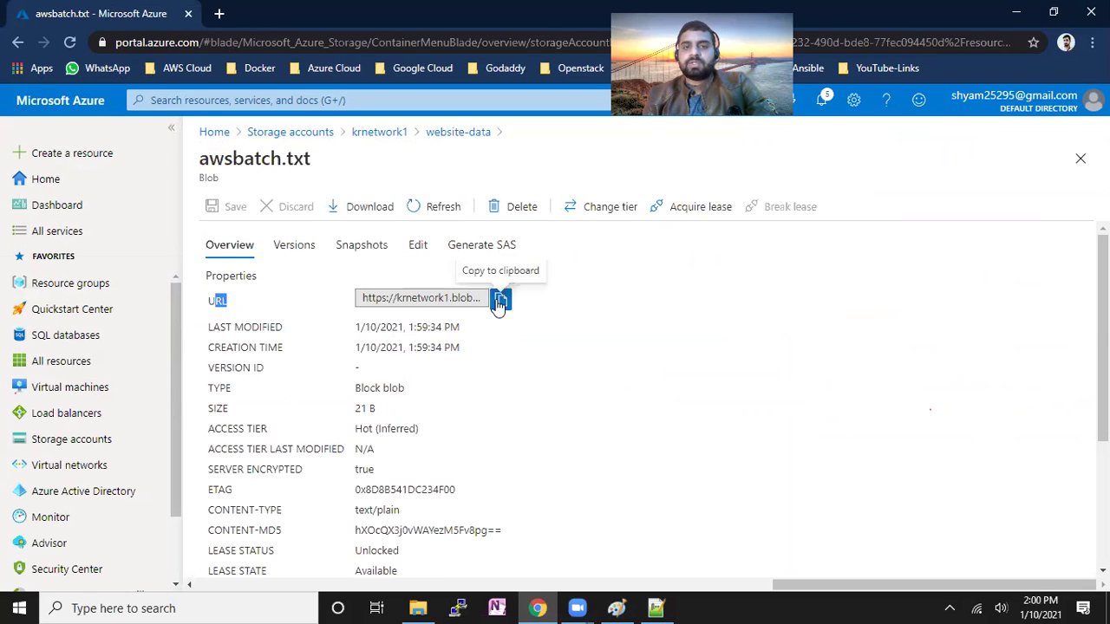
left_click_drag(210, 388, 256, 396)
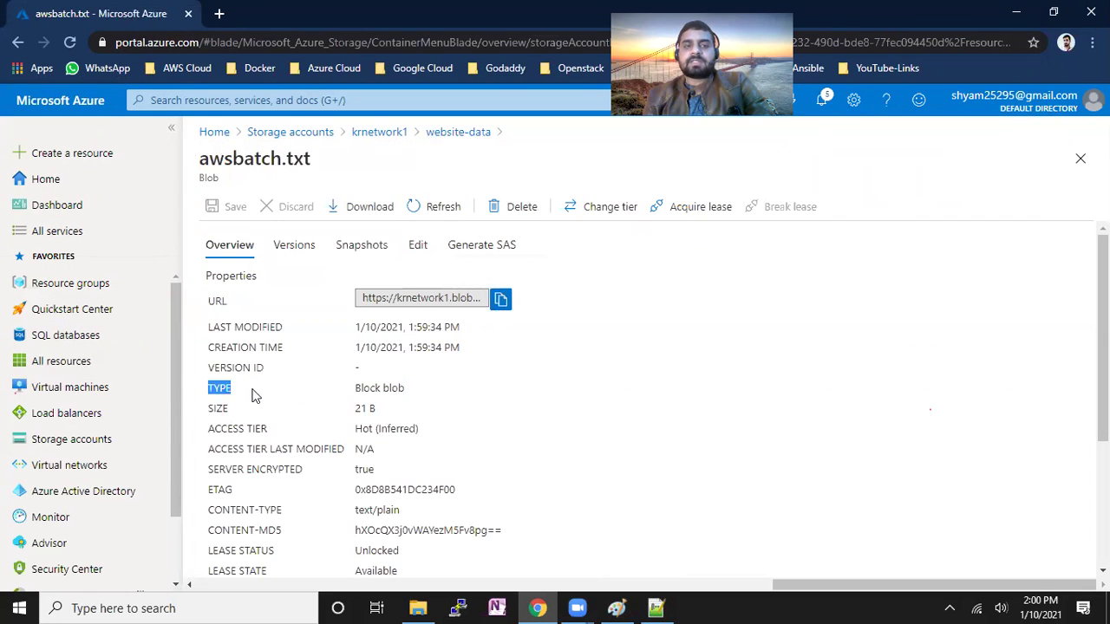
left_click_drag(352, 395, 413, 398)
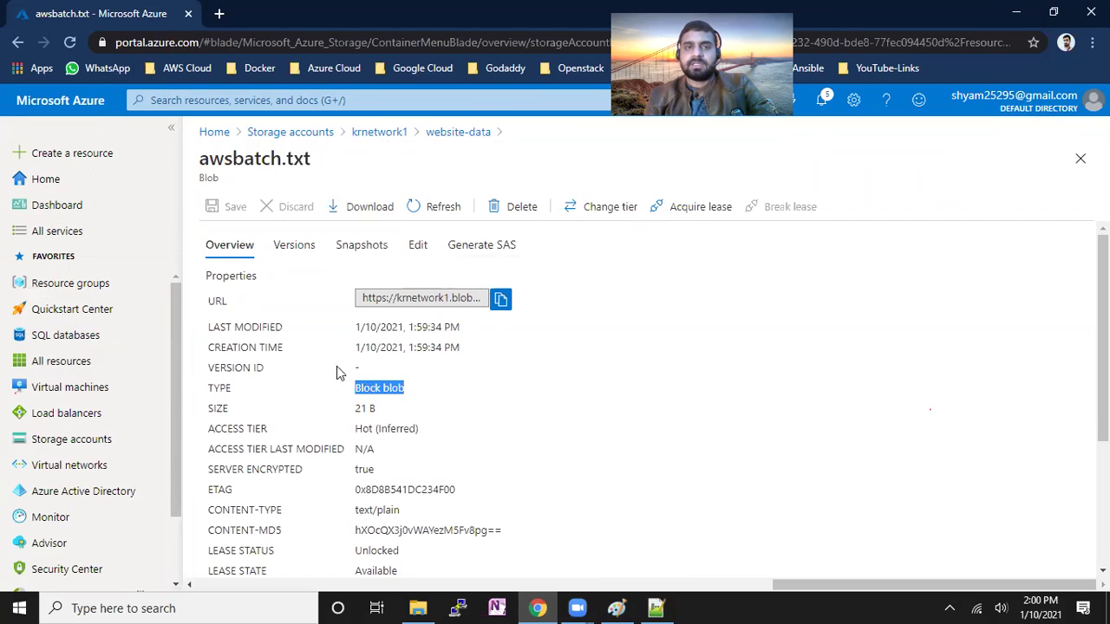
left_click(299, 258)
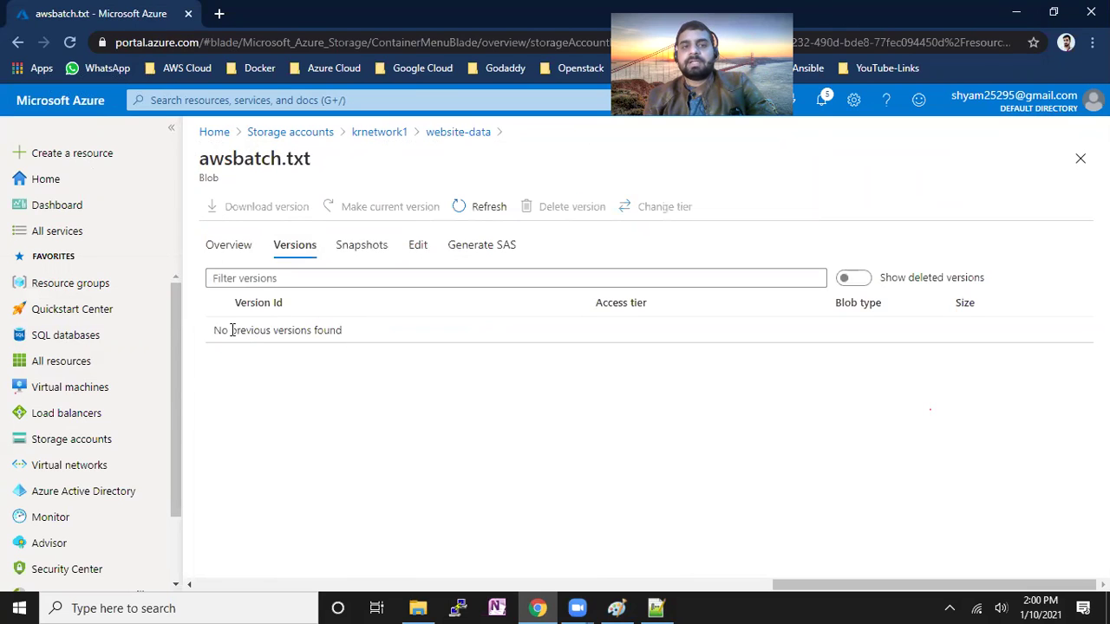
Examine the awsbatch.txt blob's previous versions, then its overview properties, including version ID, access tier, lease status and metadata
left_click_drag(232, 334, 336, 332)
left_click(436, 341)
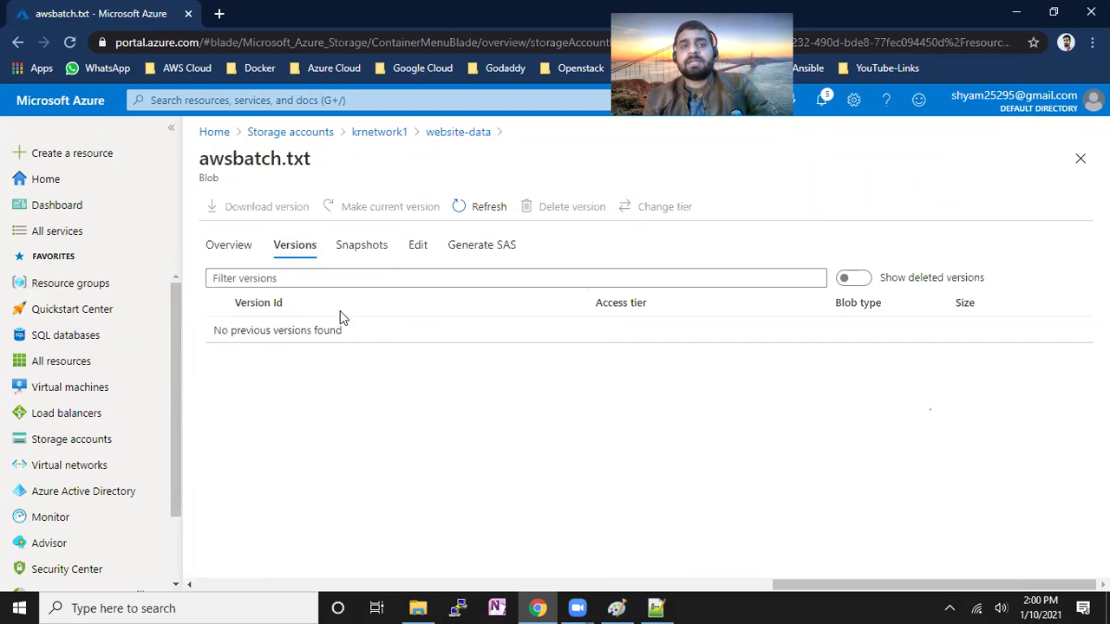
left_click(233, 246)
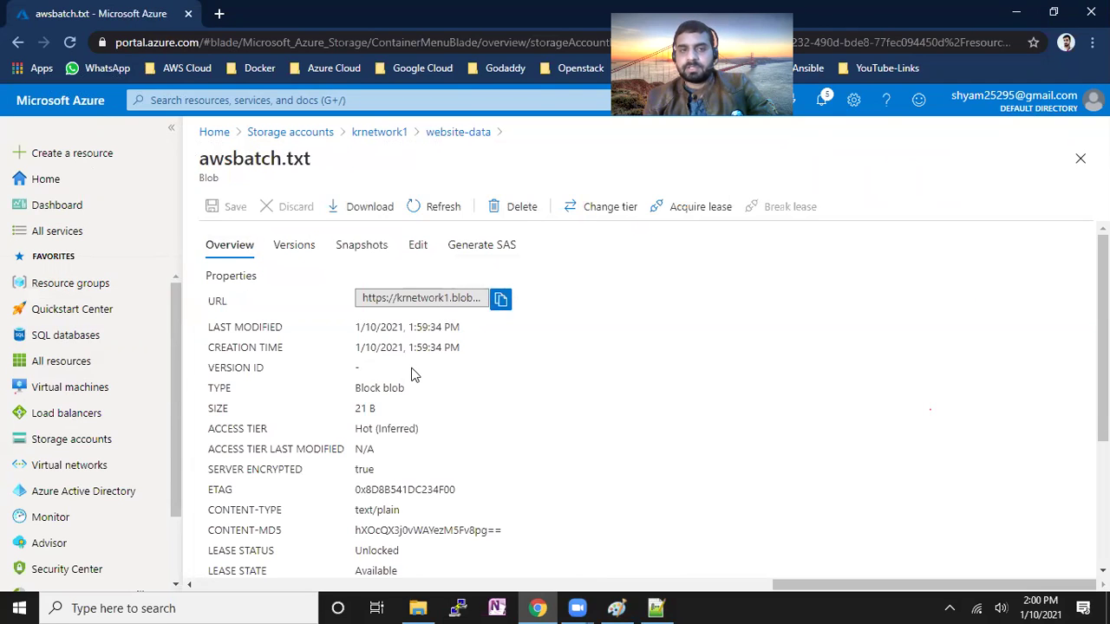
left_click(377, 365)
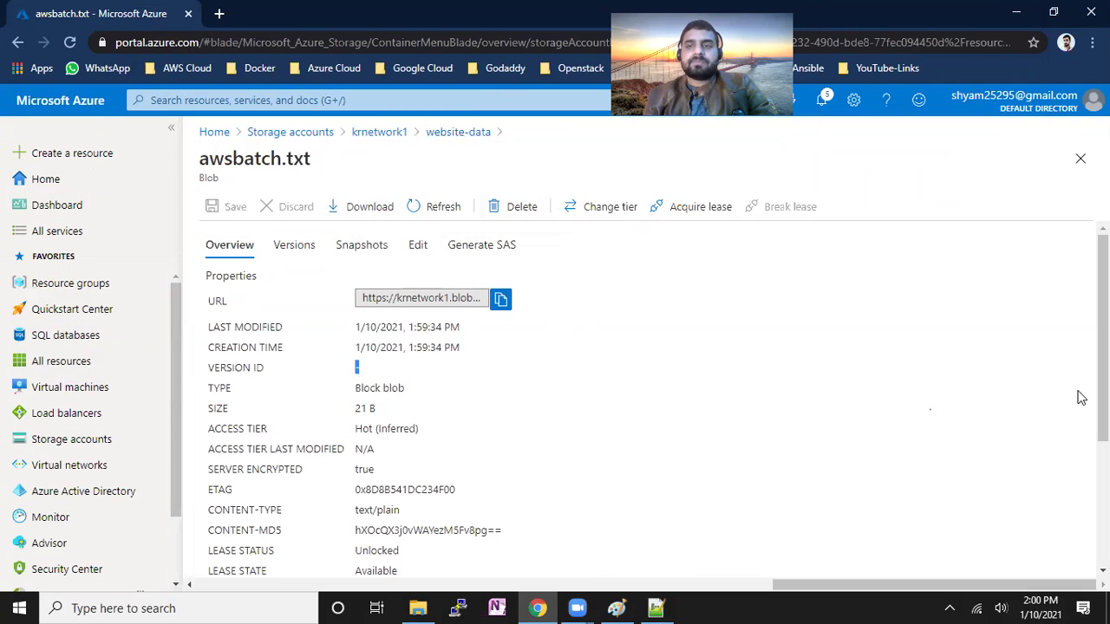
scroll(1082, 396, "down", 1)
left_click_drag(392, 346, 374, 346)
scroll(657, 401, "down", 3)
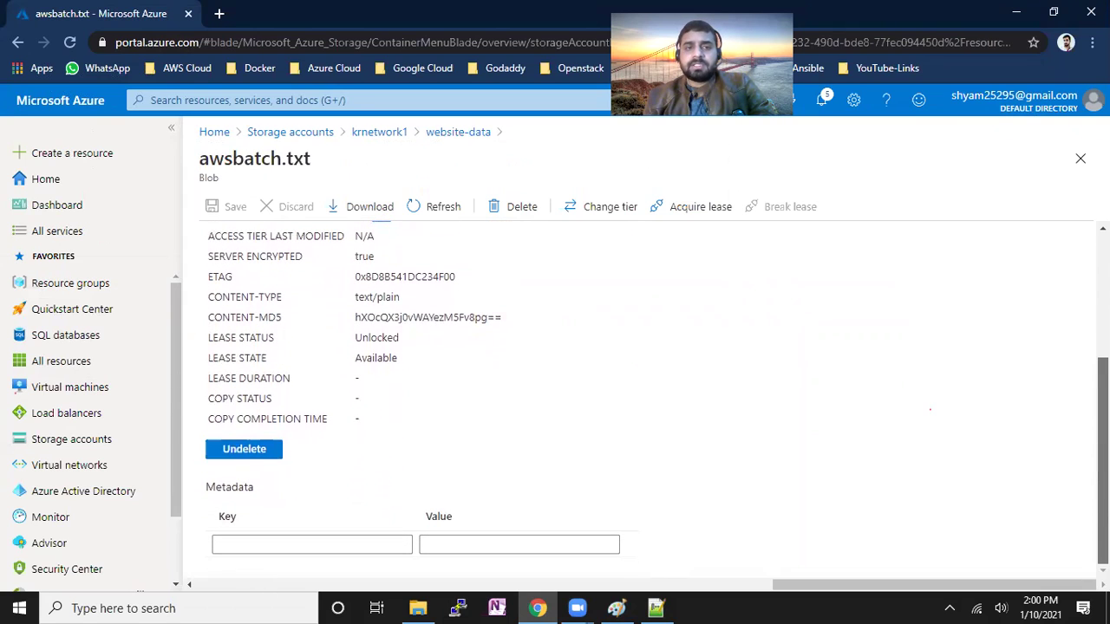
scroll(930, 410, "up", 5)
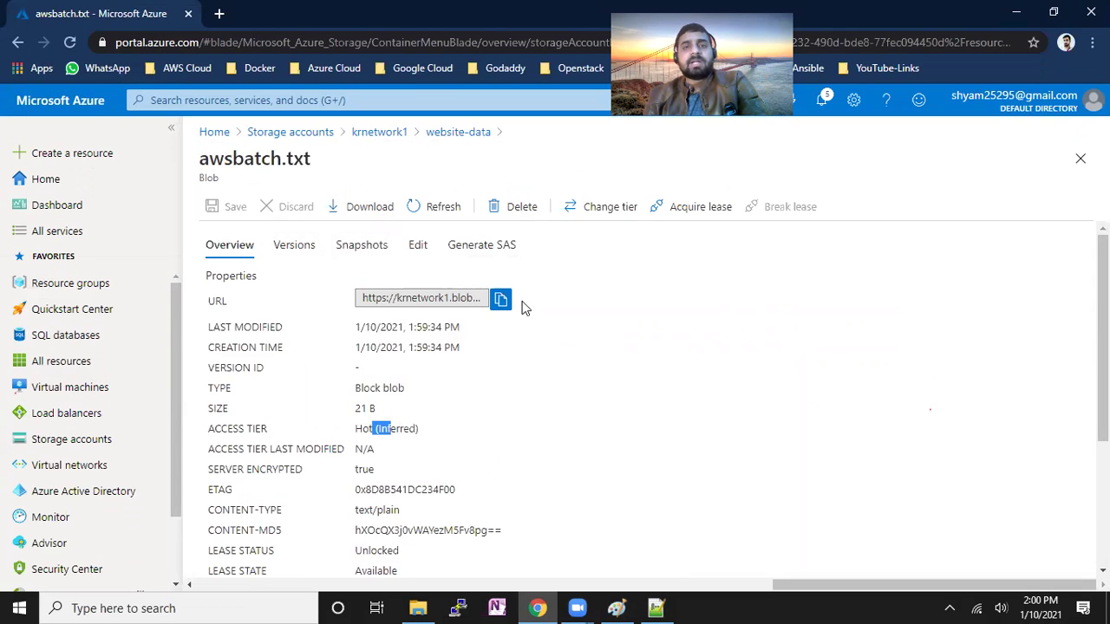
Return to the krnetwork1 container list, reopen awsbatch.txt from the website-data container and download it
left_click(457, 139)
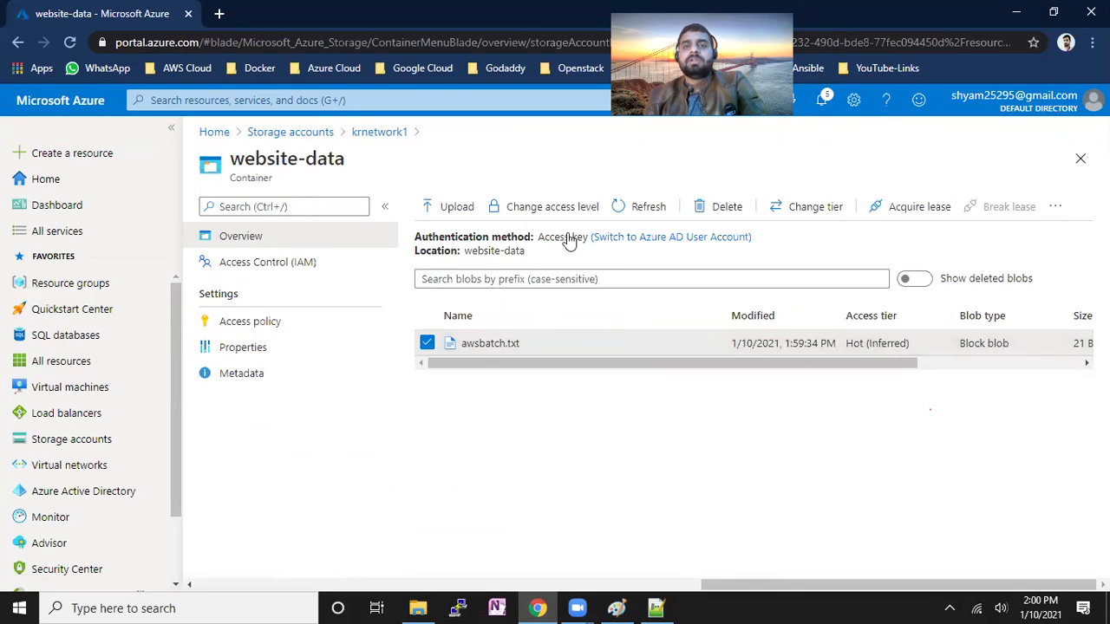
left_click(379, 133)
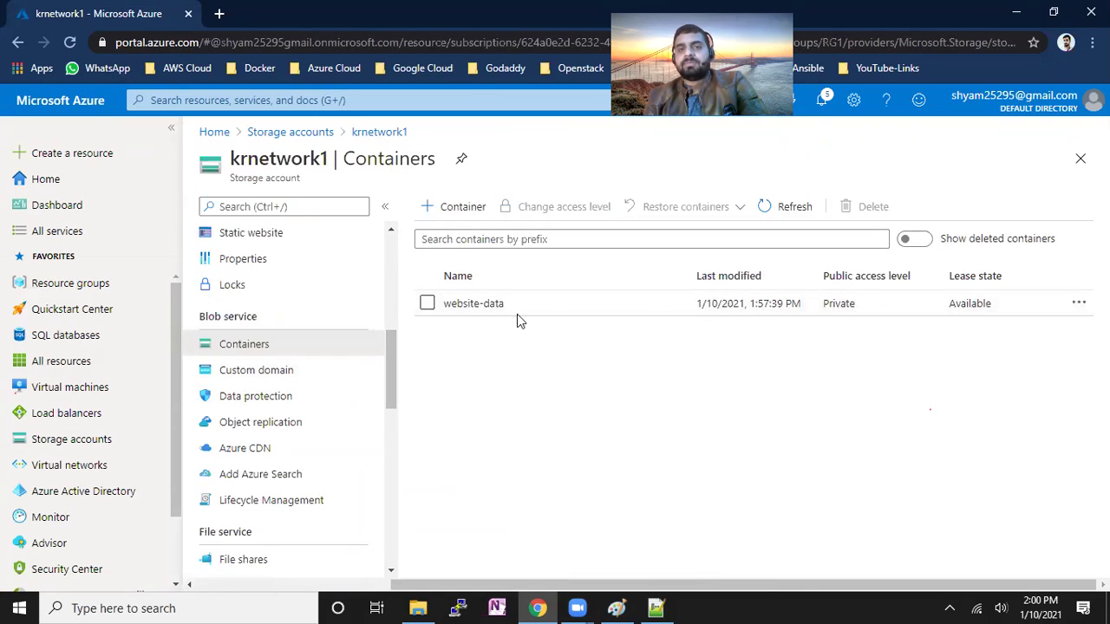
left_click(491, 305)
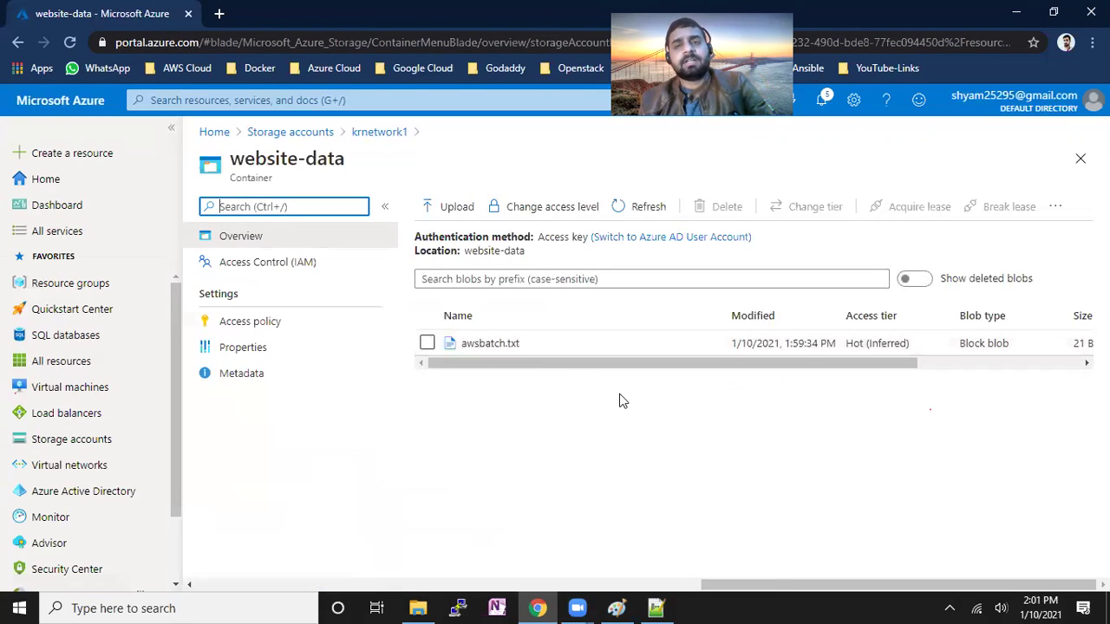
left_click(427, 343)
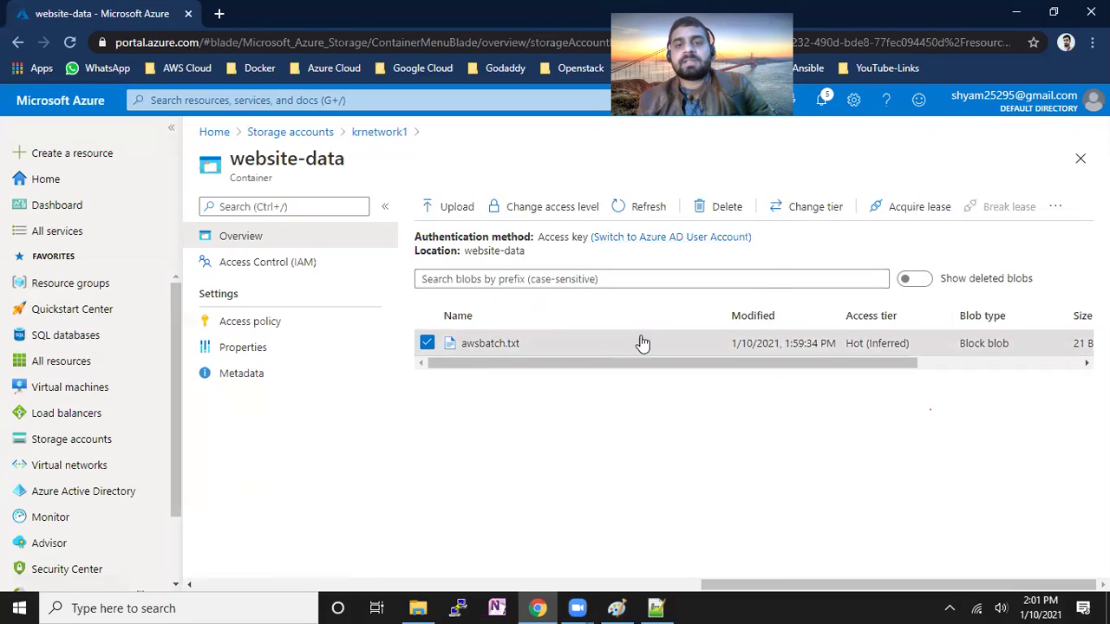
left_click(491, 345)
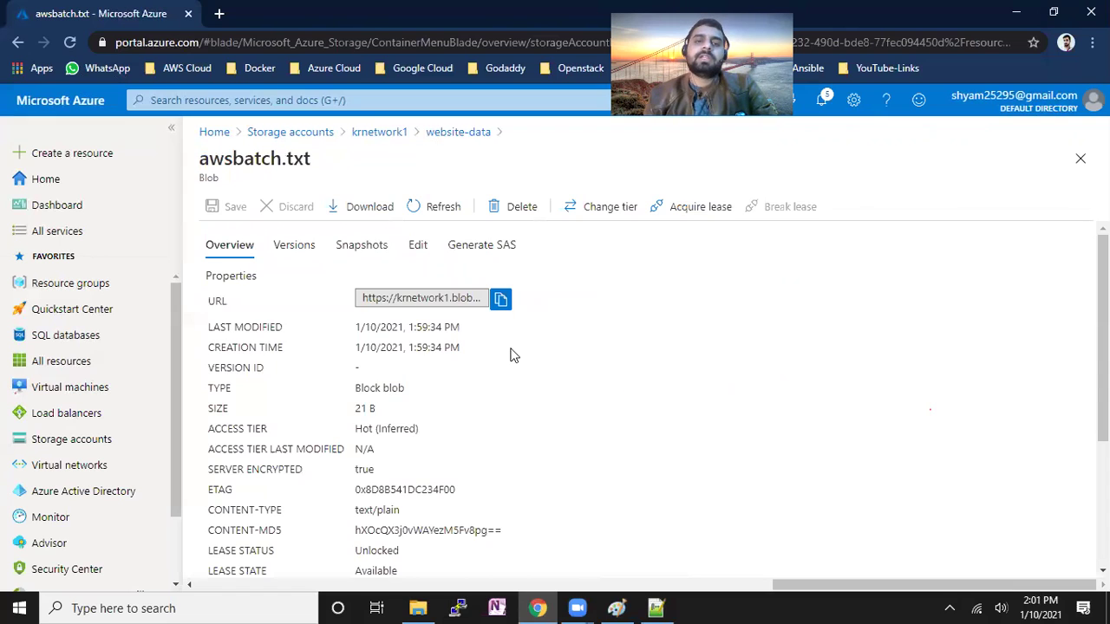
left_click(370, 208)
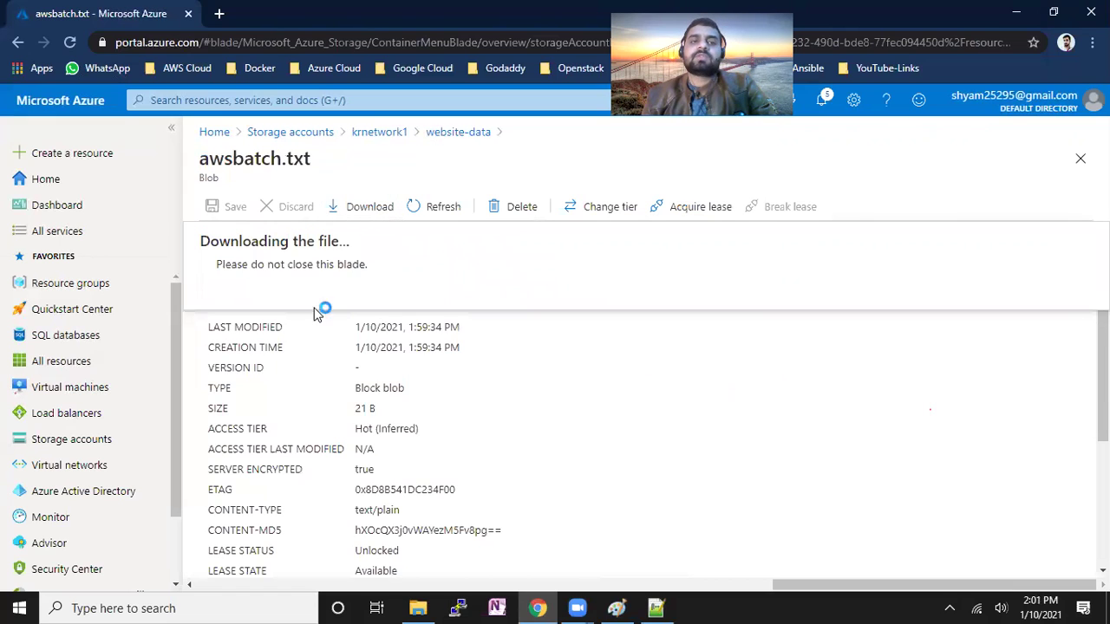
Switch to File Explorer and locate the downloaded awsbatch file in the Downloads folder
left_click(418, 608)
left_click(84, 213)
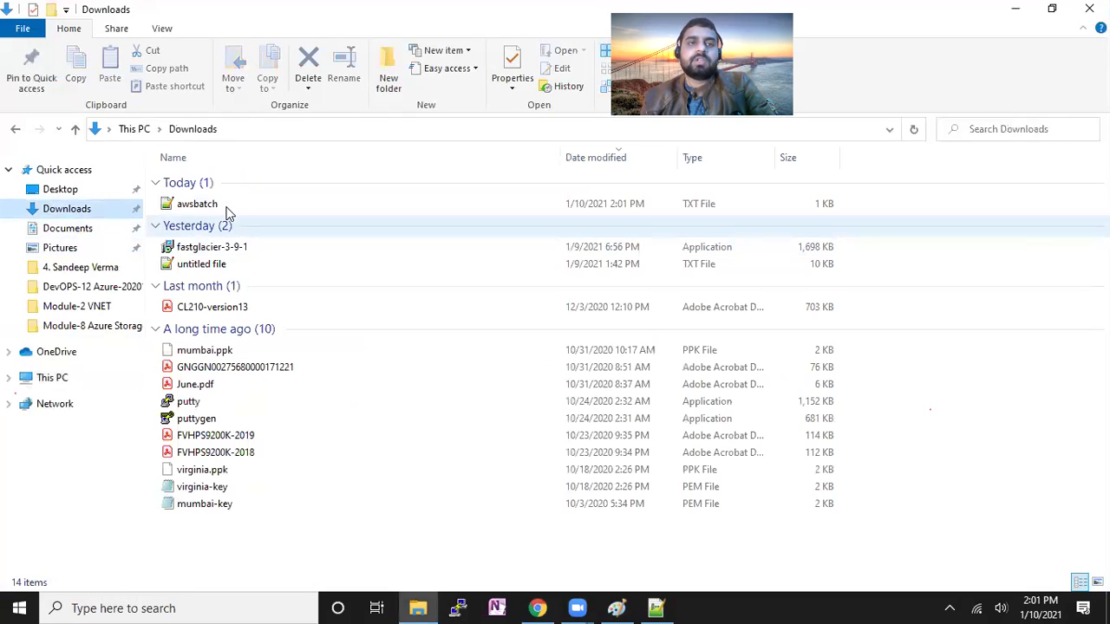
left_click(230, 208)
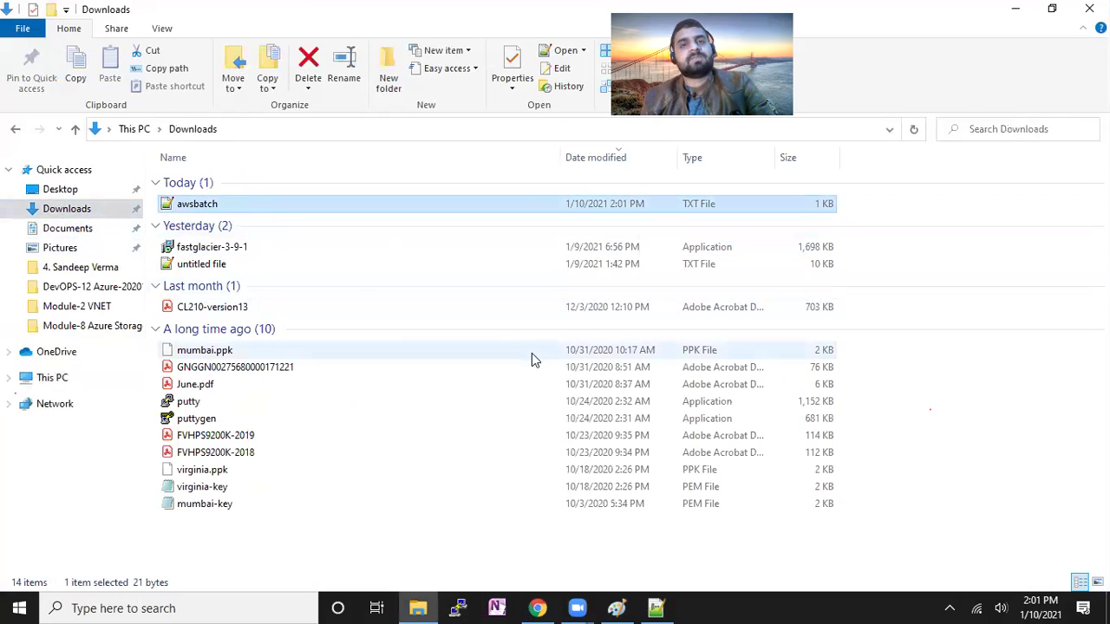
Switch back to Chrome, copy the awsbatch.txt blob's URL, open it in a new browser tab and examine the response
left_click(537, 608)
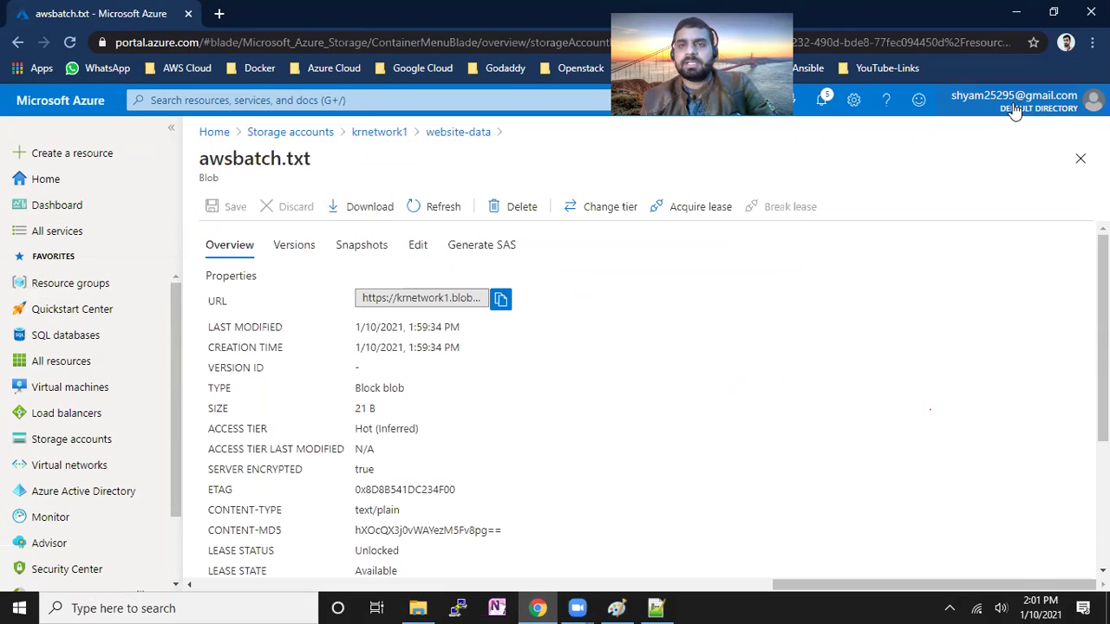
left_click(504, 306)
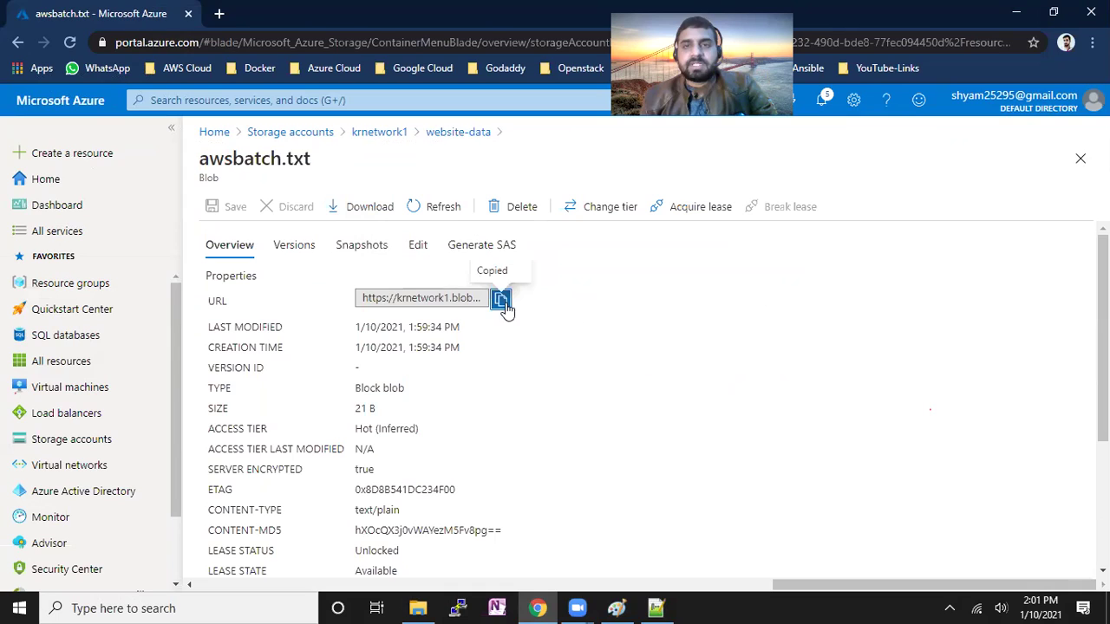
left_click(218, 13)
key("ctrl+v")
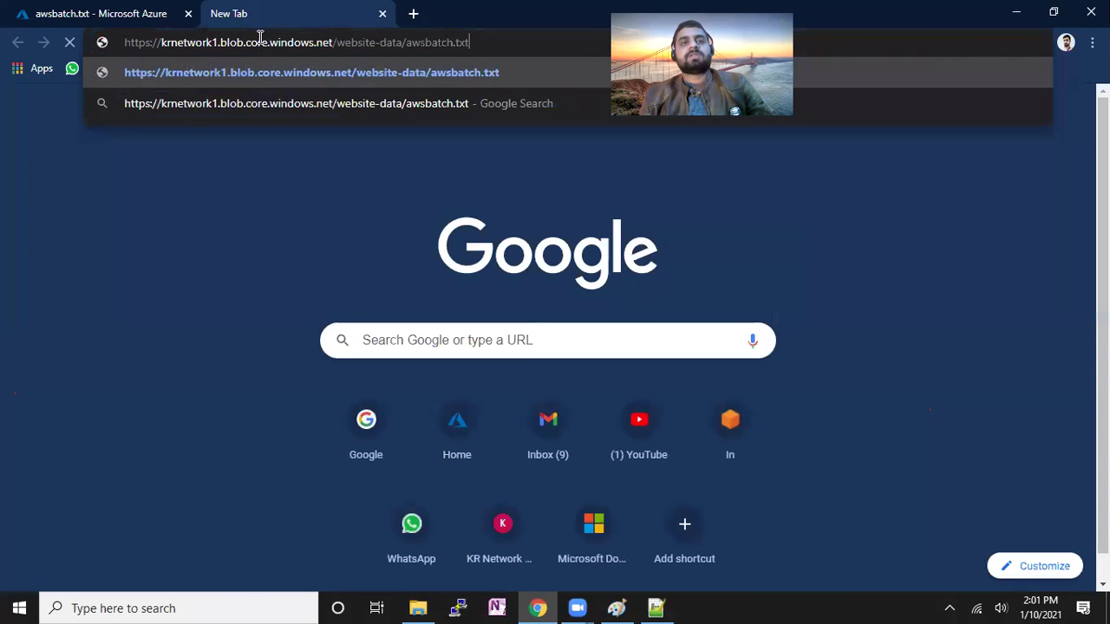
key("Return")
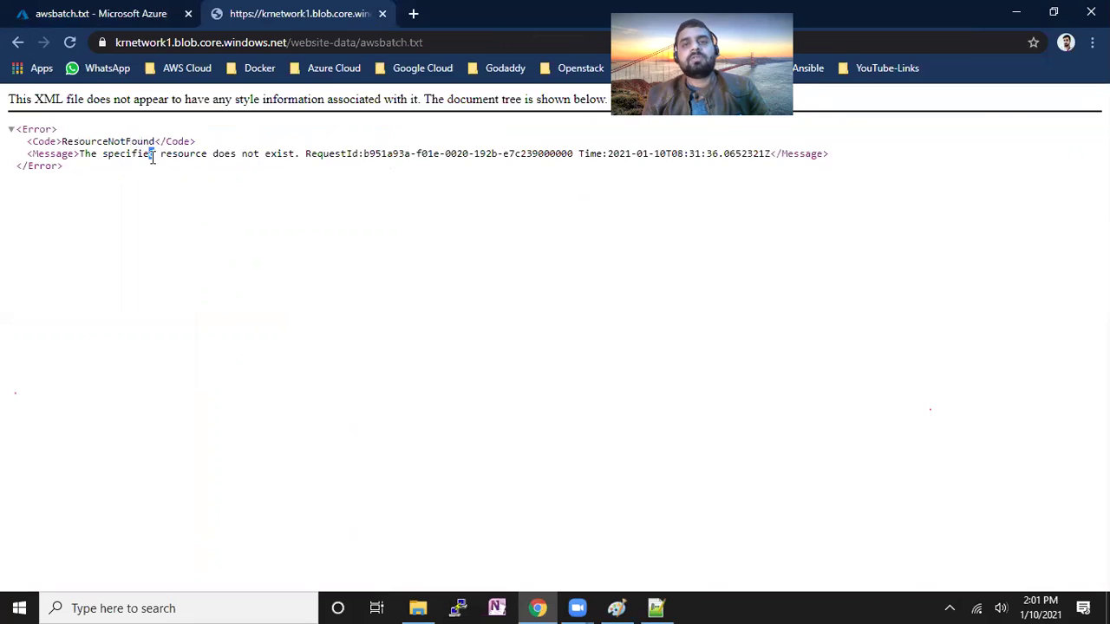
left_click_drag(156, 154, 228, 174)
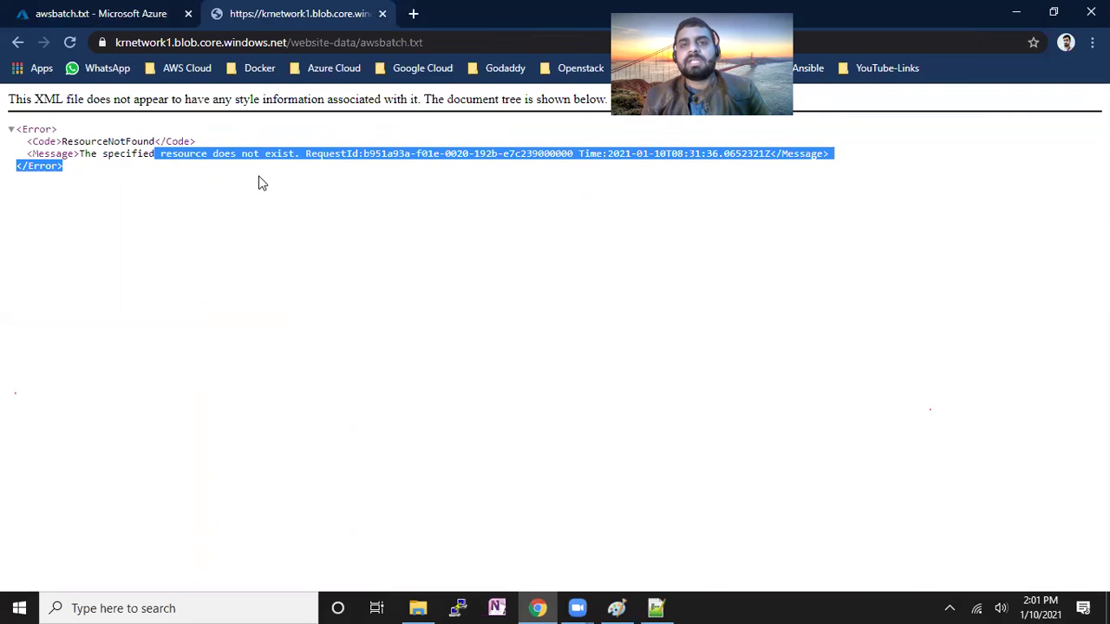
left_click_drag(442, 43, 354, 42)
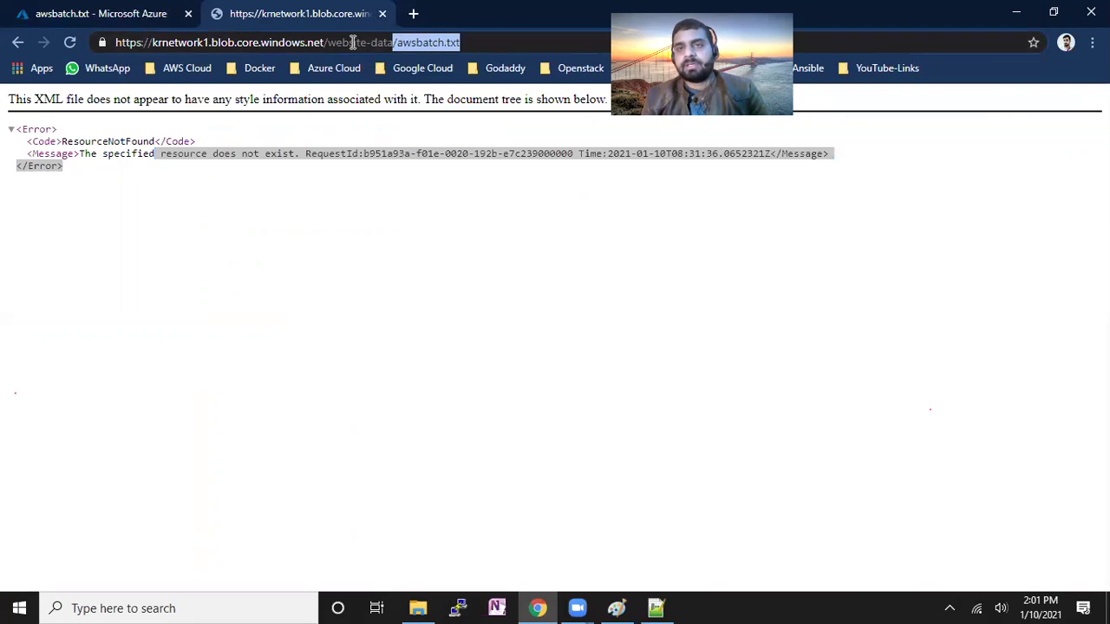
Change the website-data container's public access level to Blob (anonymous read access for blobs only) in the krnetwork1 storage account
left_click(149, 10)
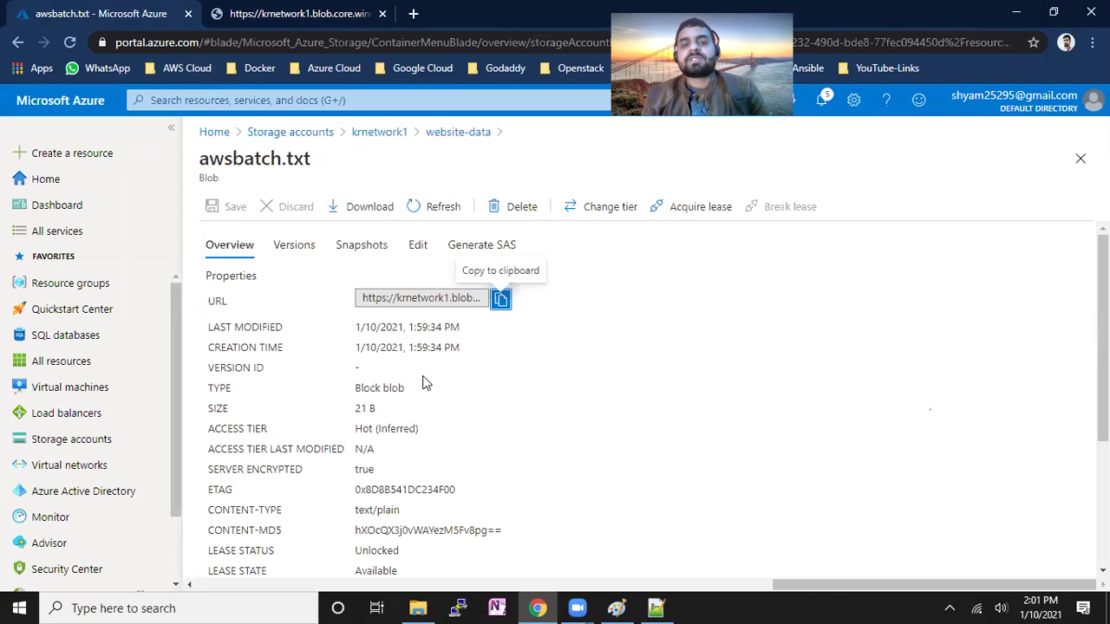
left_click(380, 137)
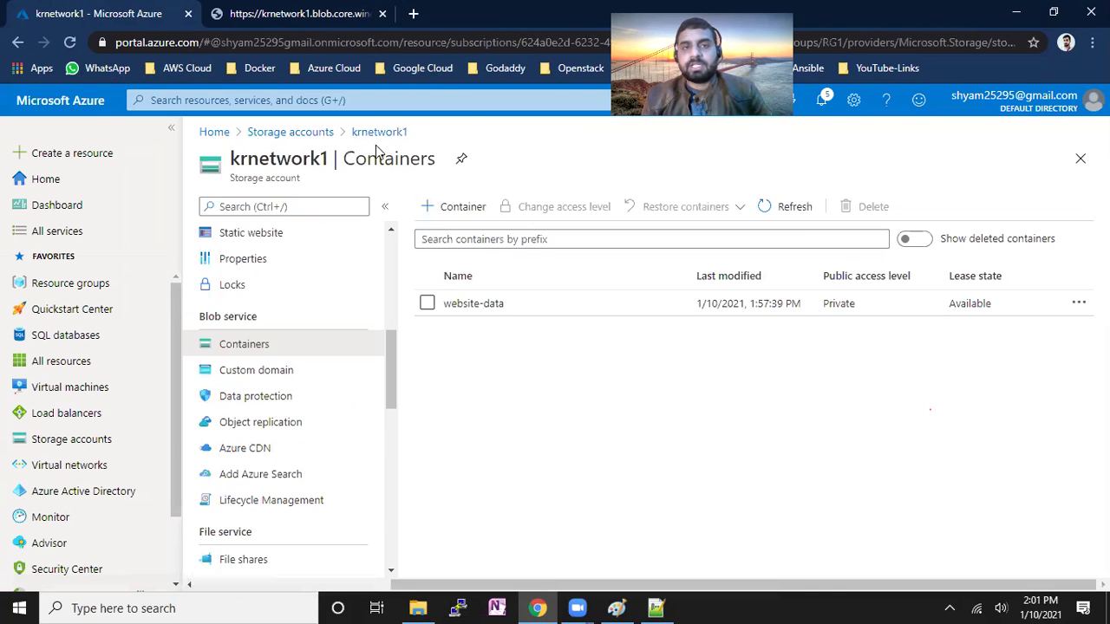
left_click(426, 303)
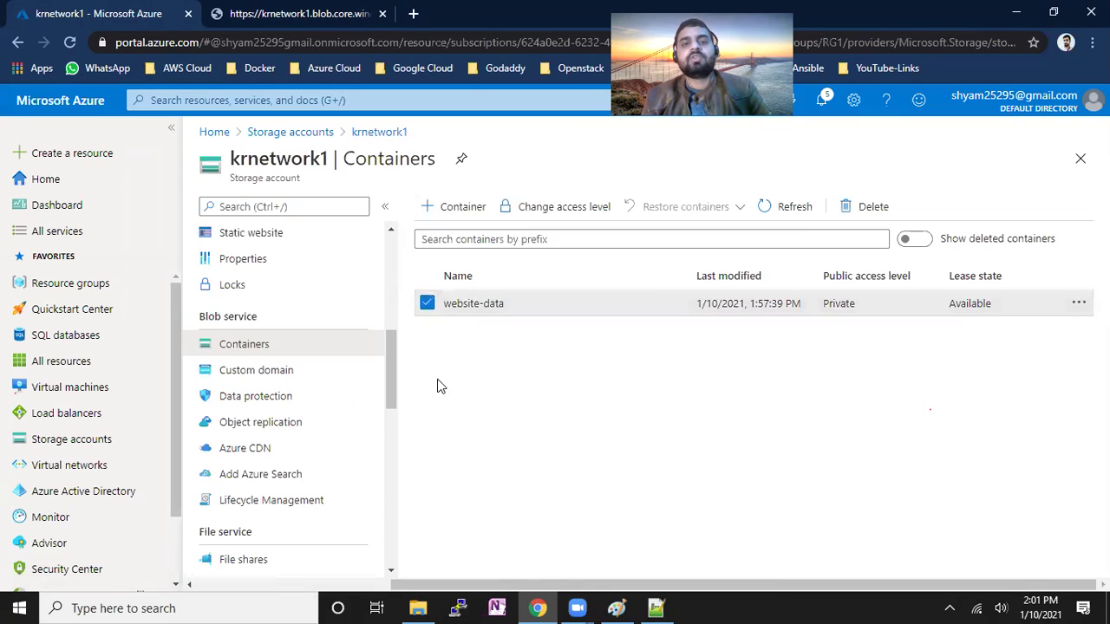
left_click(565, 213)
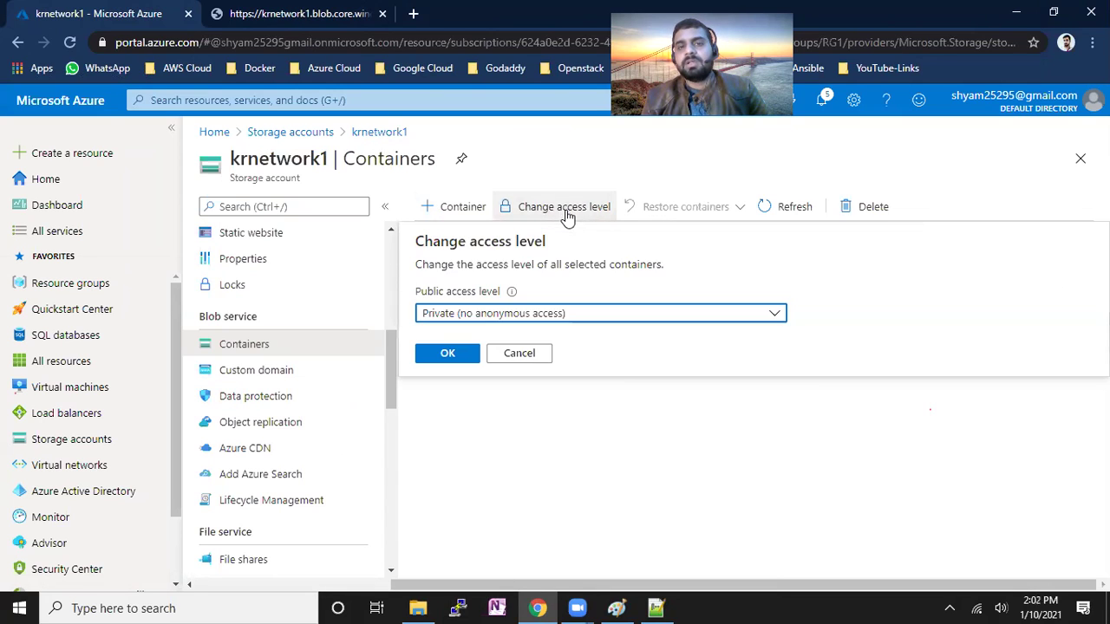
left_click(644, 317)
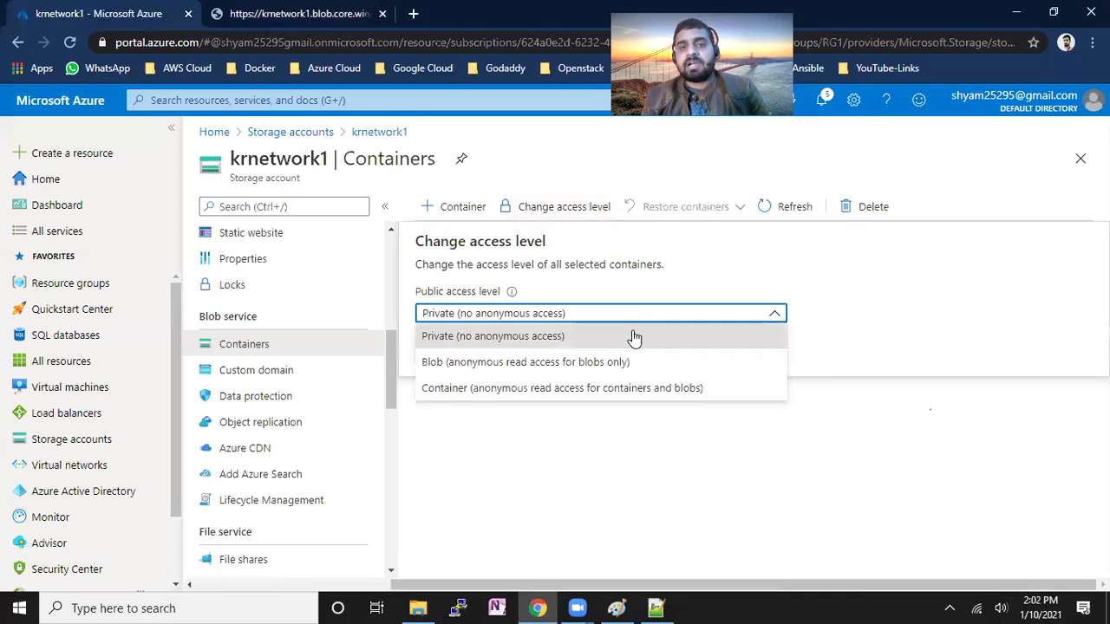
left_click(600, 362)
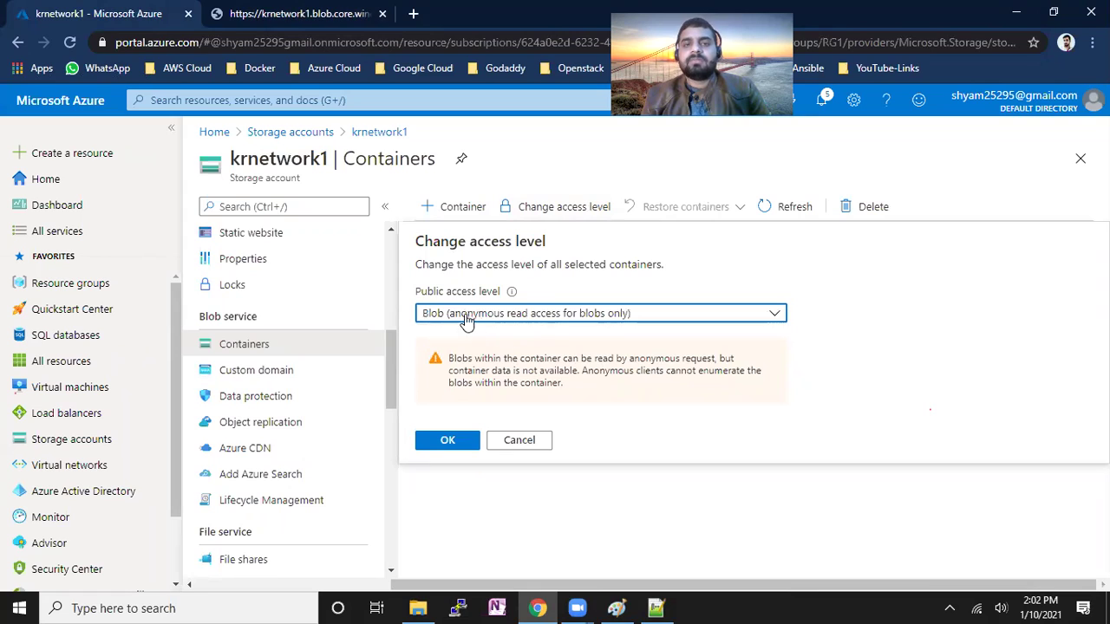
left_click(446, 440)
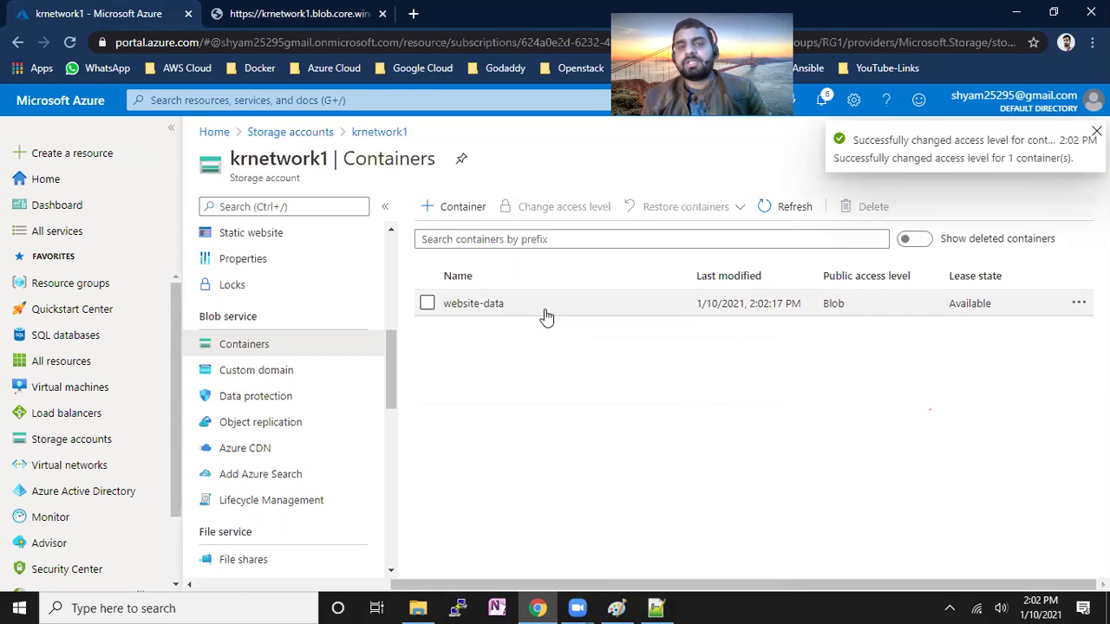
Reload the awsbatch.txt blob URL in its browser tab, check the displayed text and close that tab
left_click(294, 11)
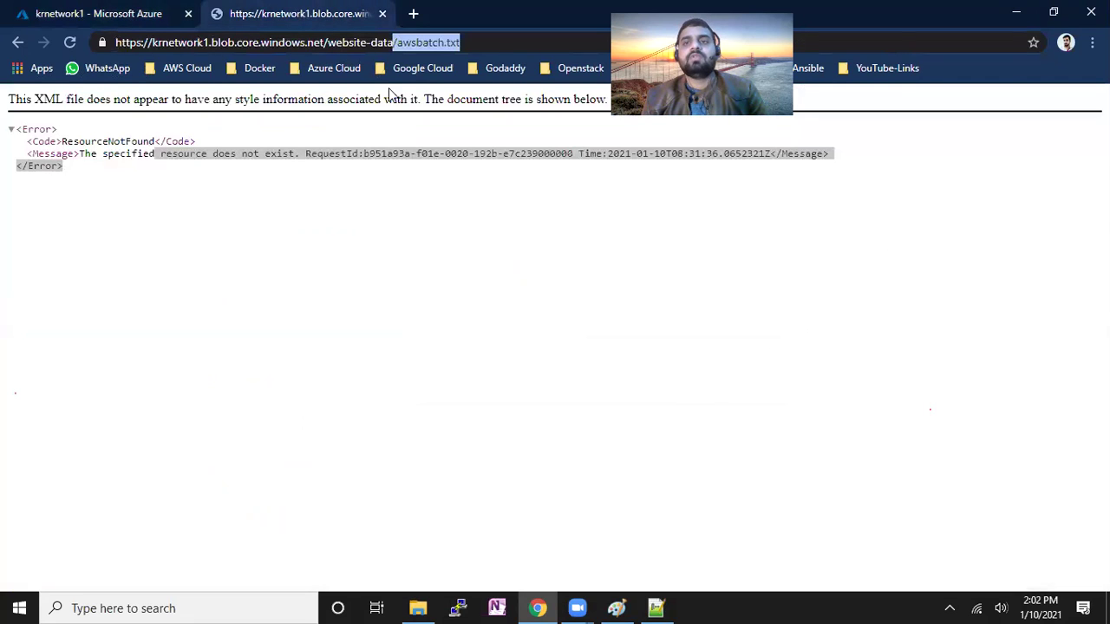
left_click(69, 45)
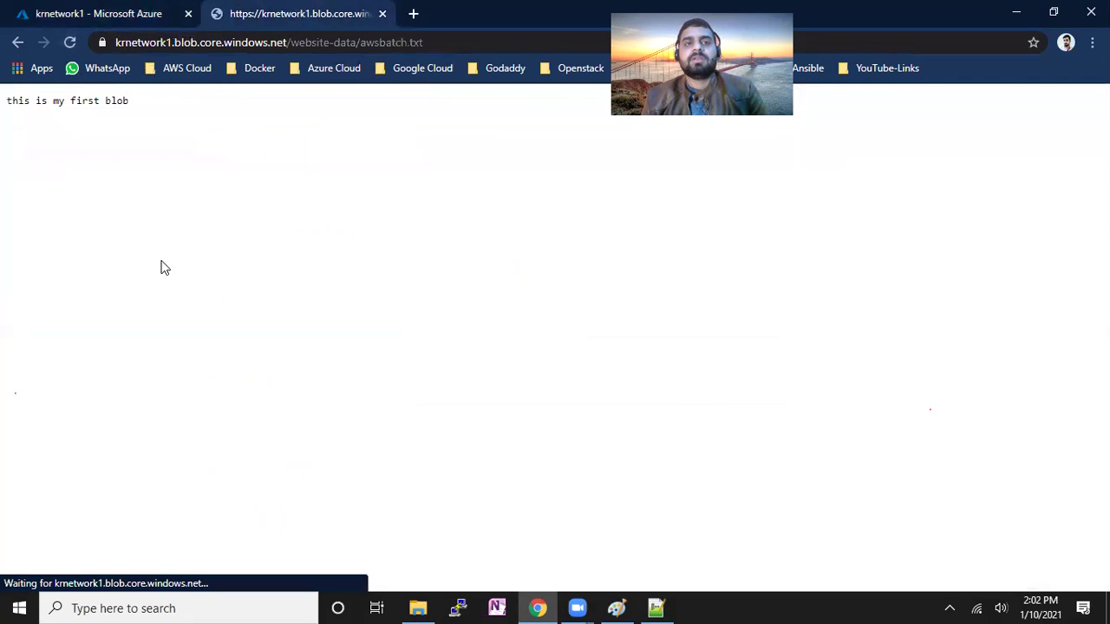
left_click_drag(7, 112, 136, 114)
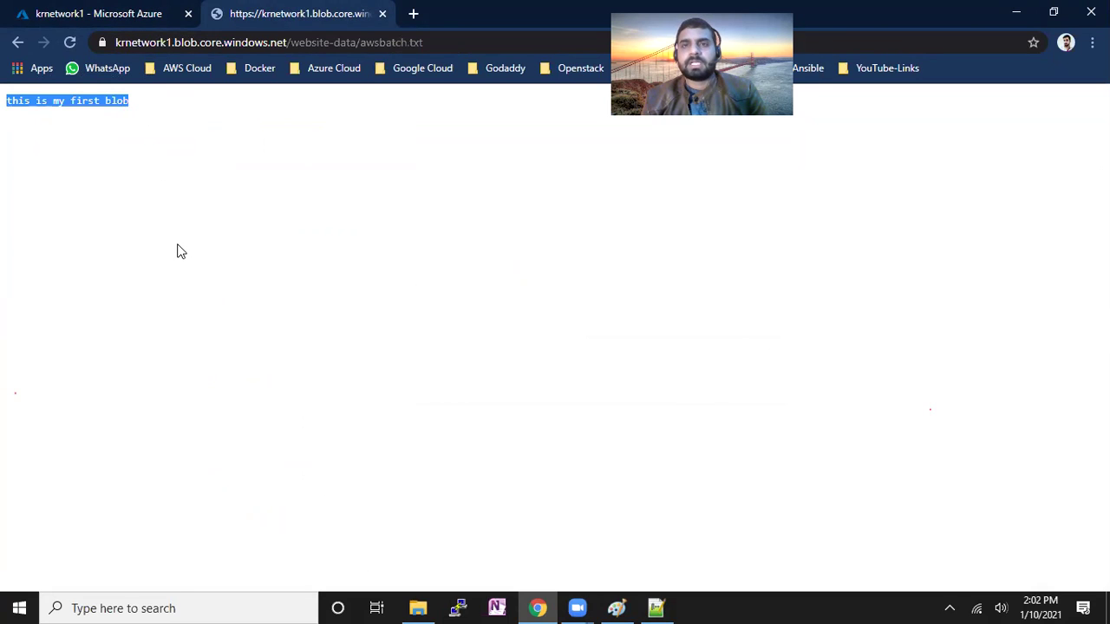
right_click(179, 209)
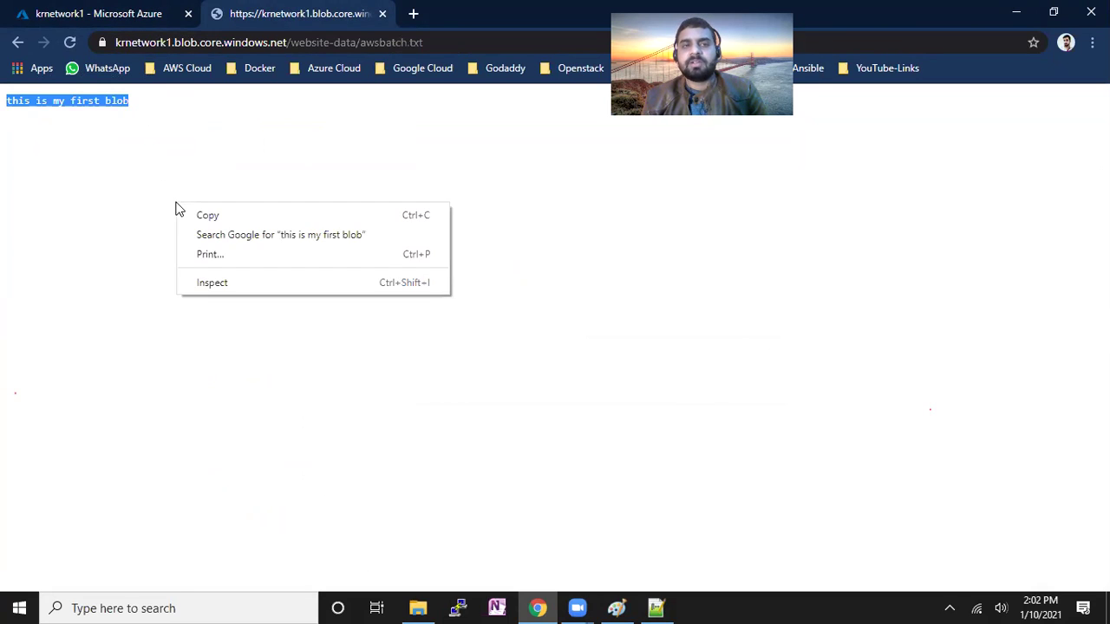
left_click(171, 184)
left_click(171, 184)
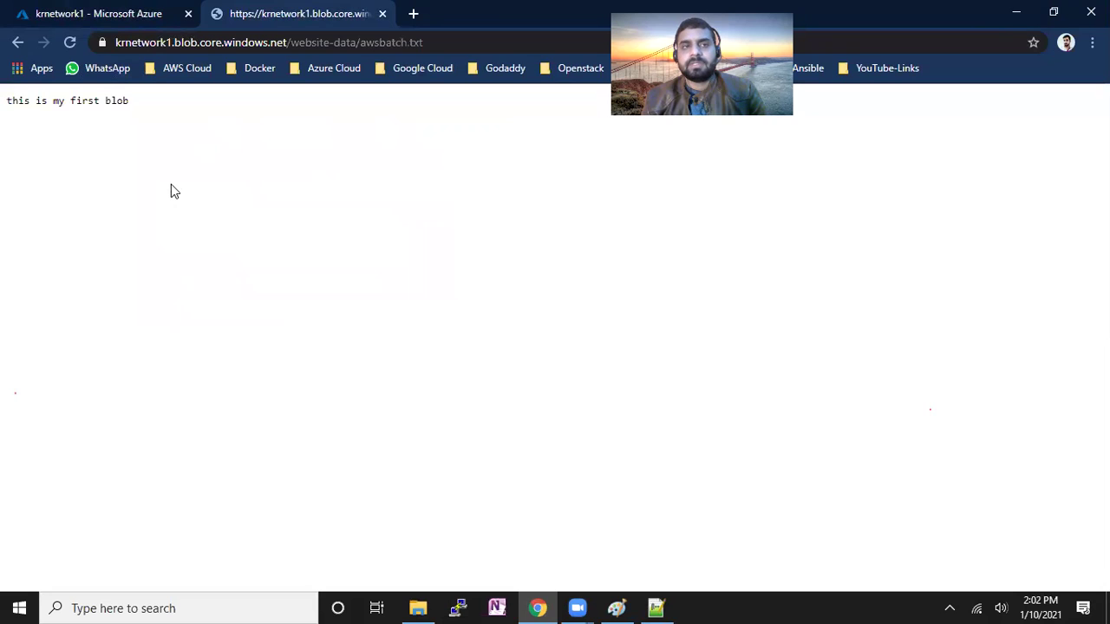
left_click(382, 14)
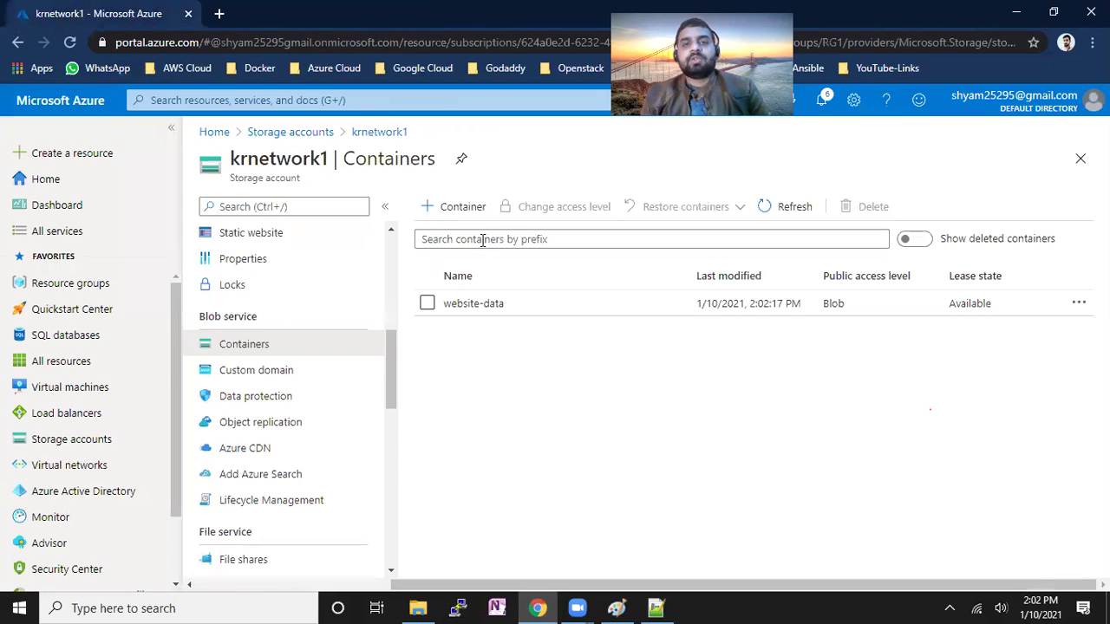
Upload Client Endpoint VPN.png from the AWS Content folder on drive D into the website-data container, and close the upload pane
double_click(479, 303)
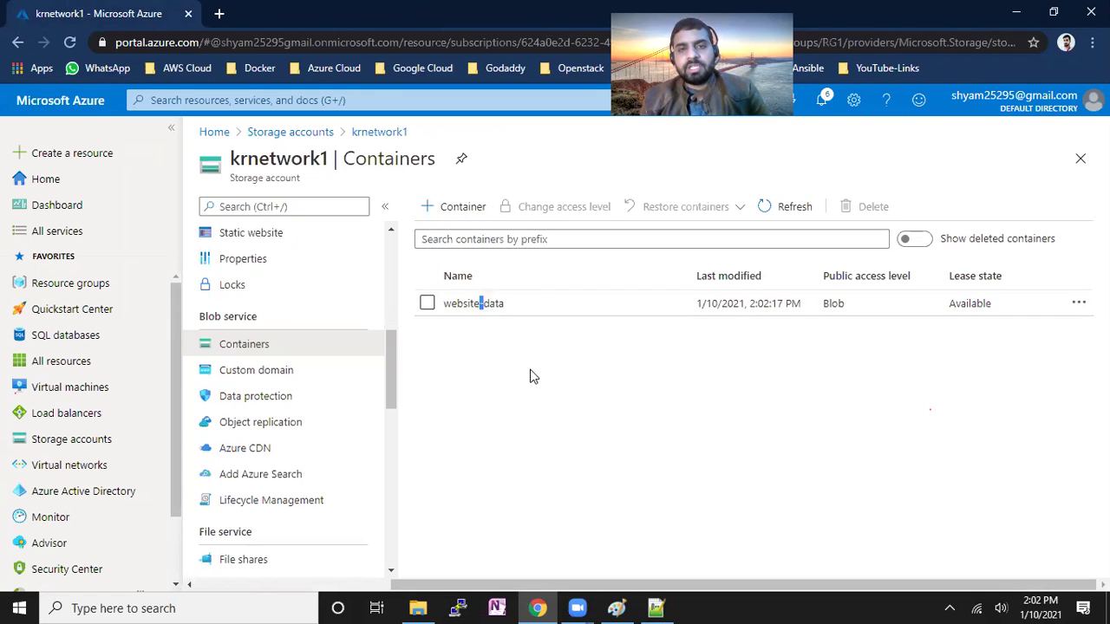
left_click(492, 307)
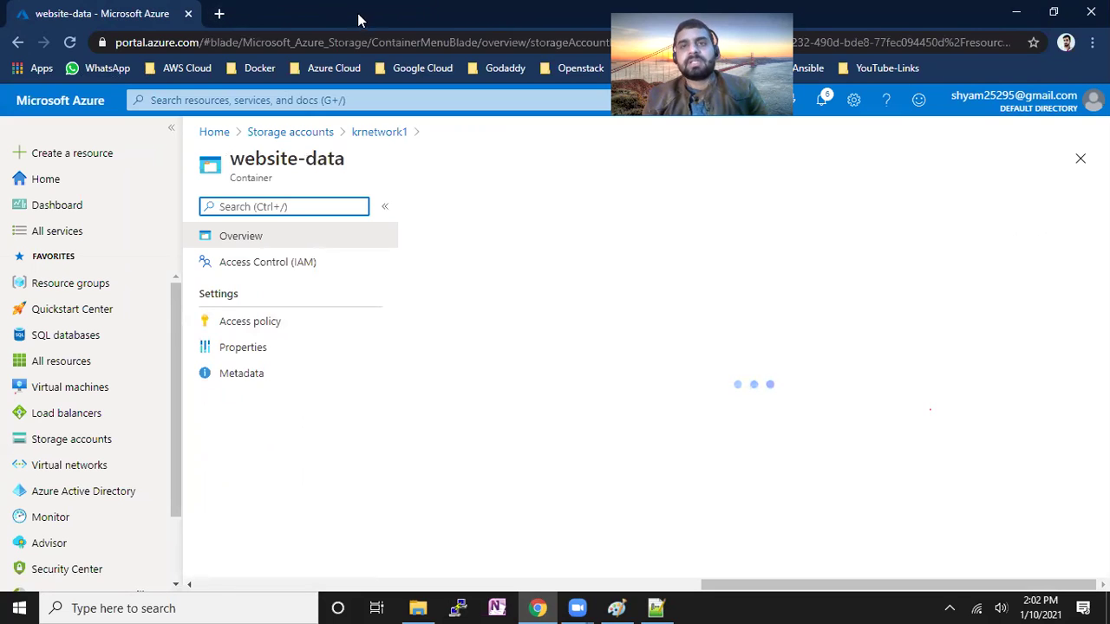
left_click(449, 208)
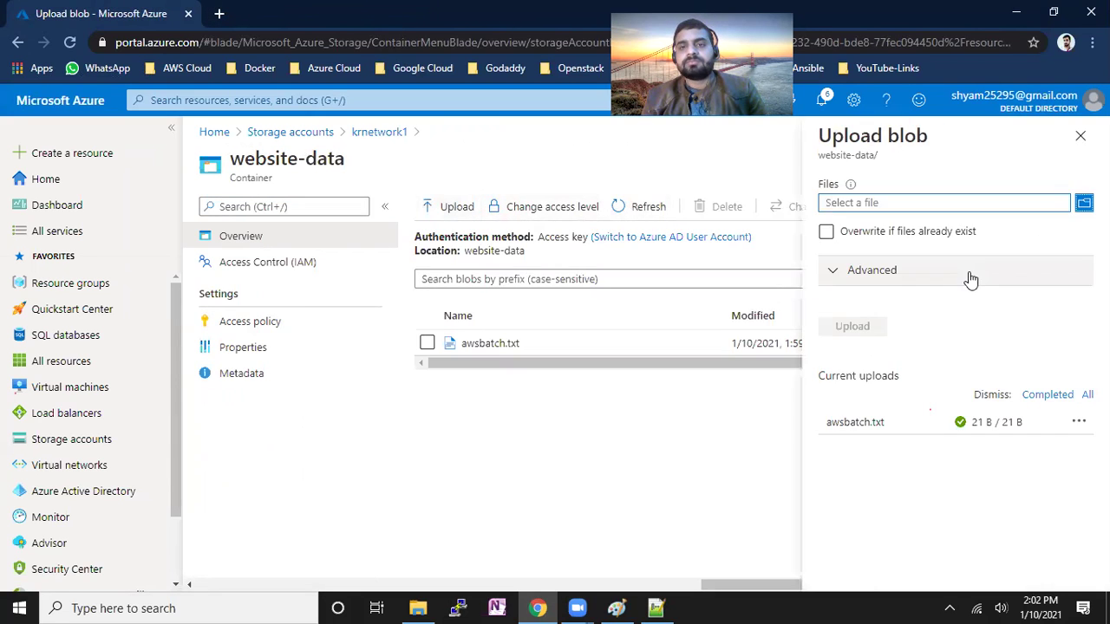
left_click(1045, 209)
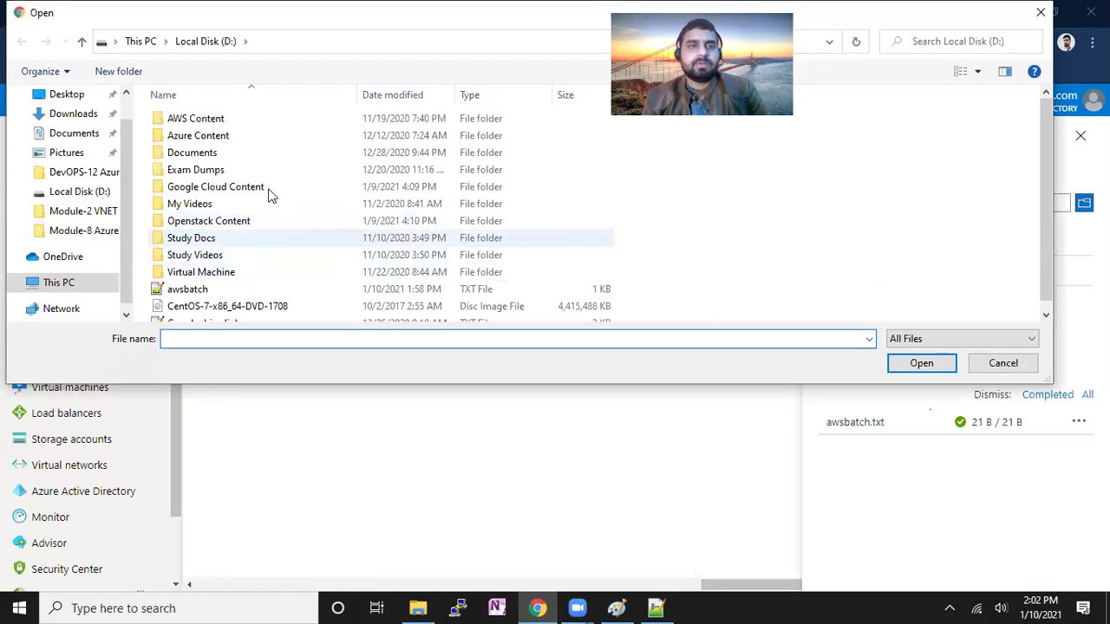
double_click(196, 118)
left_click(252, 157)
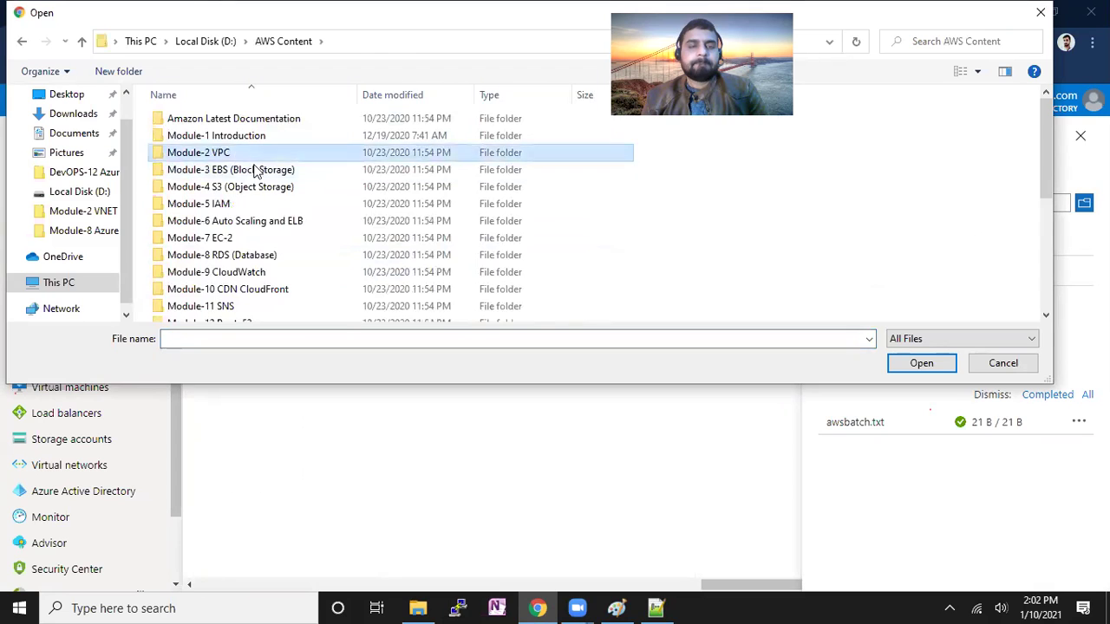
double_click(253, 161)
left_click(255, 149)
double_click(255, 149)
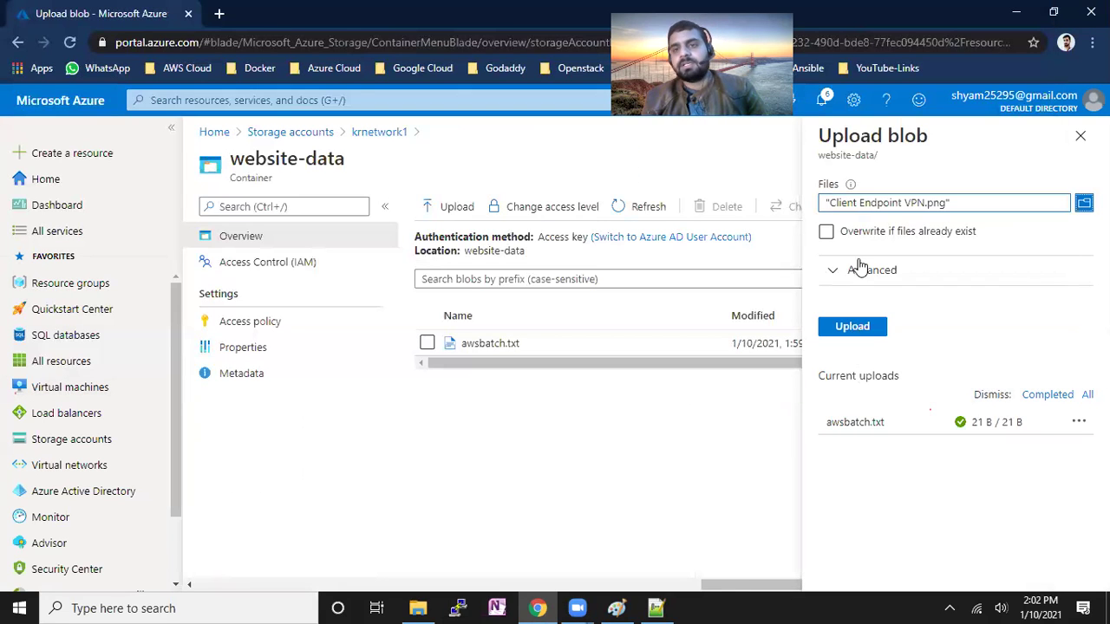
left_click(859, 327)
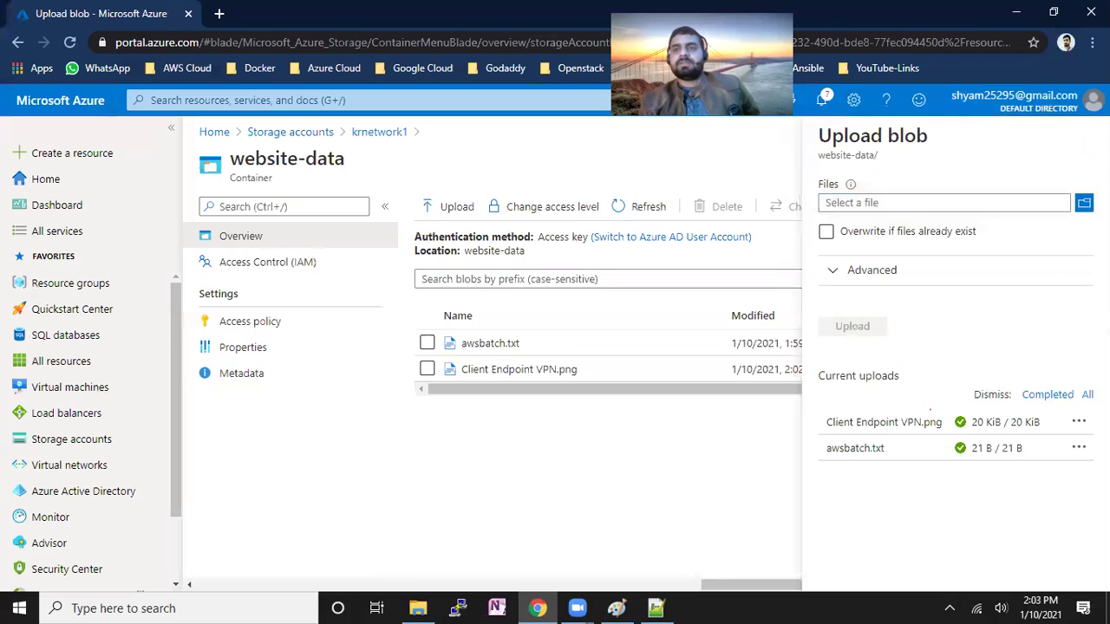
left_click(1081, 135)
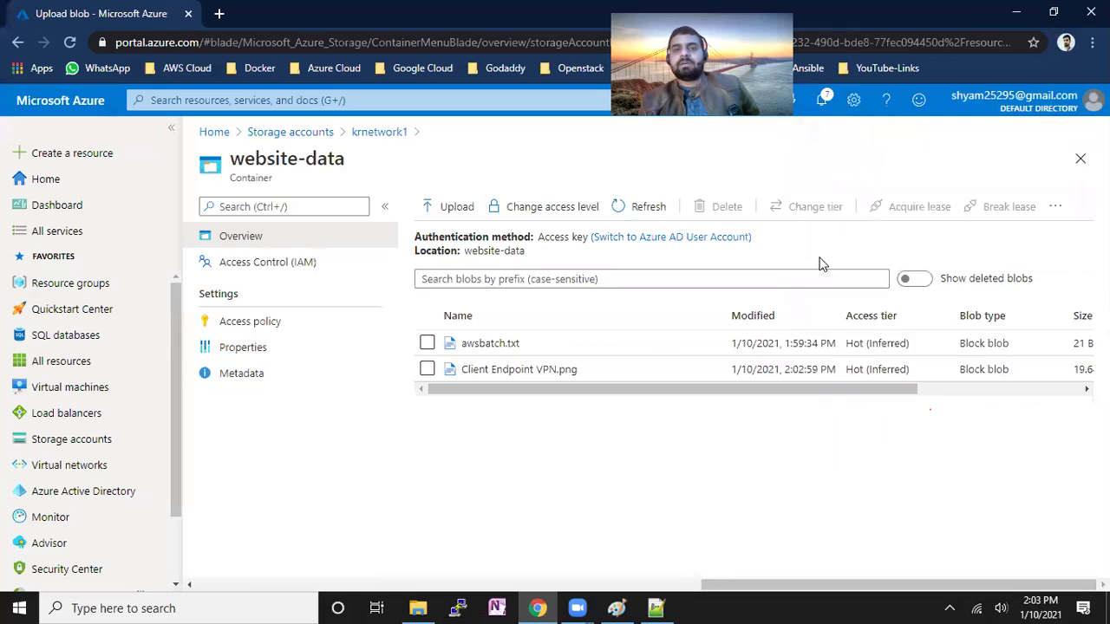
Open the details of the Client Endpoint VPN.png blob and copy its URL
left_click(428, 370)
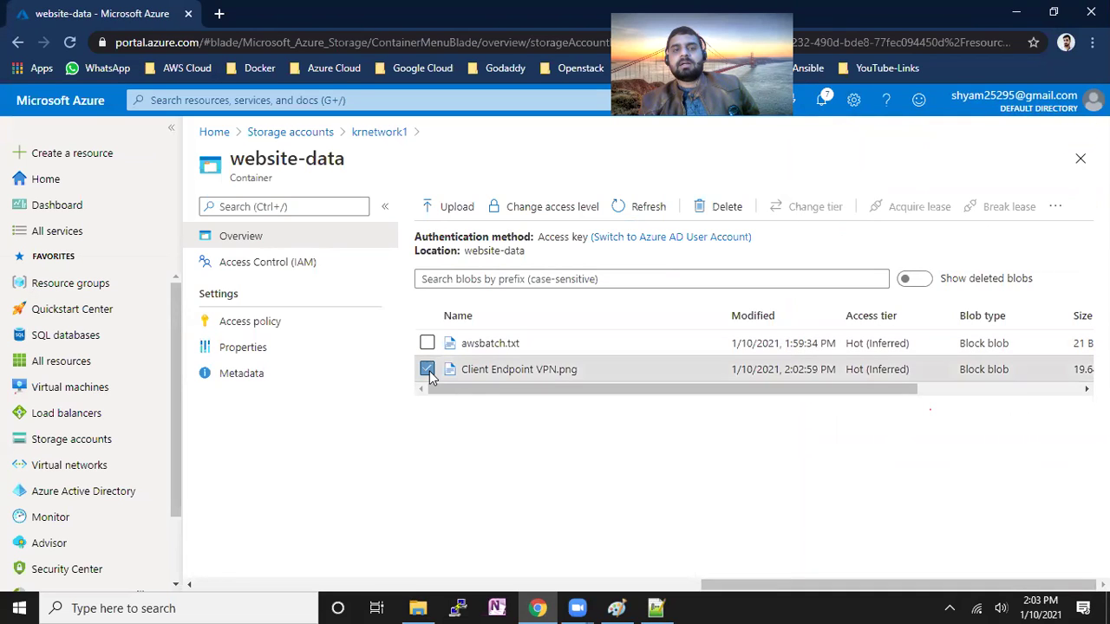
left_click(496, 371)
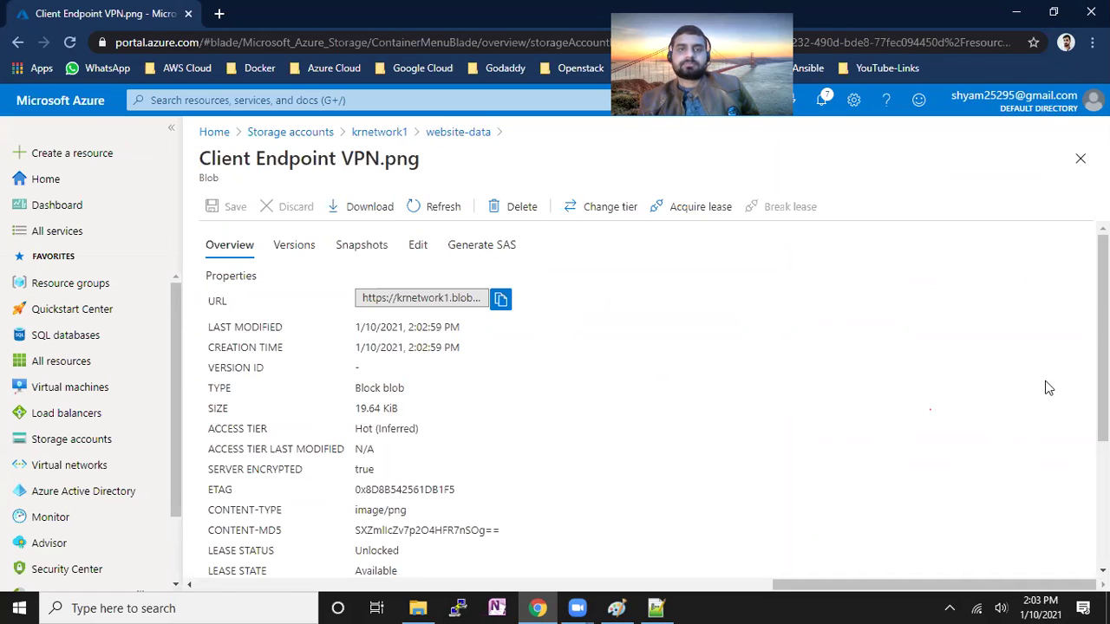
mouse_move(1103, 390)
left_mouse_down()
mouse_move(1104, 515)
mouse_move(1104, 390)
left_mouse_up()
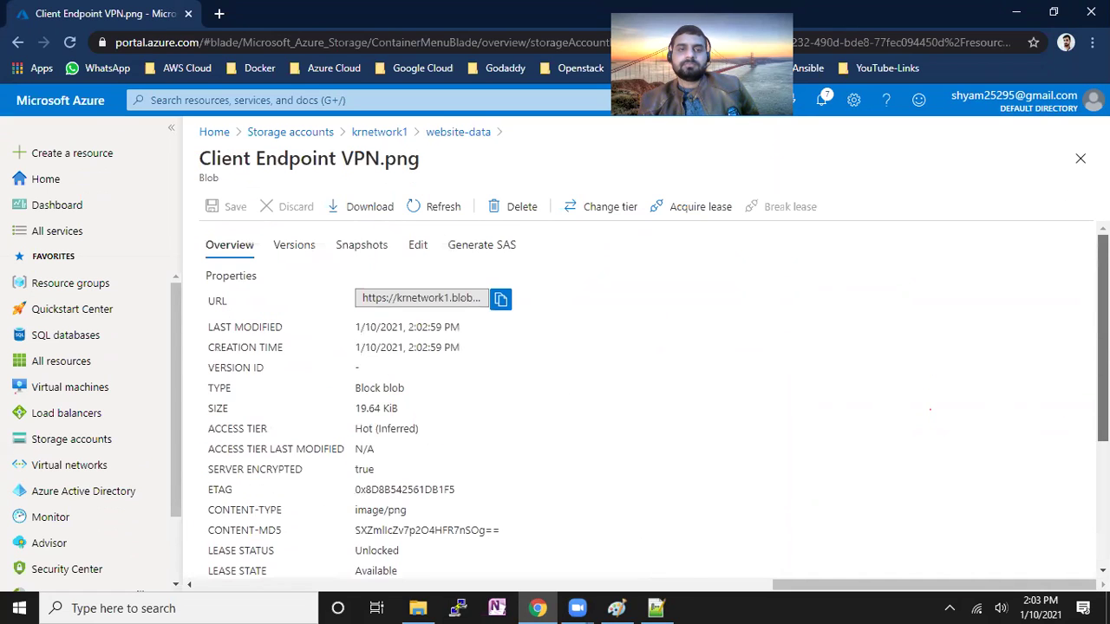
left_click(497, 302)
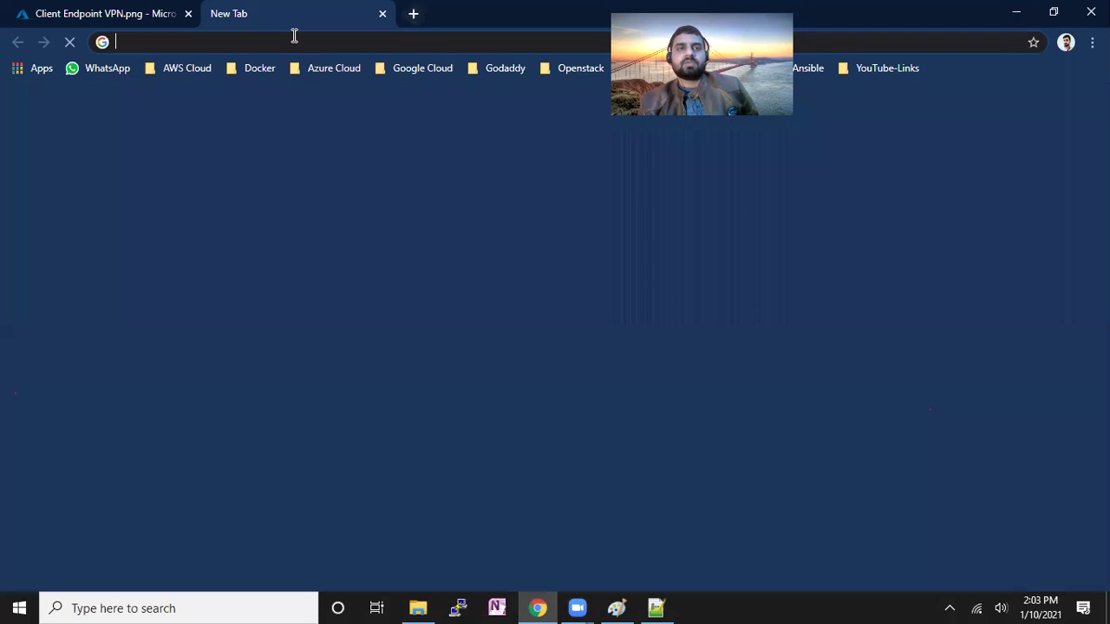
Load the copied blob URL in a new browser tab, view the image and close that tab
left_click(219, 13)
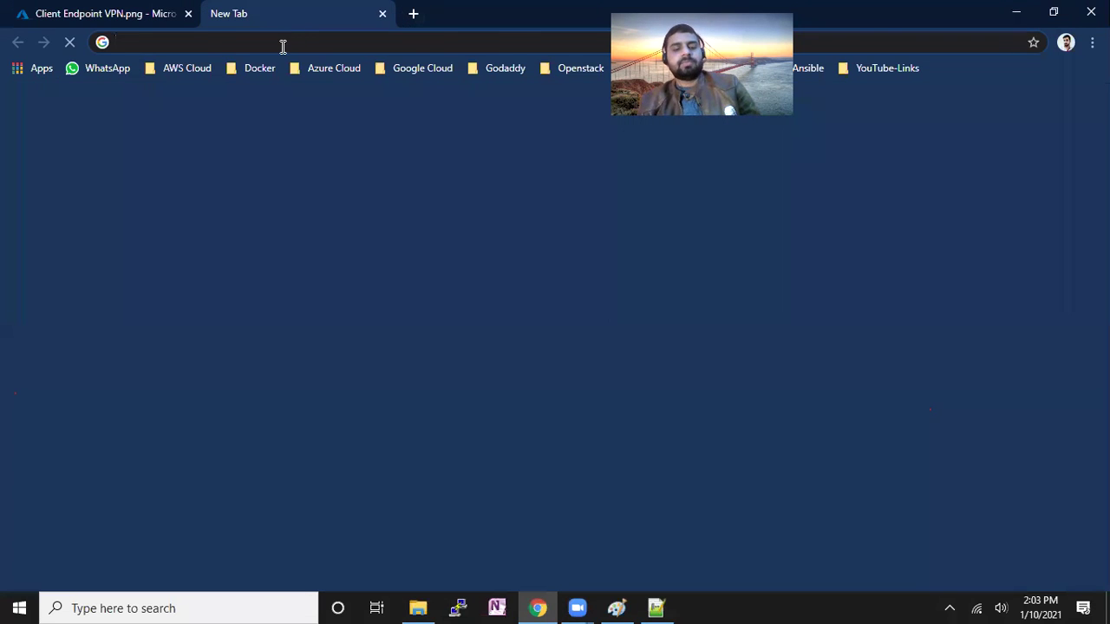
key("ctrl+v")
key("Return")
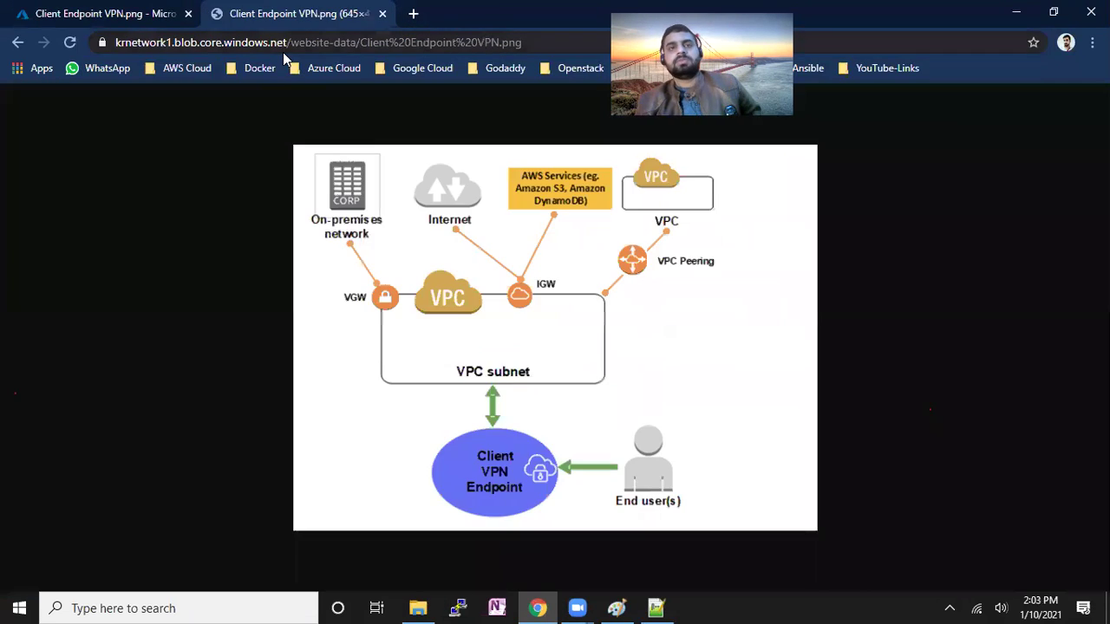
right_click(500, 327)
left_click(441, 189)
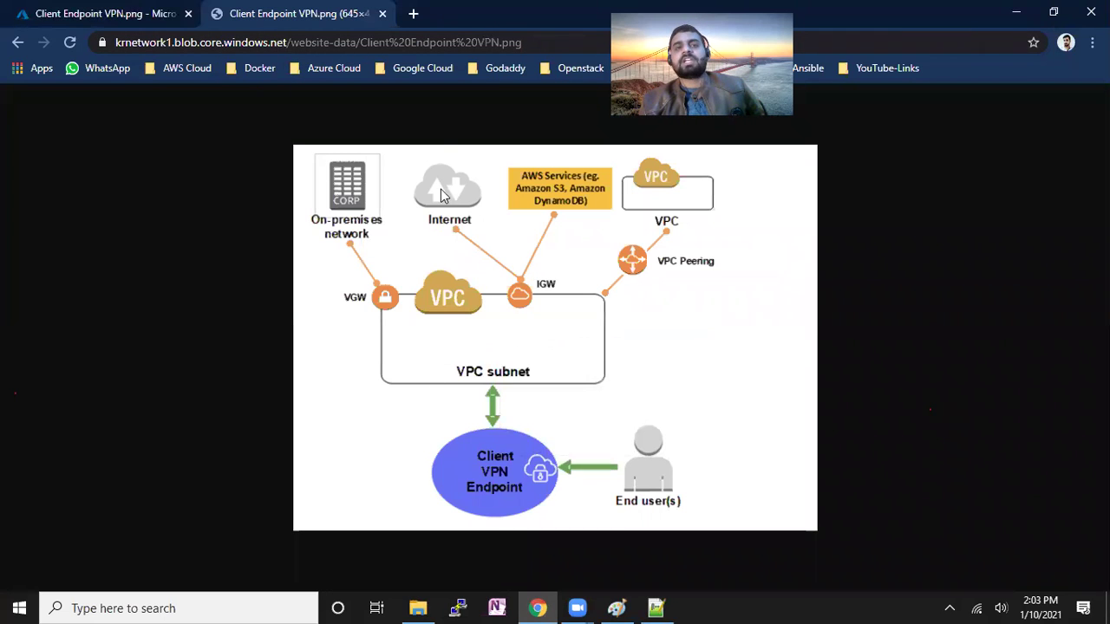
left_click(383, 14)
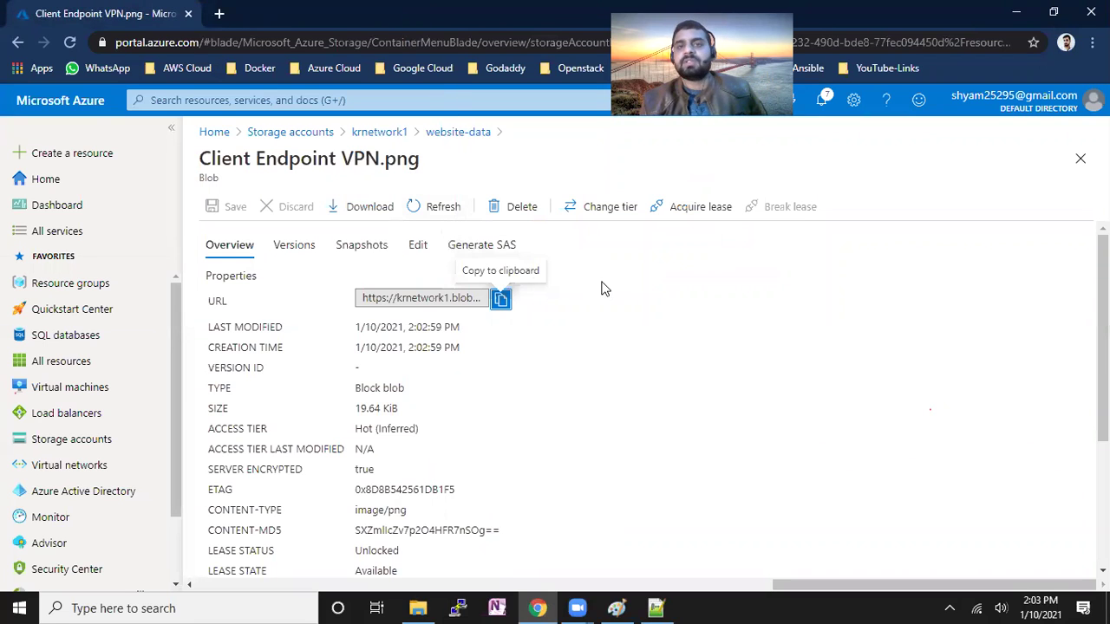
Review the website-data container's access policy and properties, and return to its blob overview
left_click(468, 134)
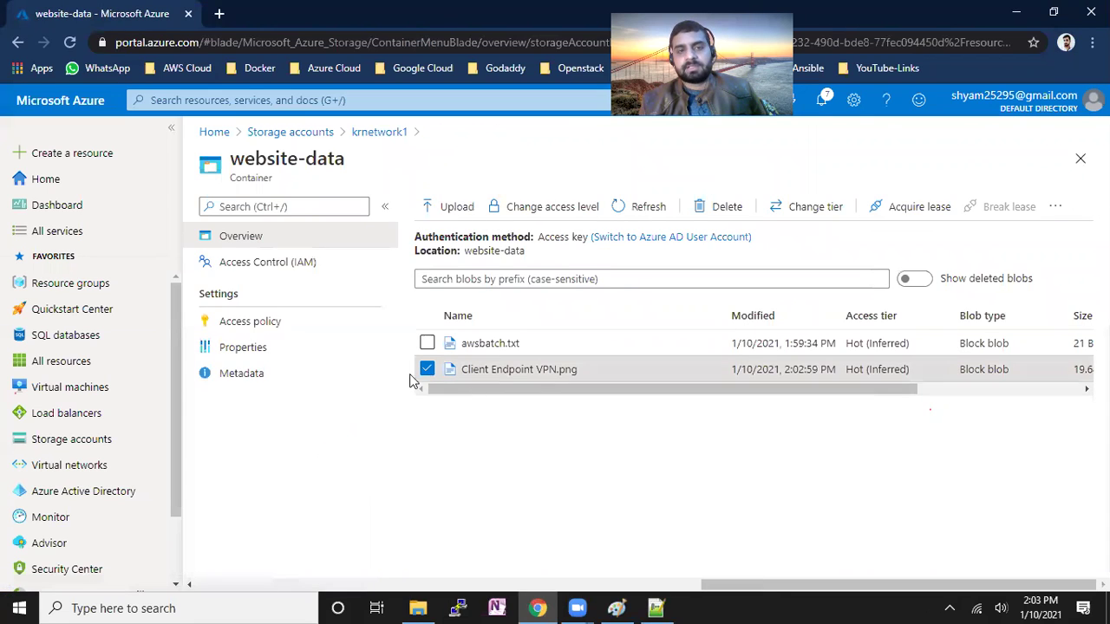
left_click(297, 333)
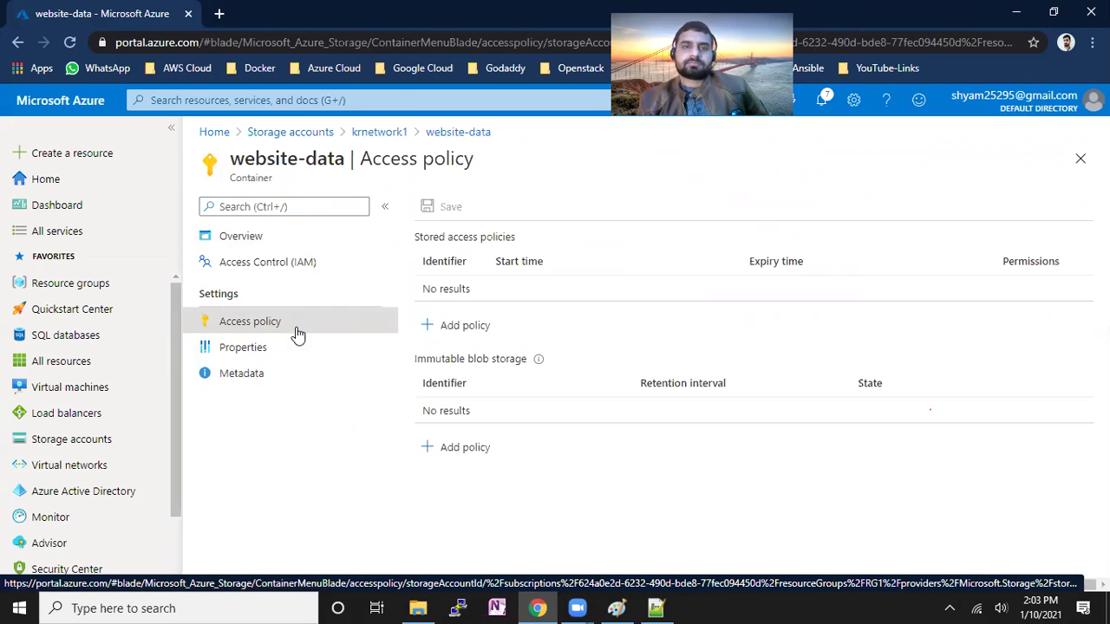
left_click(288, 351)
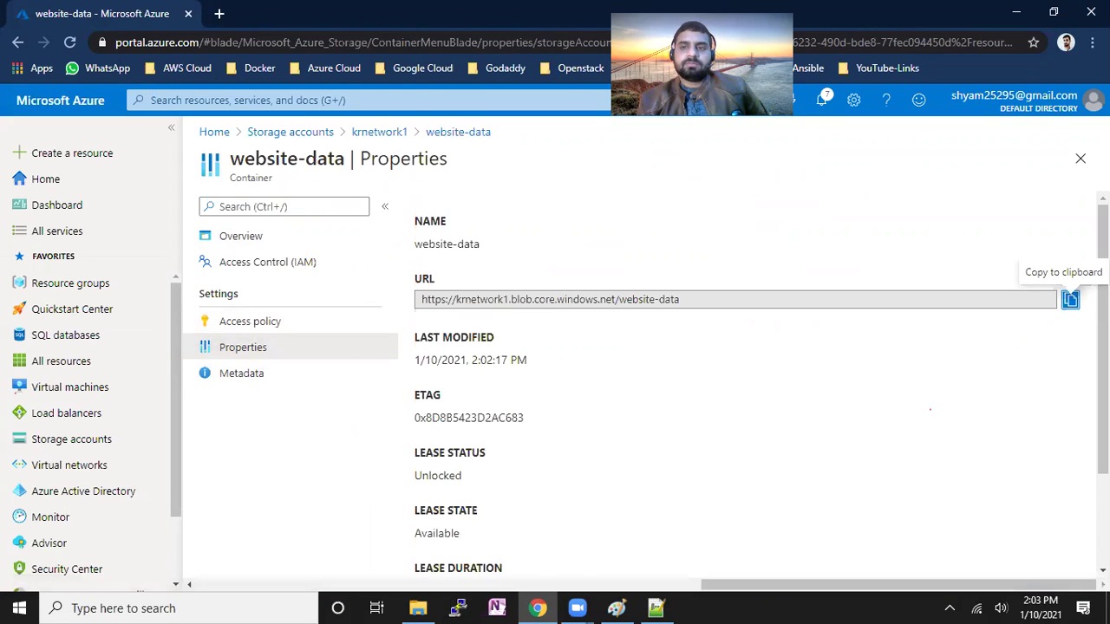
scroll(838, 413, "down", 2)
scroll(746, 381, "down", 1)
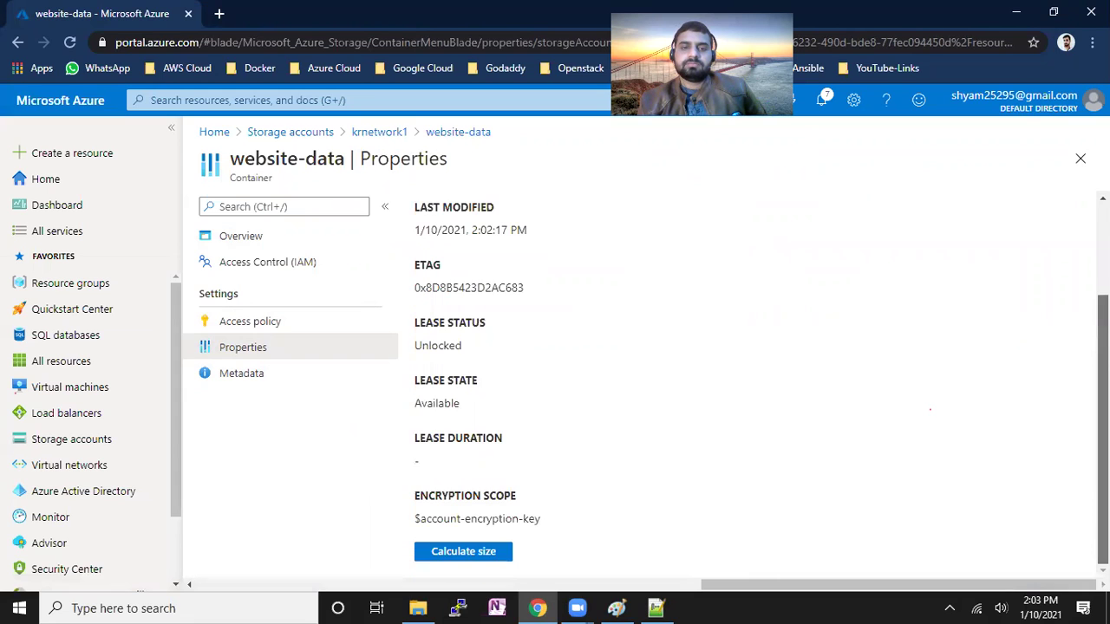
scroll(917, 422, "up", 3)
left_click(286, 251)
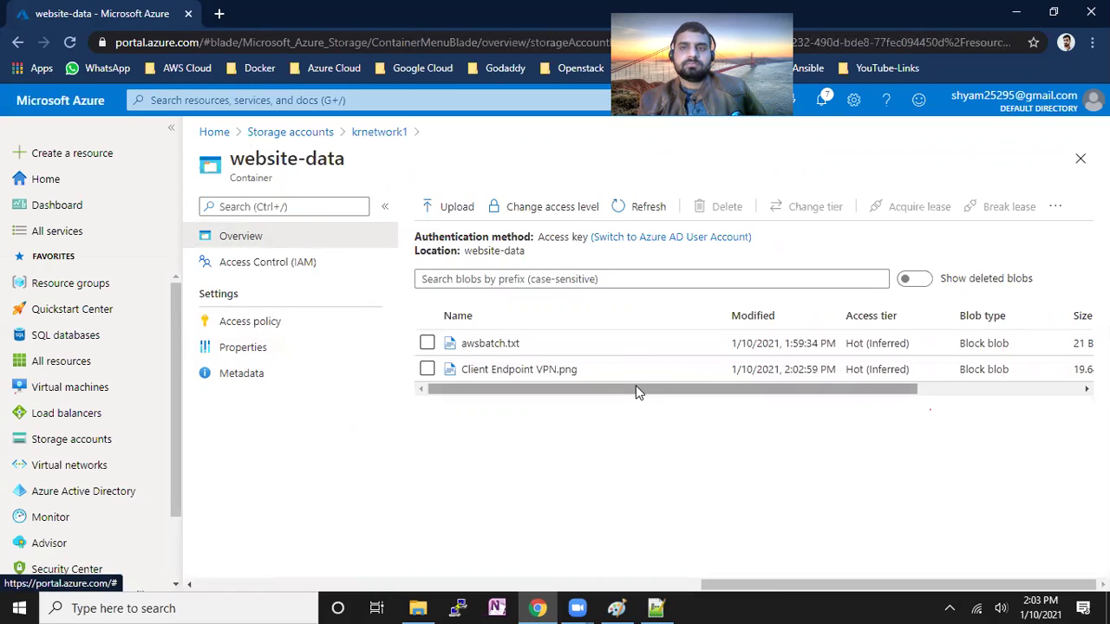
Examine the additional actions offered for the selected Client Endpoint VPN.png blob, and clear its selection
left_click(1056, 206)
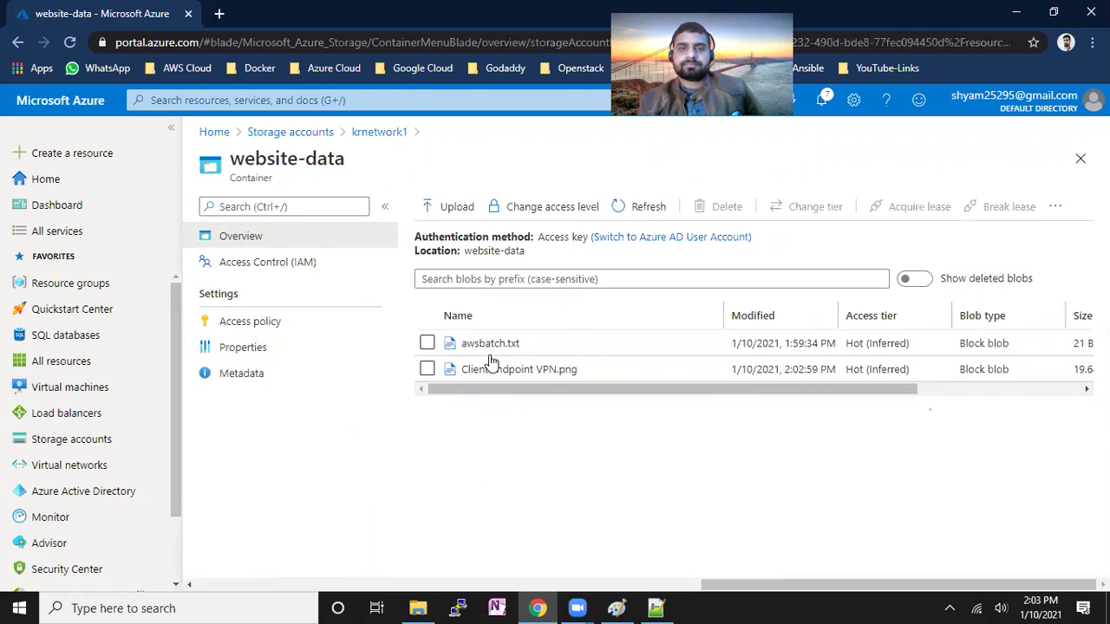
left_click(427, 369)
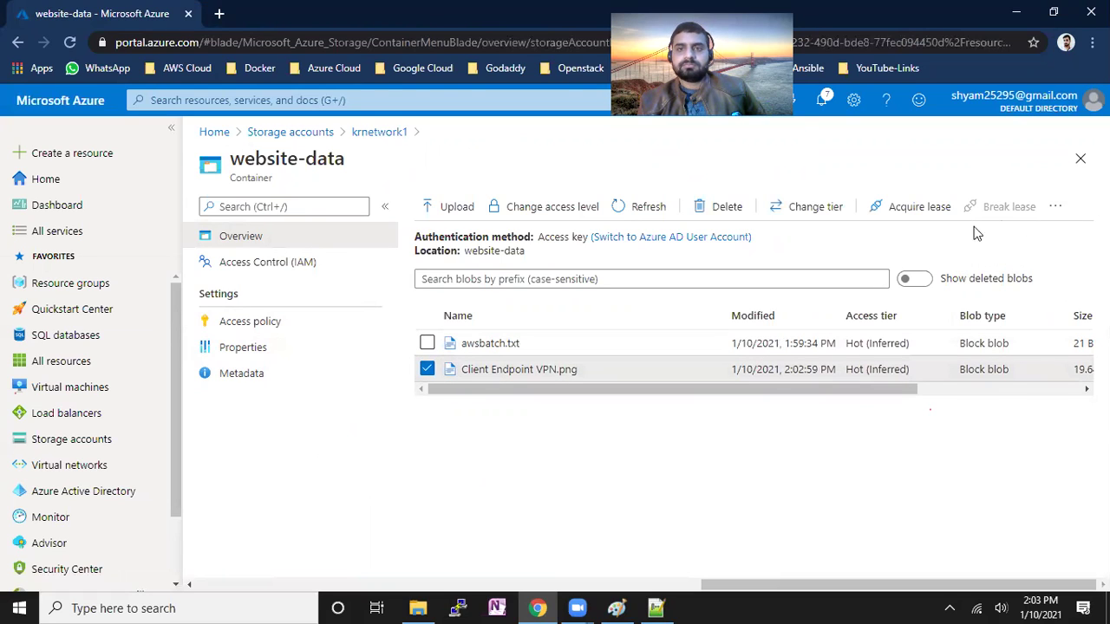
left_click(1056, 210)
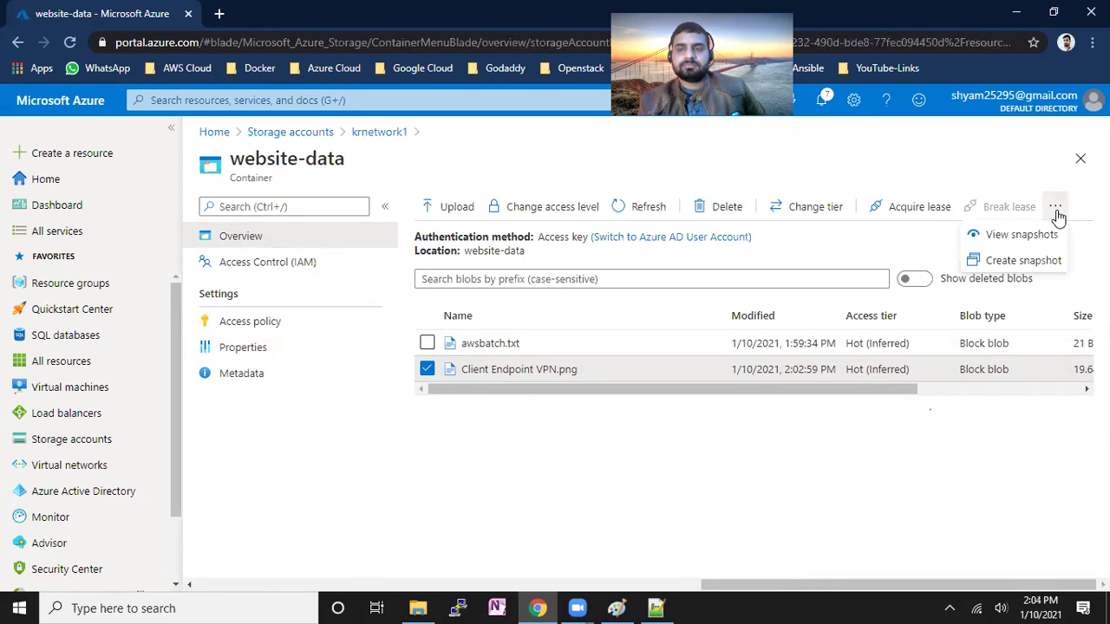
left_click(999, 160)
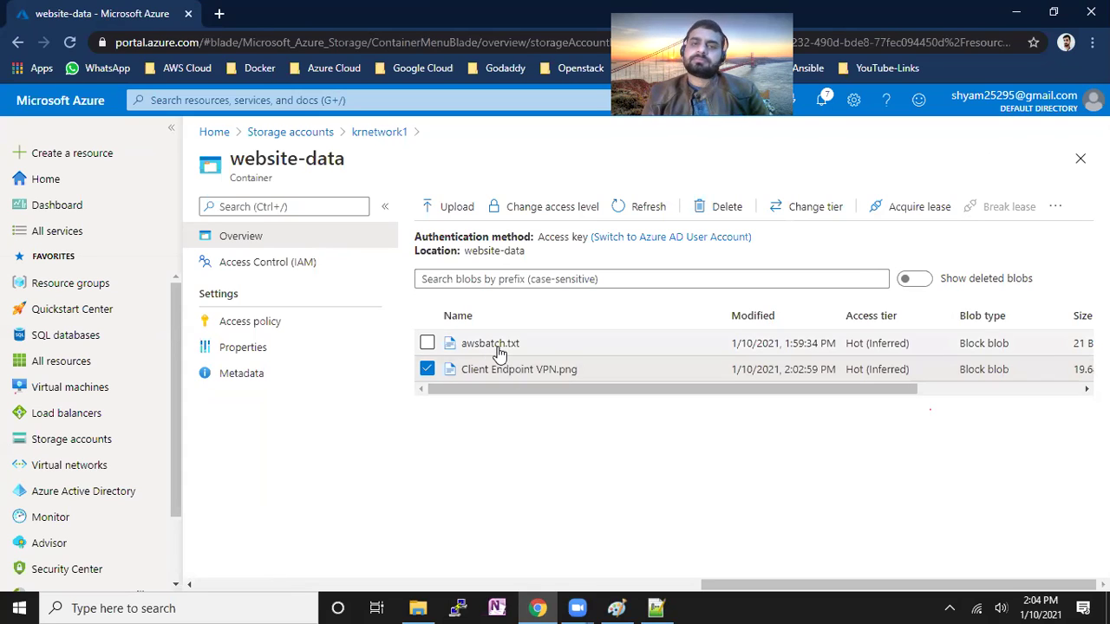
left_click(427, 369)
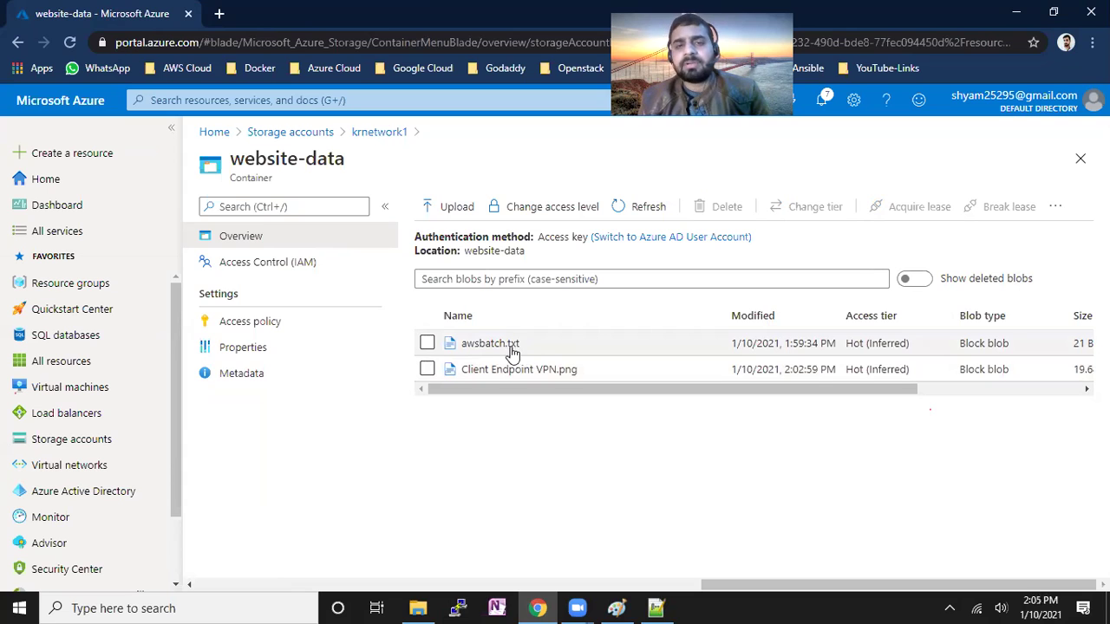
Edit the awsbatch.txt blob online, adding the second line "this is after modification", and save it
left_click(507, 347)
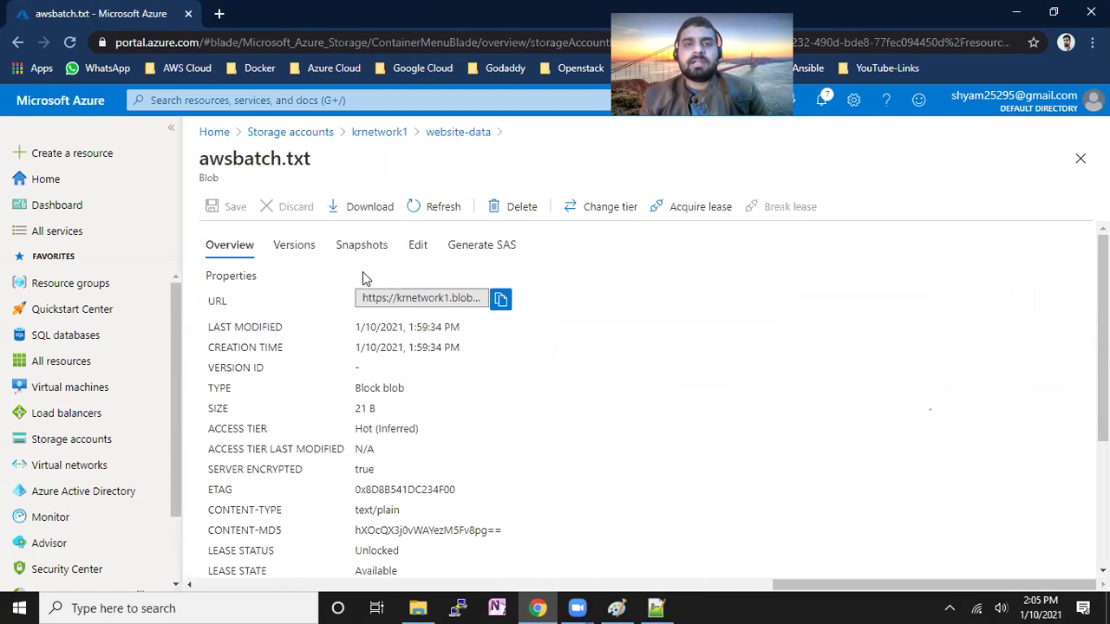
left_click(417, 248)
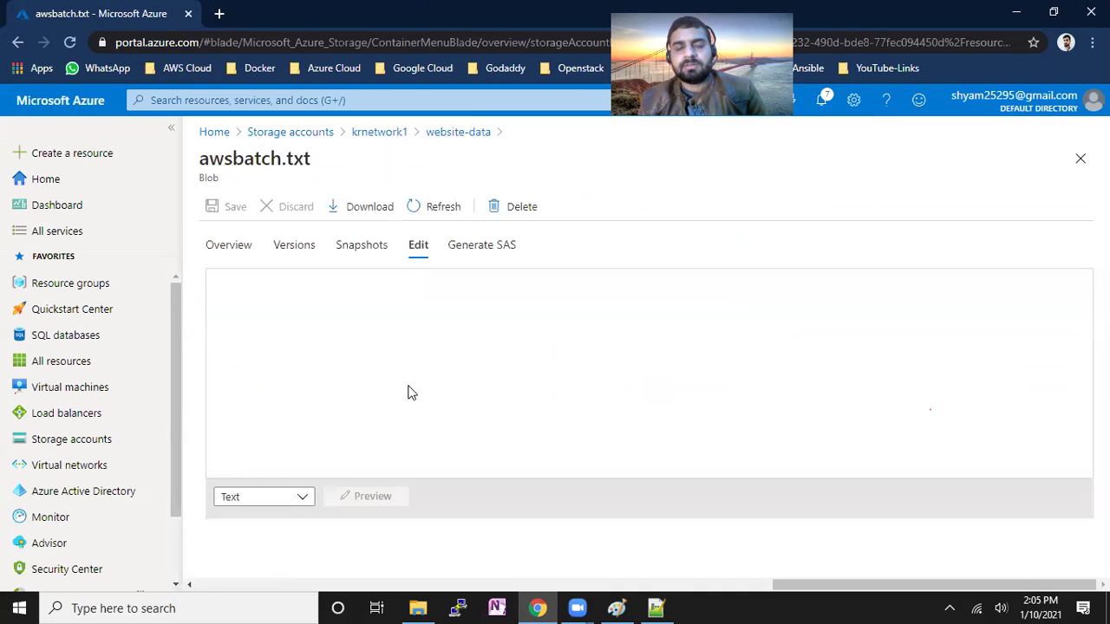
left_click(409, 277)
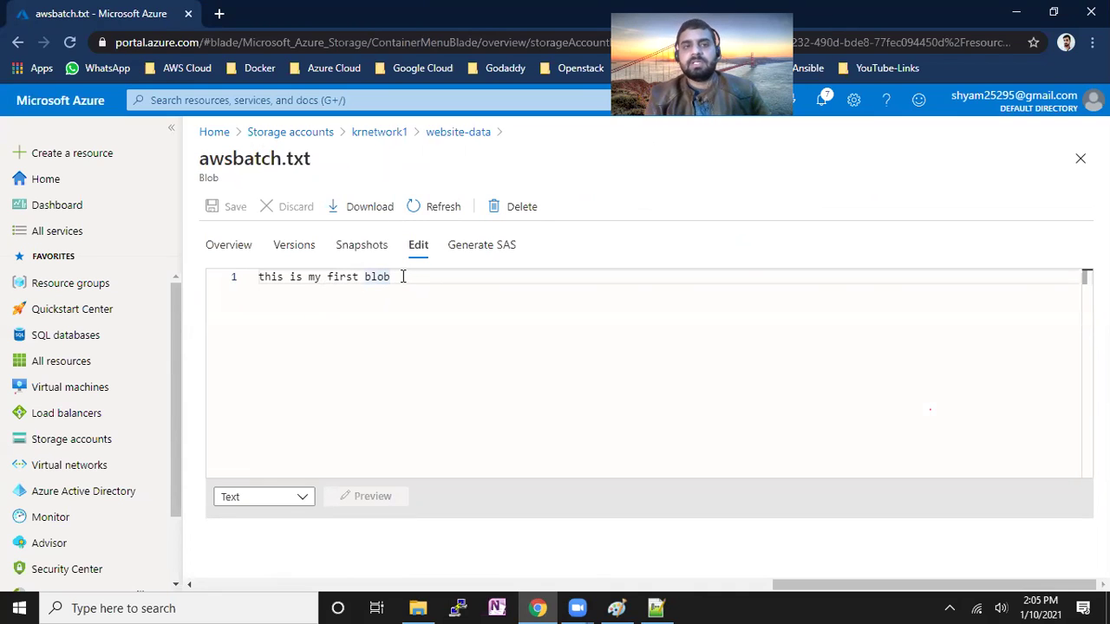
key("Return")
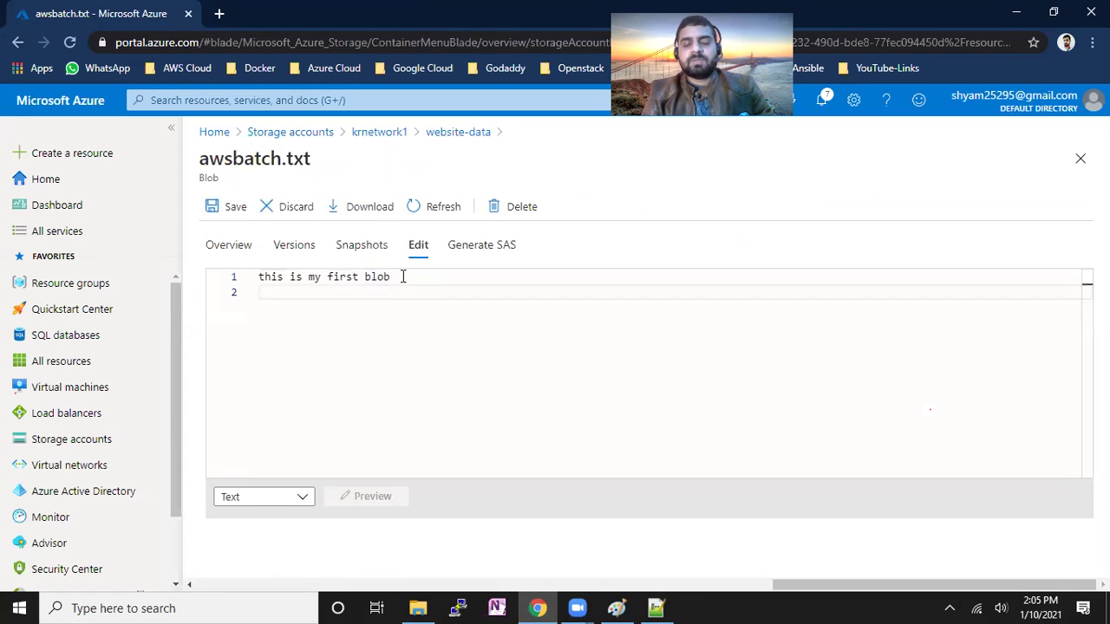
type("this ")
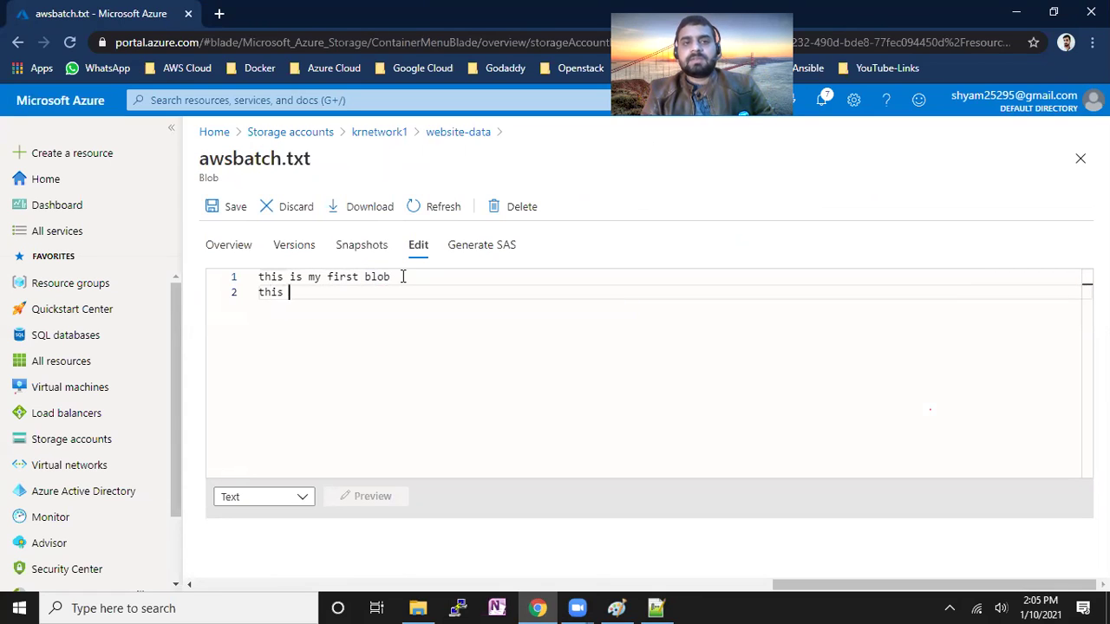
type("is after modi")
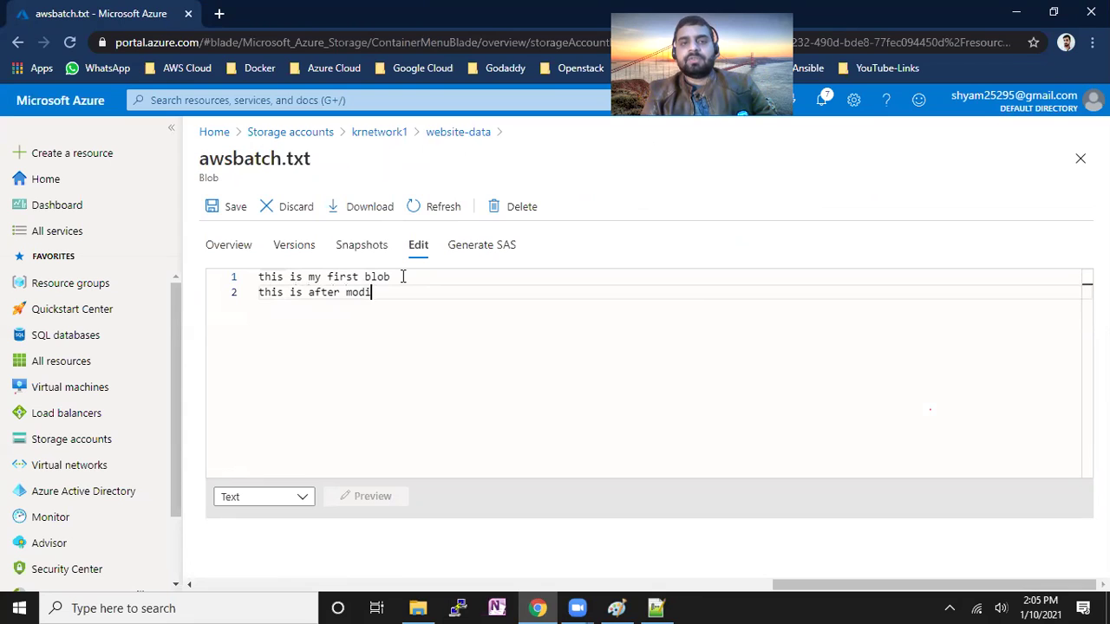
type("fication")
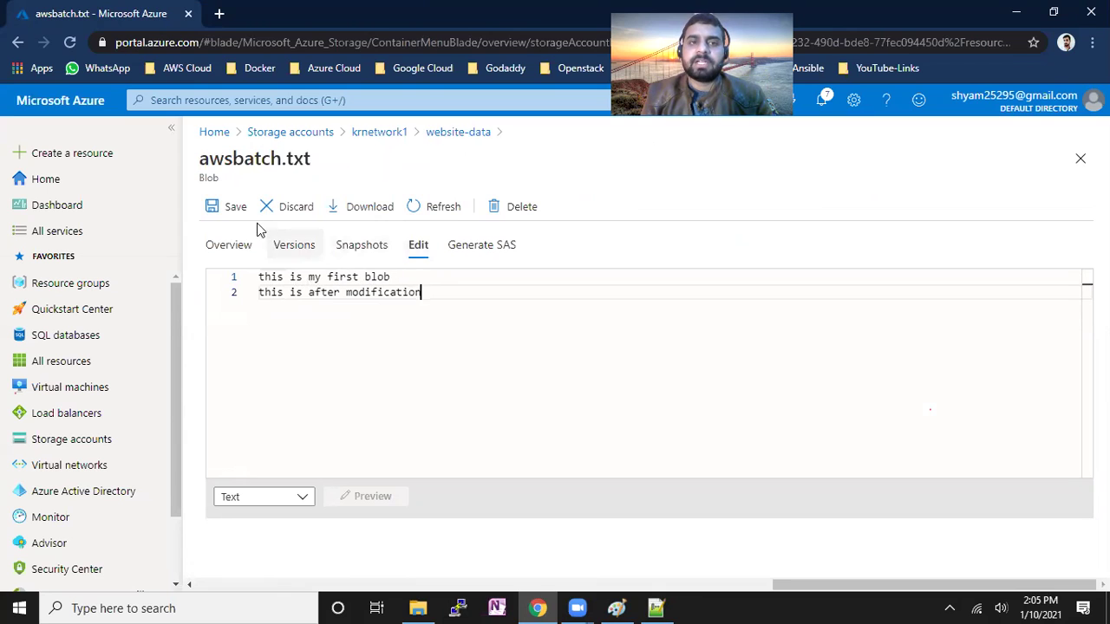
left_click(233, 209)
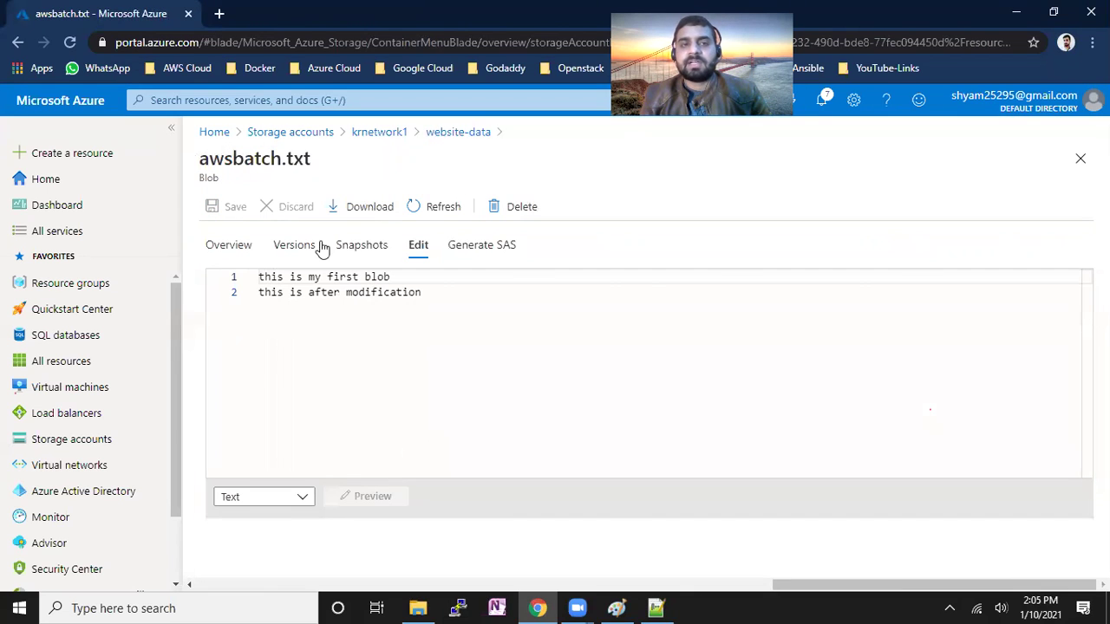
Change the awsbatch.txt blob's access tier to Cool and save it
left_click(249, 251)
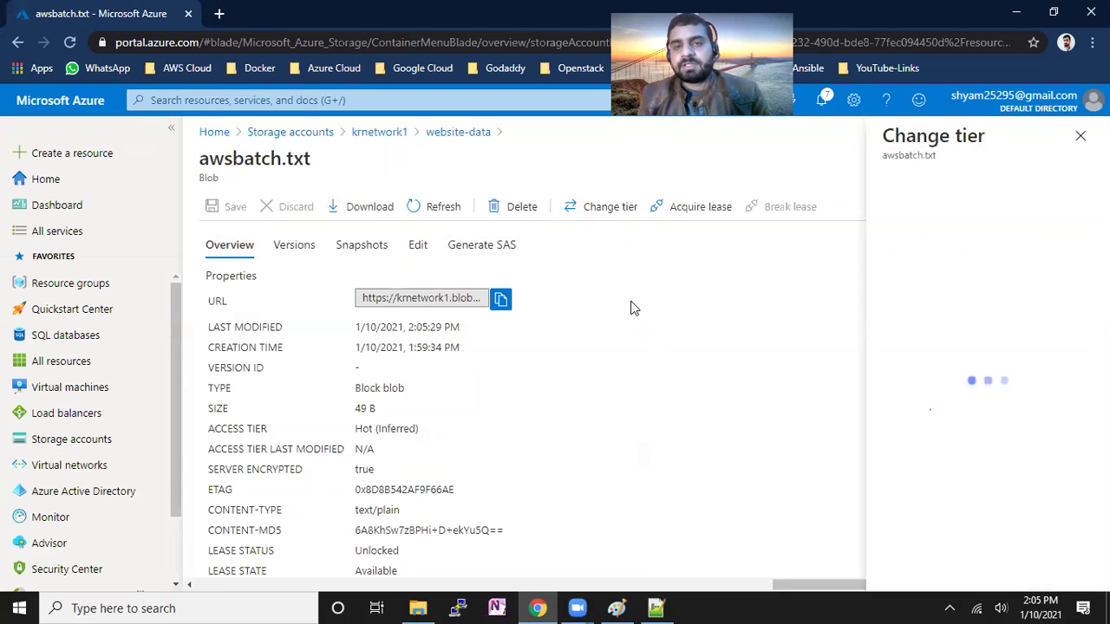
left_click(828, 276)
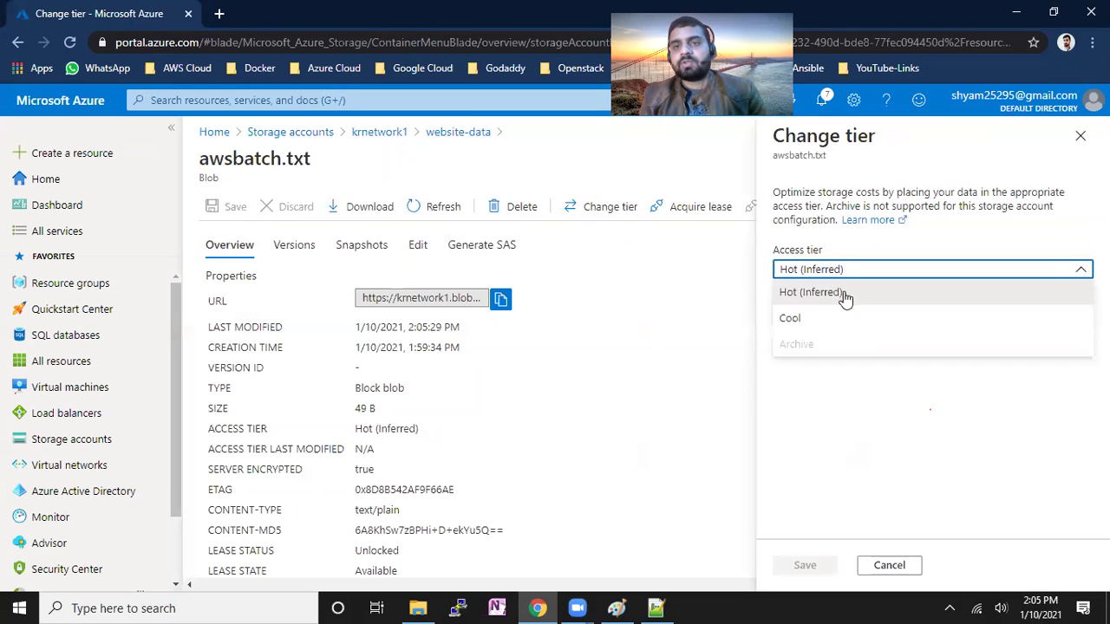
left_click(816, 327)
left_click(805, 566)
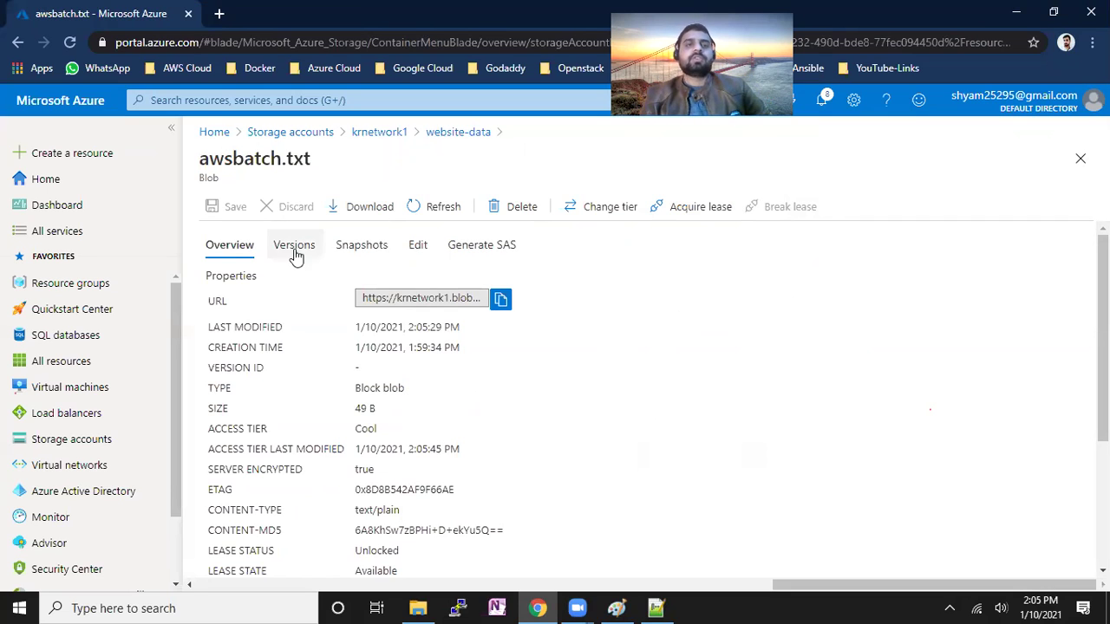
Create a snapshot of the awsbatch.txt blob and review the snapshot's properties
left_click(357, 248)
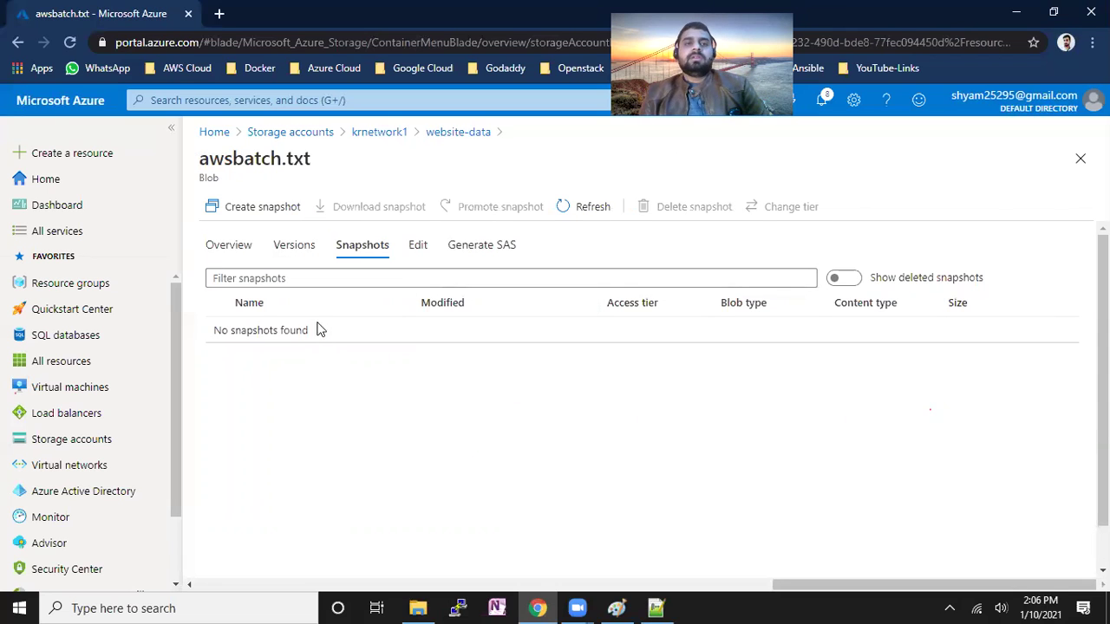
left_click(268, 218)
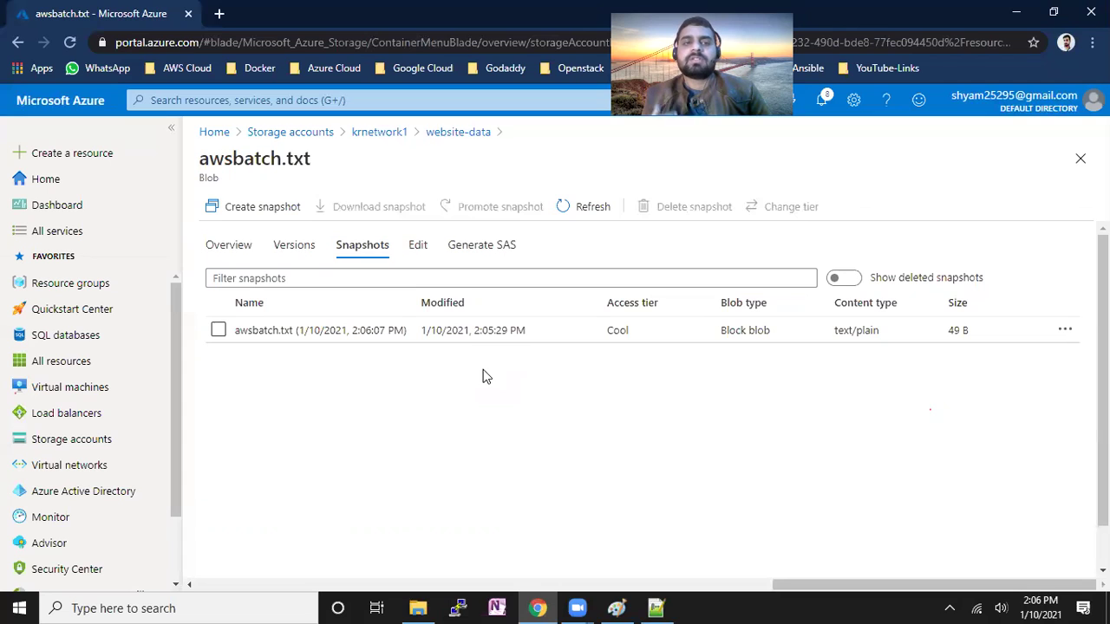
left_click(330, 335)
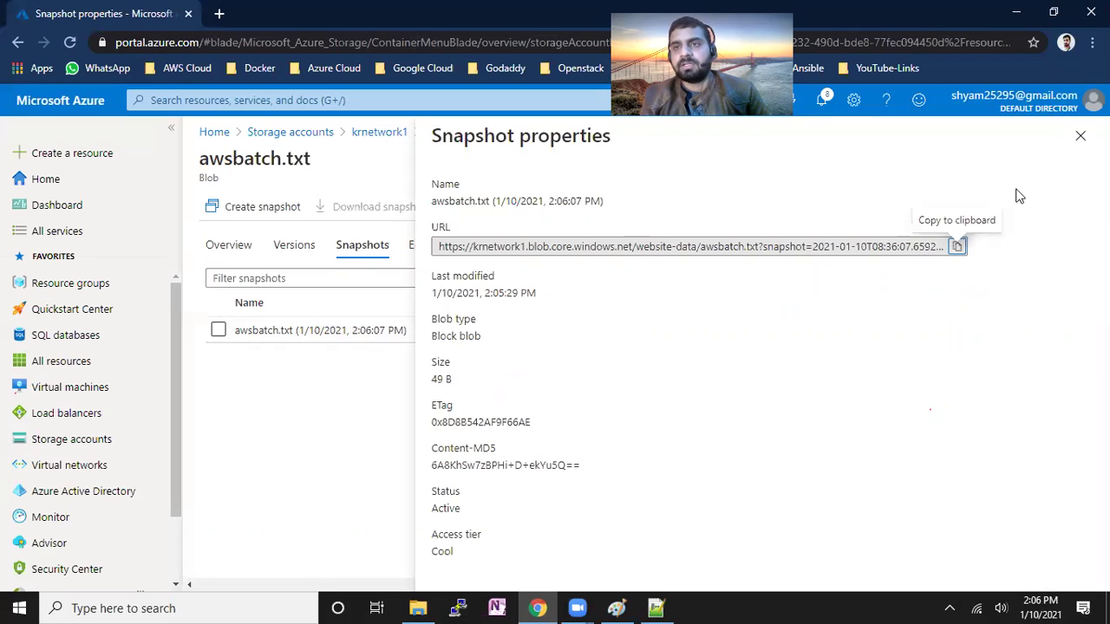
left_click(1081, 136)
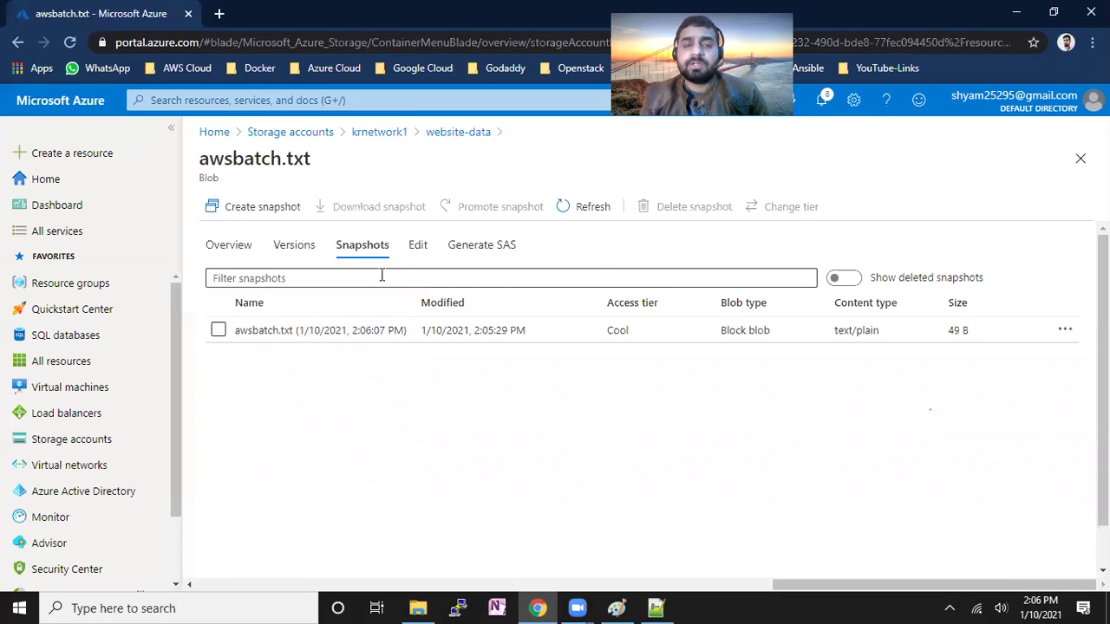
Download the awsbatch.txt snapshot to inspect its text in a separate browser tab, and close that tab
left_click(243, 250)
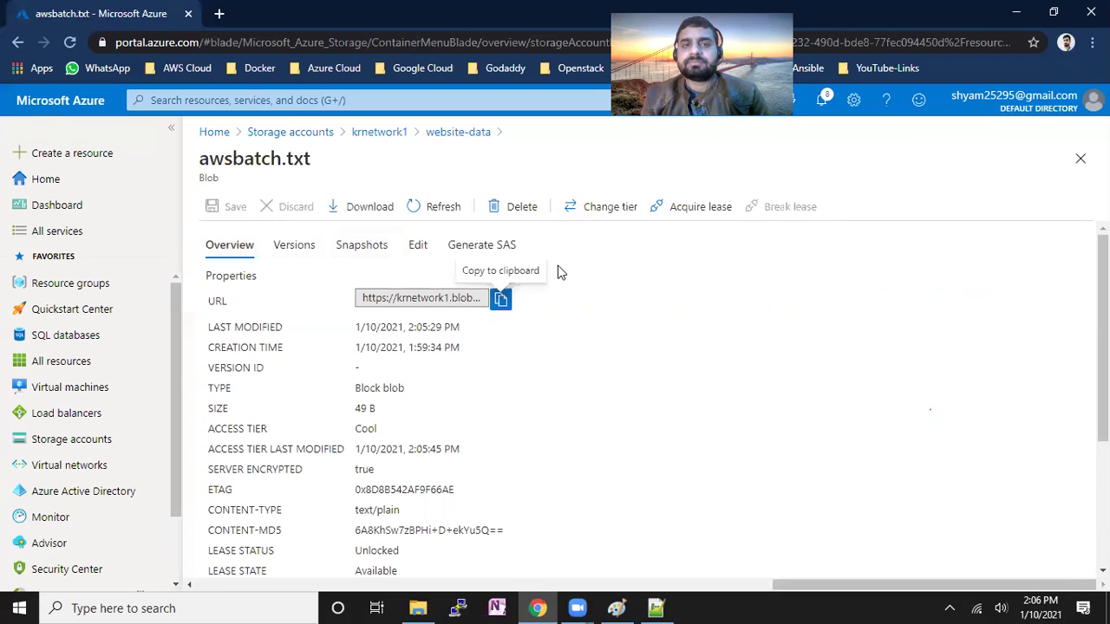
left_click(364, 249)
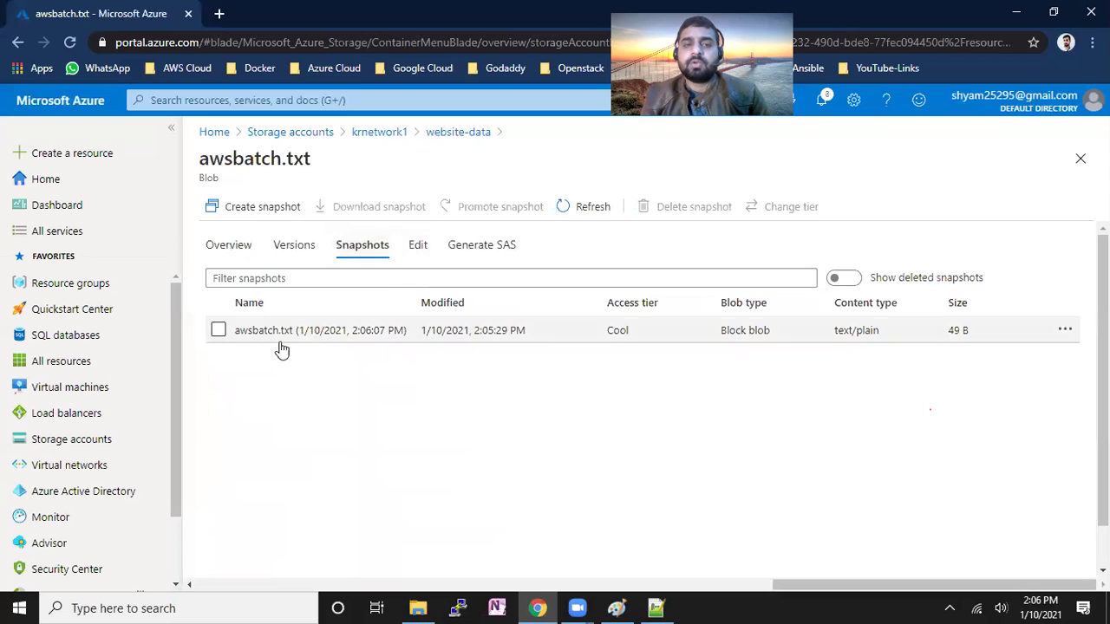
left_click(219, 331)
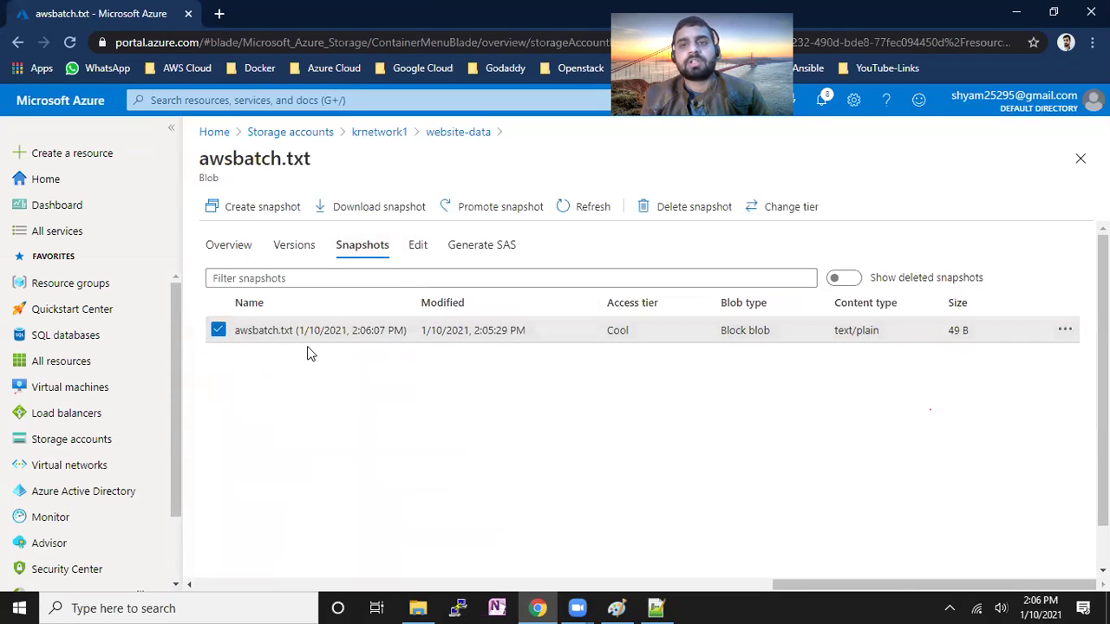
left_click(365, 332)
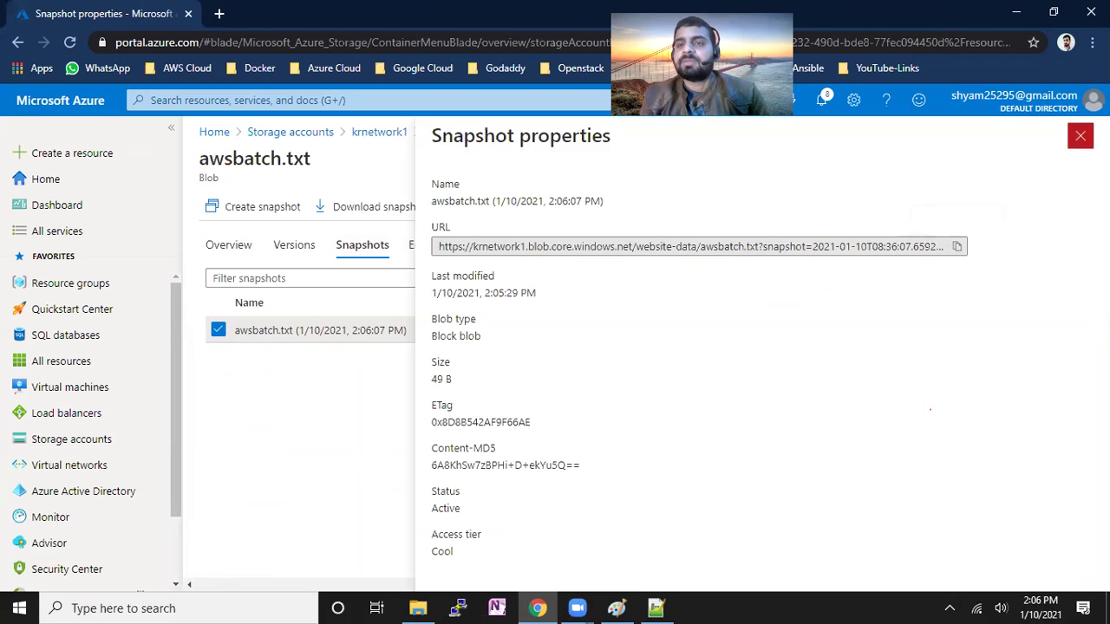
left_click(1081, 135)
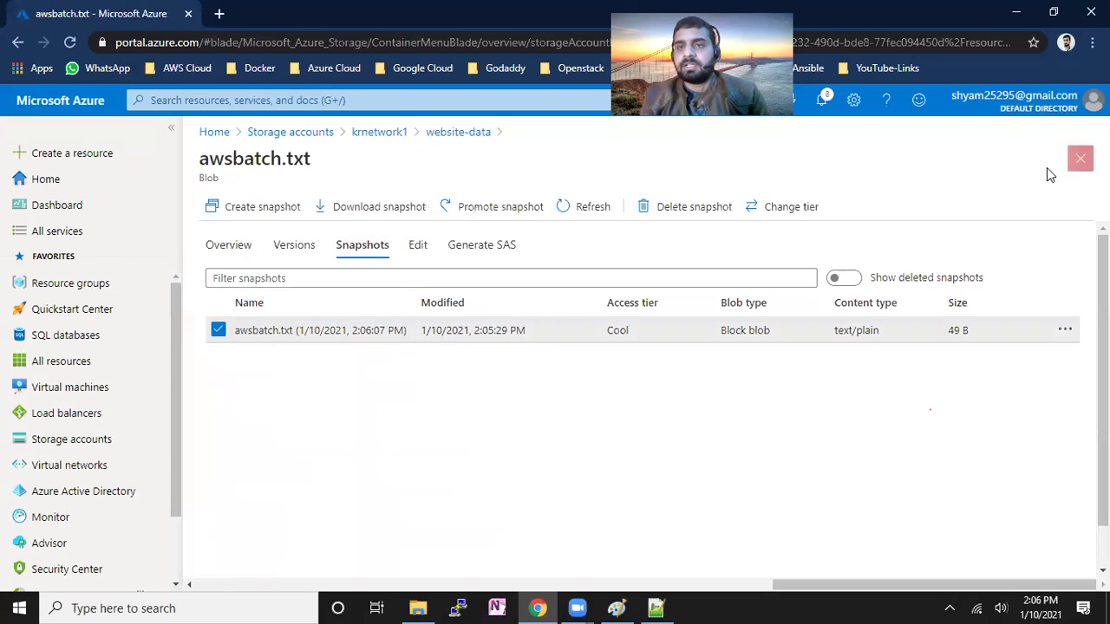
left_click(380, 208)
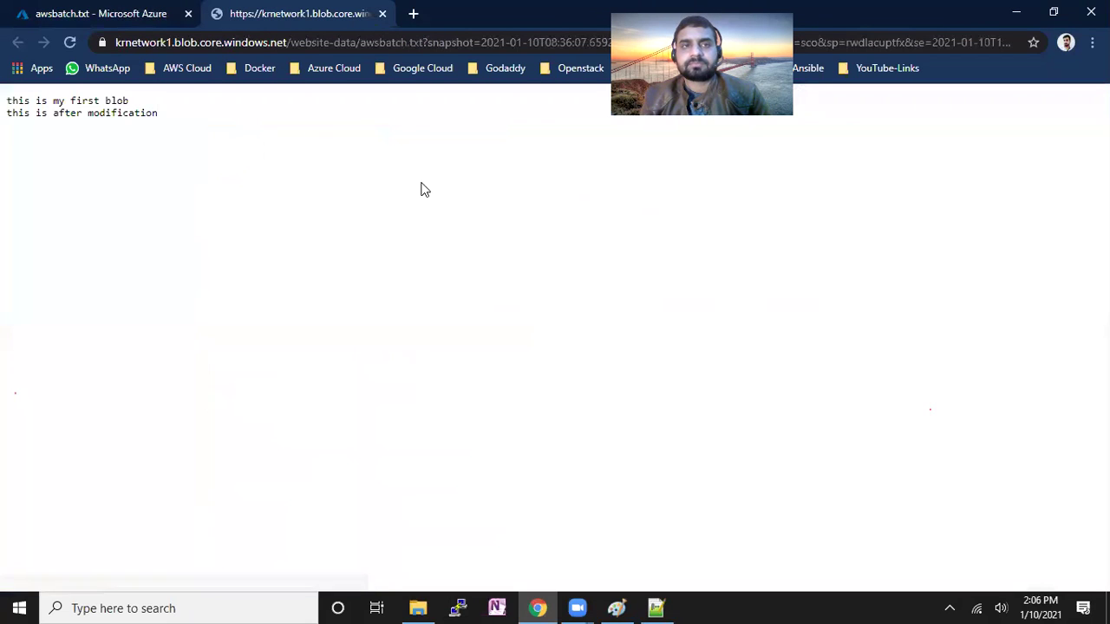
left_click_drag(161, 114, 6, 104)
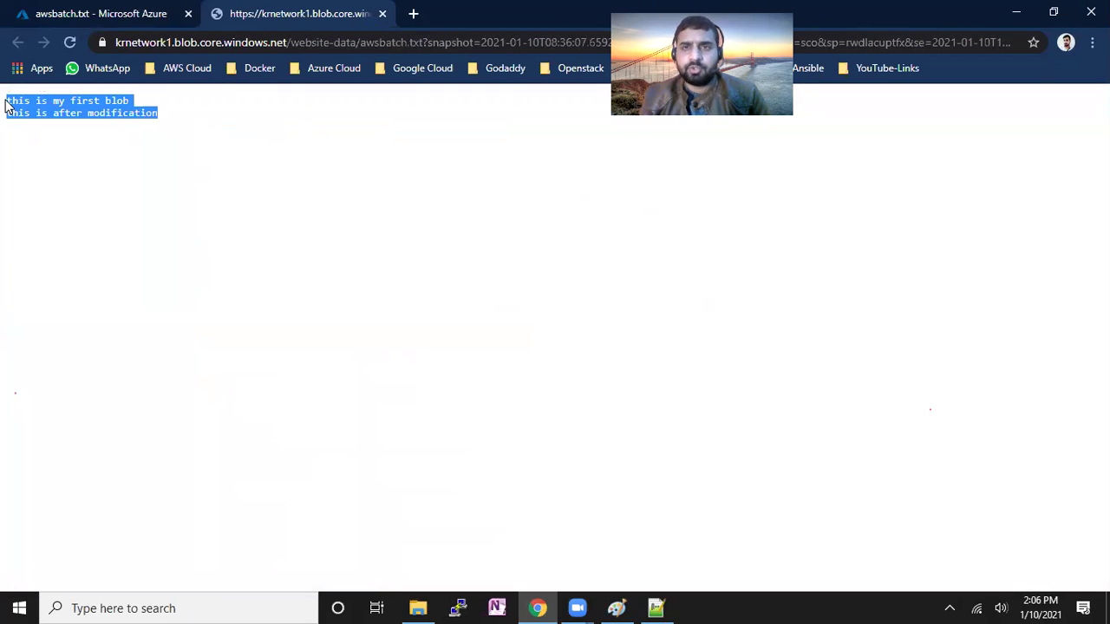
left_click(381, 15)
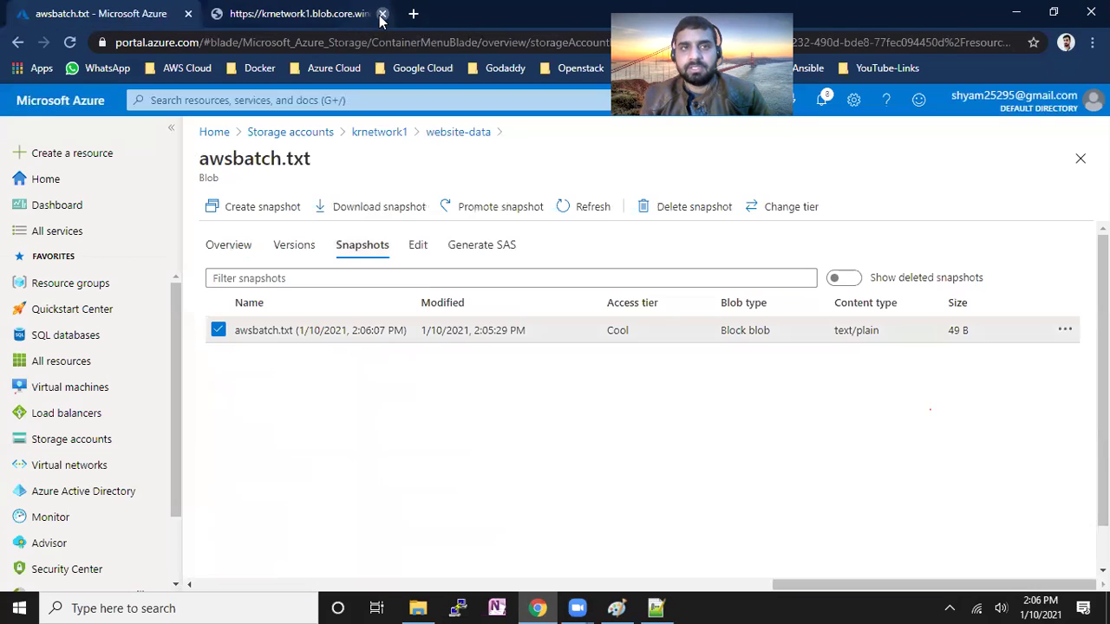
Delete the second line "this is after modification" from the awsbatch.txt blob online and save it
left_click(417, 250)
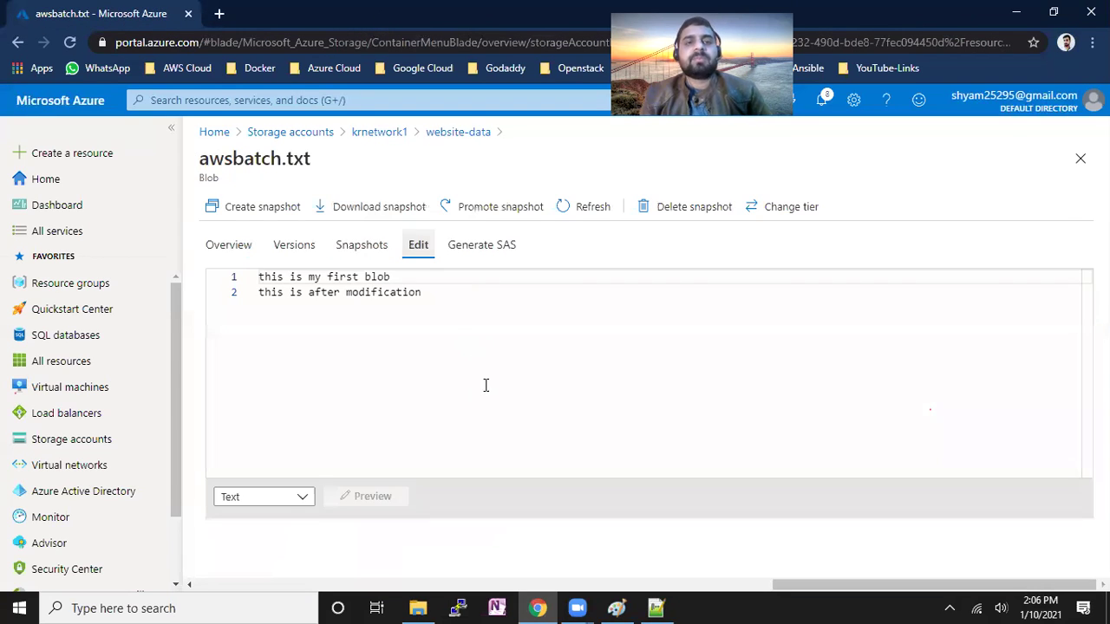
left_click(436, 293)
left_click_drag(436, 293, 258, 292)
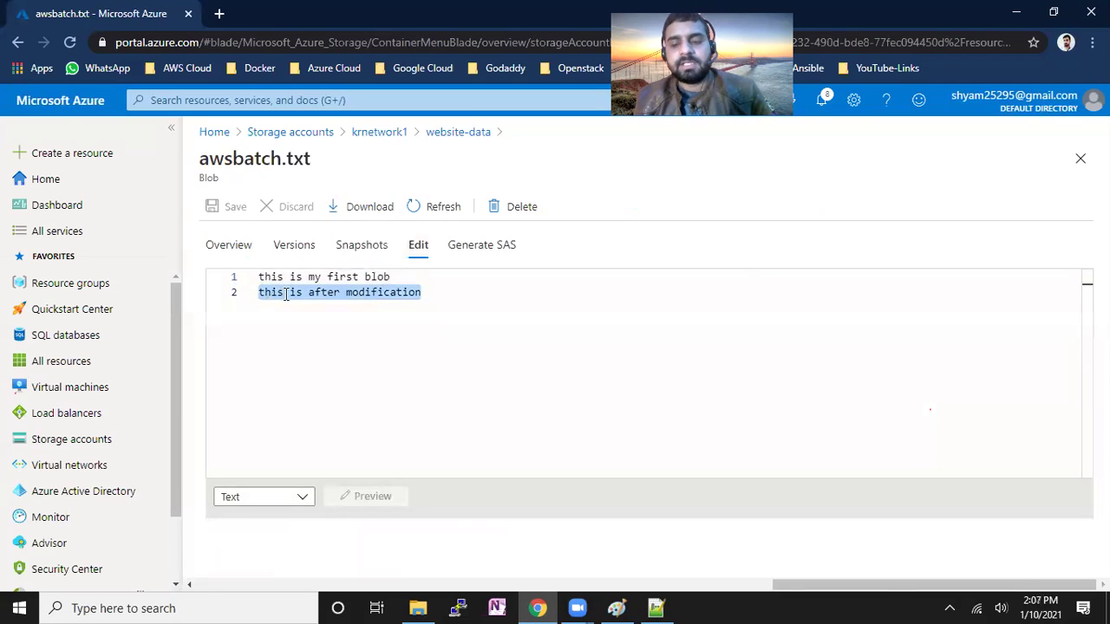
key("BackSpace")
left_click(219, 206)
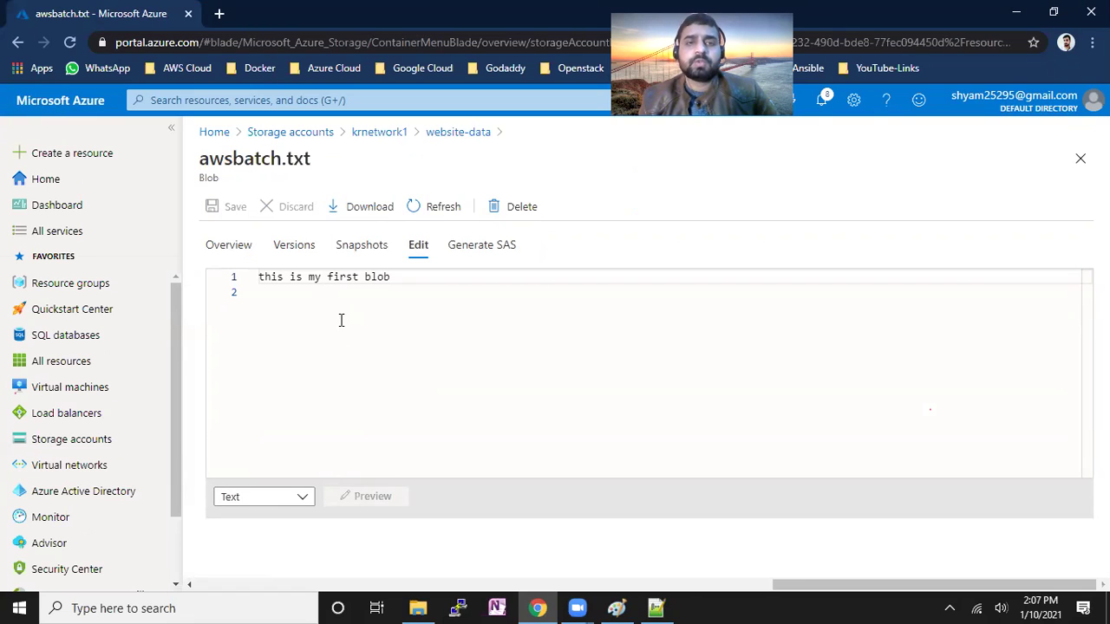
Select the awsbatch.txt snapshot, and review the blob's current properties and edited text
left_click(369, 253)
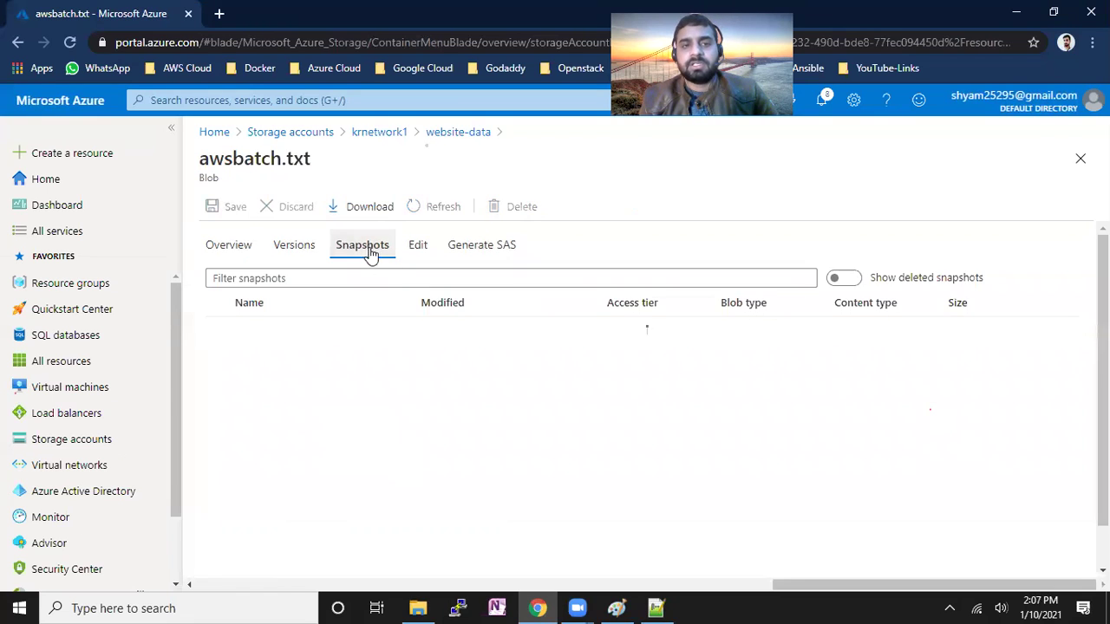
left_click(218, 330)
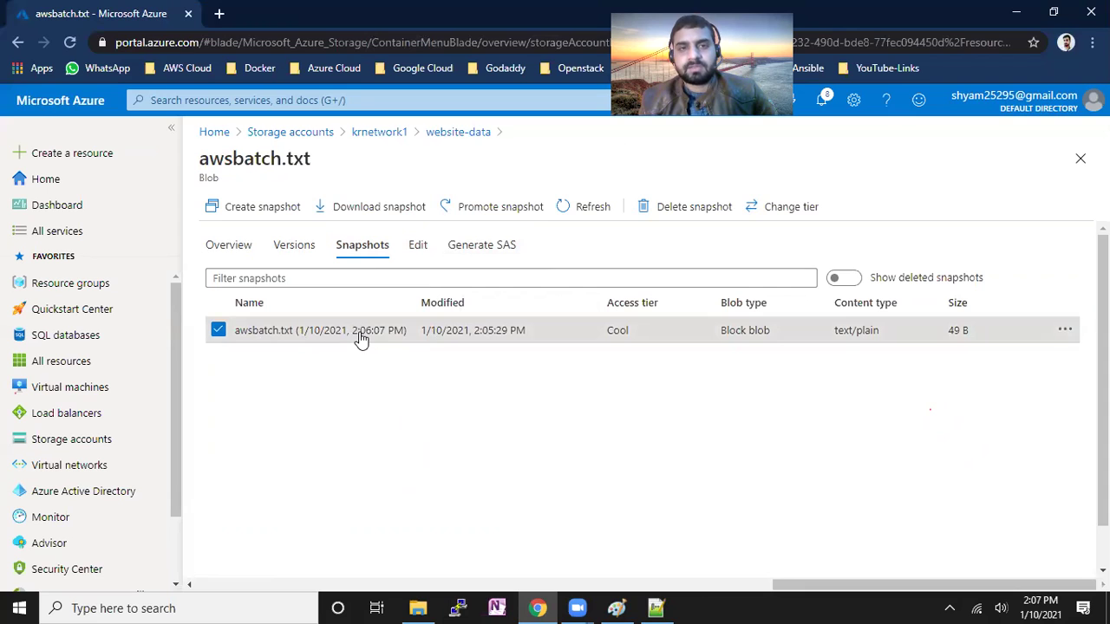
left_click(230, 252)
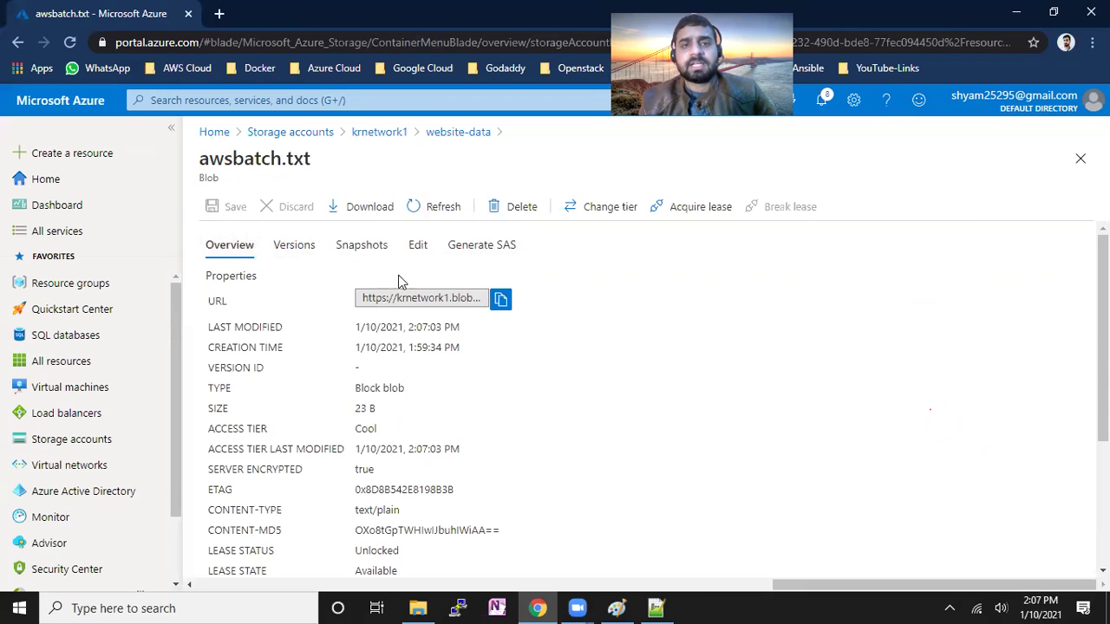
left_click(420, 247)
left_click_drag(398, 277, 247, 286)
left_click(657, 608)
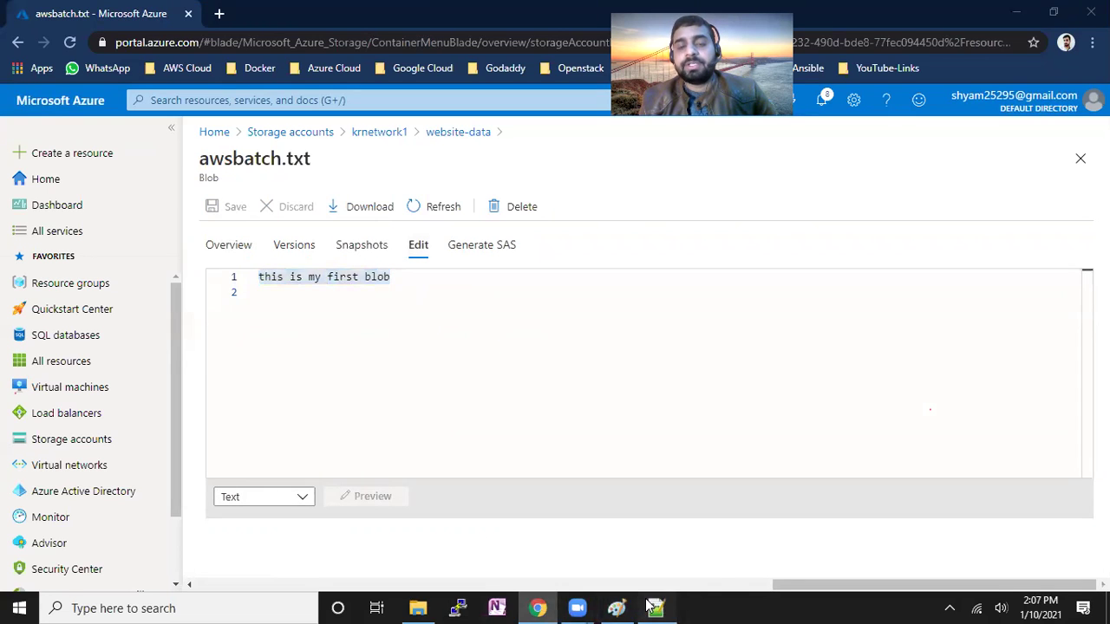
left_click(418, 608)
left_click(537, 608)
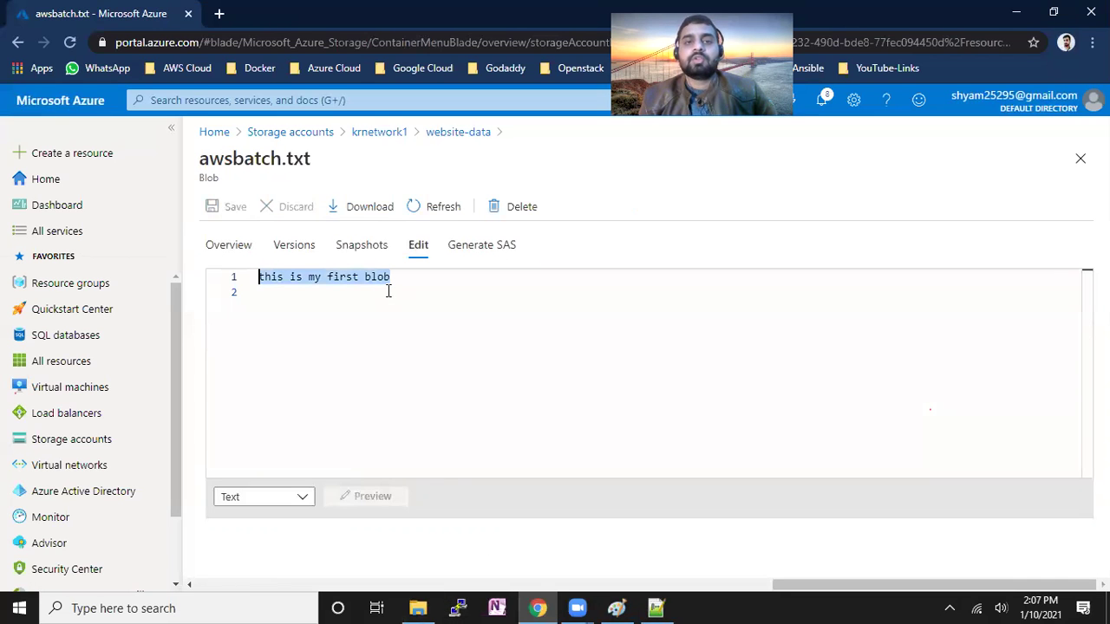
Promote the selected awsbatch.txt snapshot and check the blob's properties and text
left_click(349, 250)
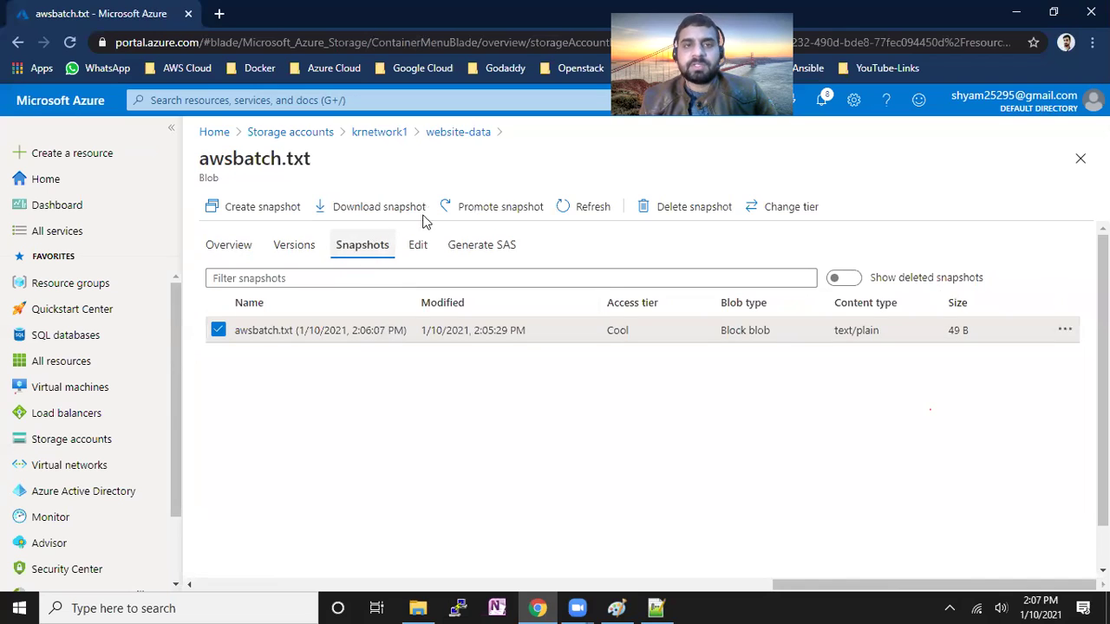
left_click(491, 208)
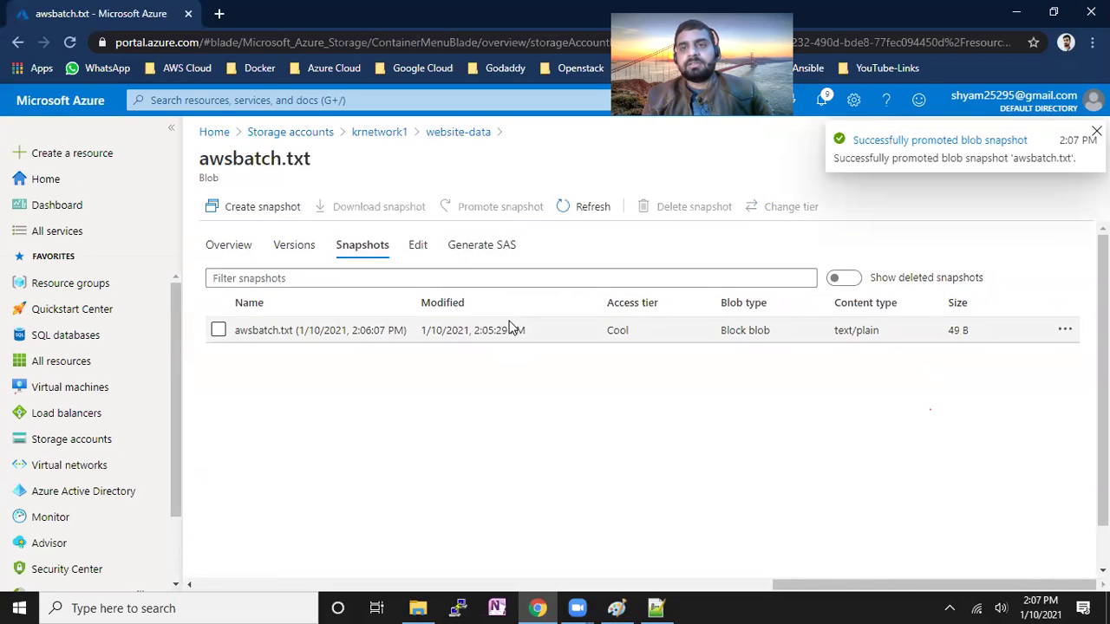
left_click(235, 247)
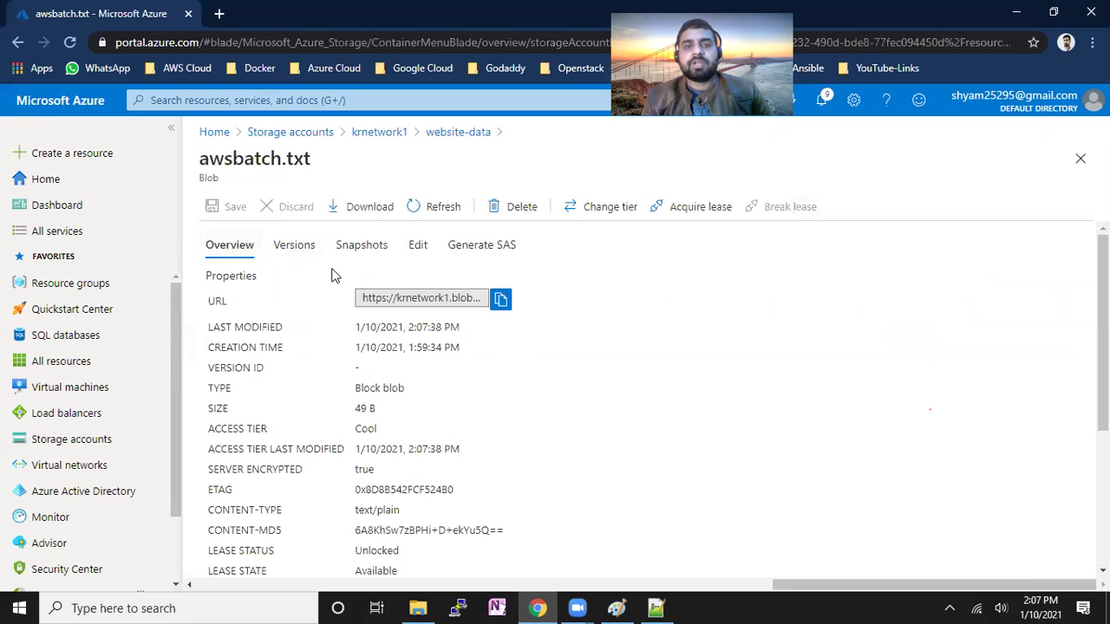
left_click(417, 246)
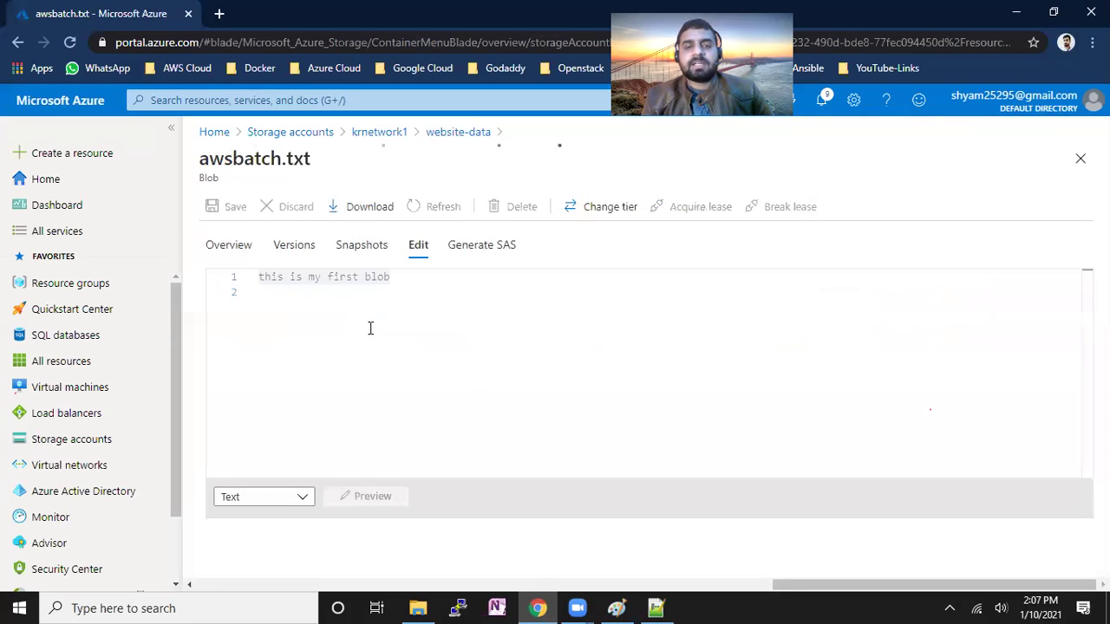
left_click_drag(422, 292, 253, 279)
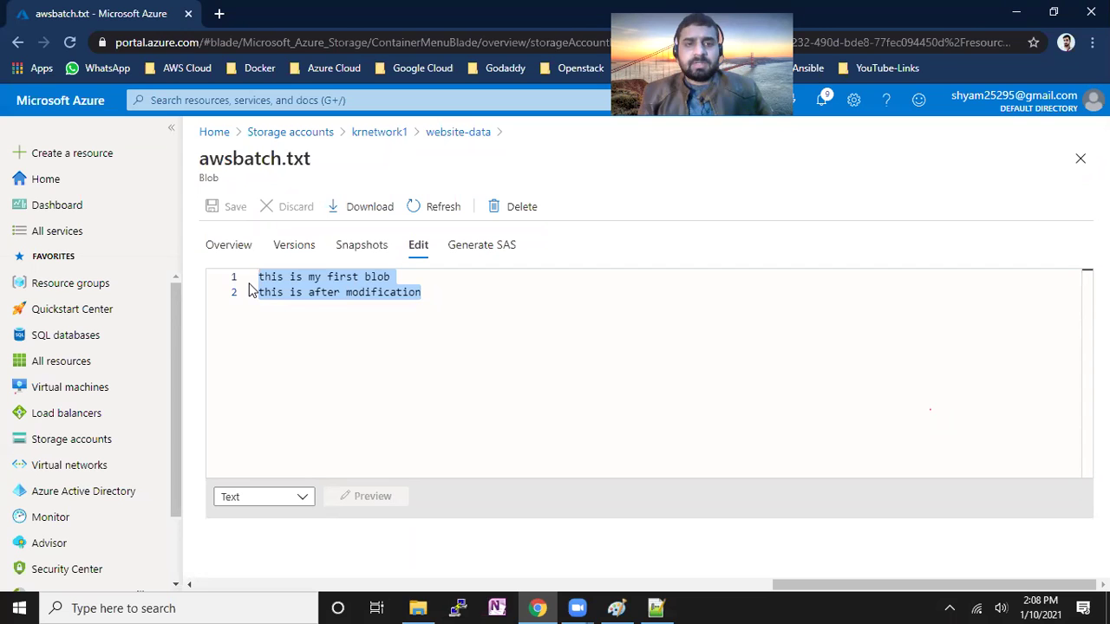
left_click(297, 496)
left_click(413, 419)
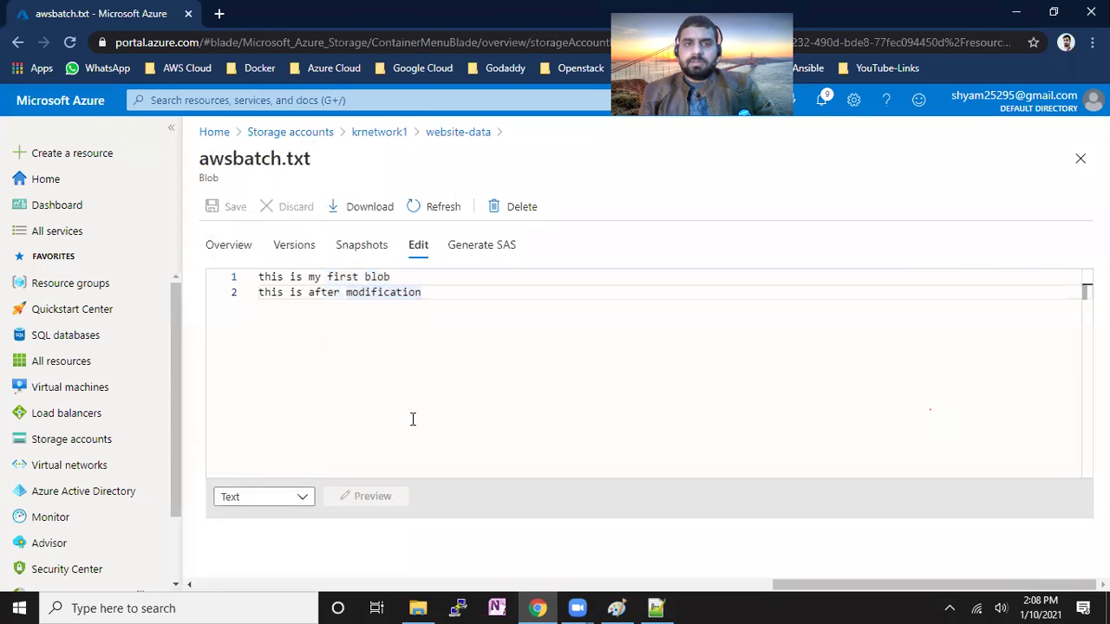
Return to the website-data container's blob list and acquire a lease on the Client Endpoint VPN.png blob
left_click(395, 136)
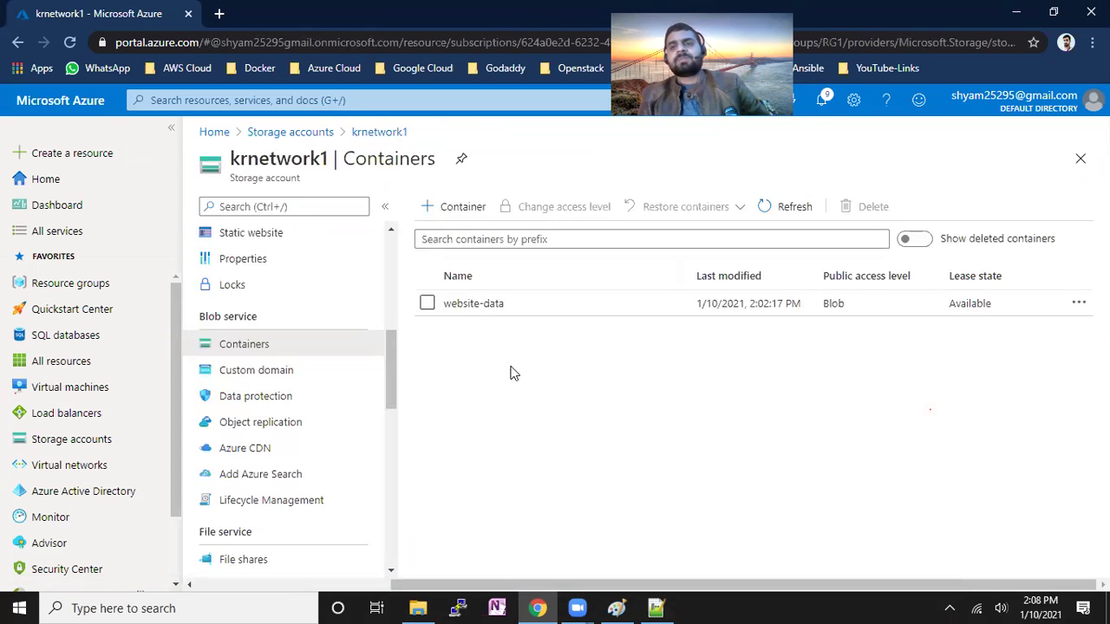
left_click(515, 311)
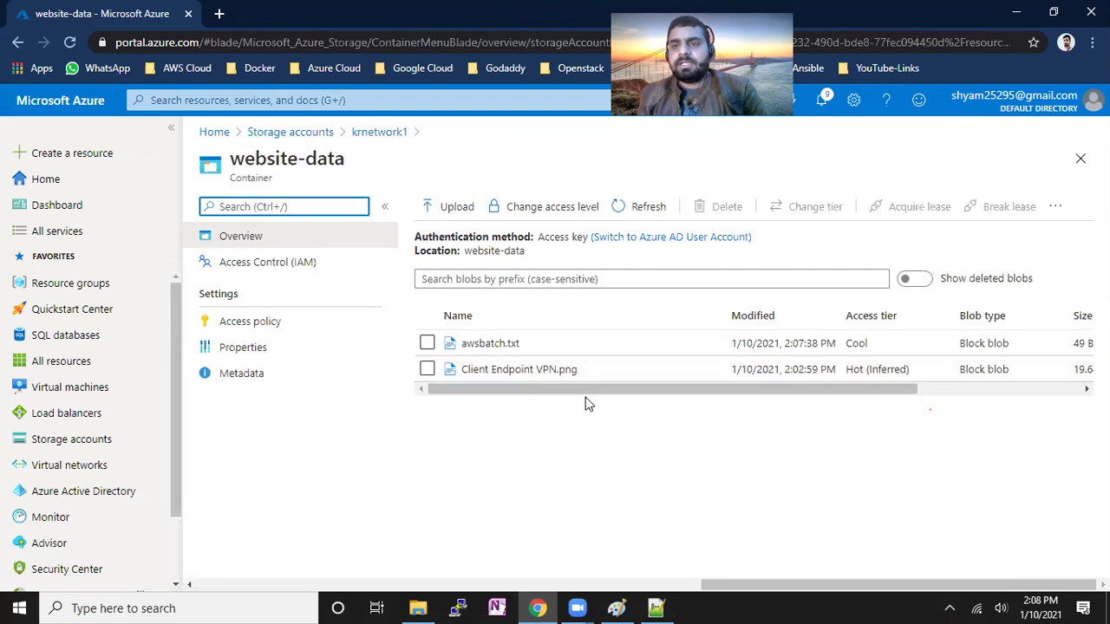
left_click_drag(668, 391, 708, 392)
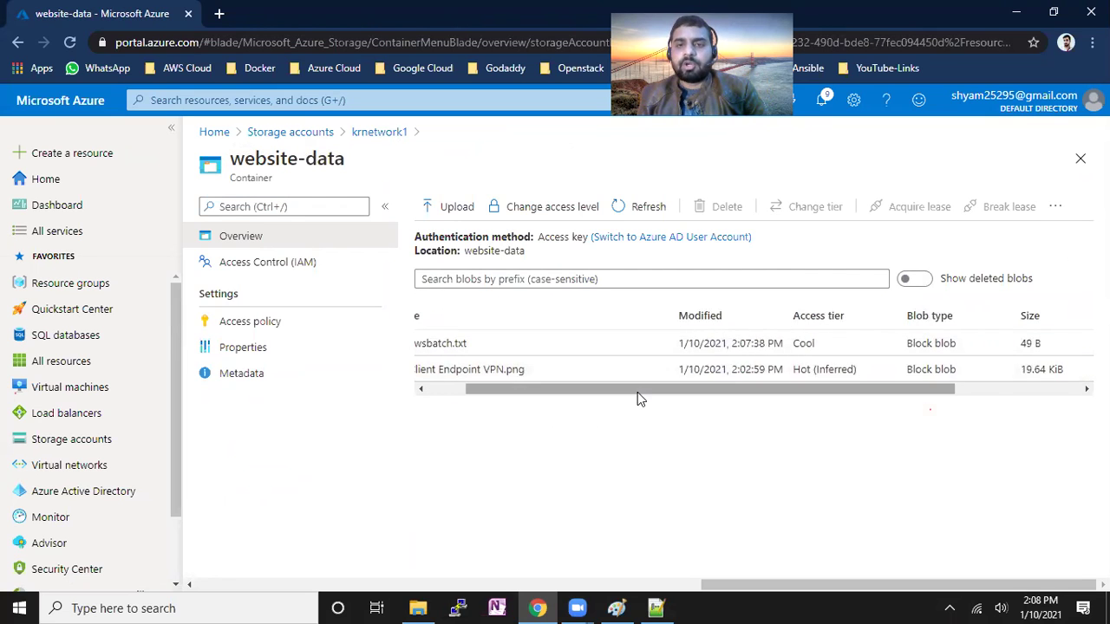
left_click_drag(637, 392, 850, 389)
left_click_drag(1006, 392, 699, 414)
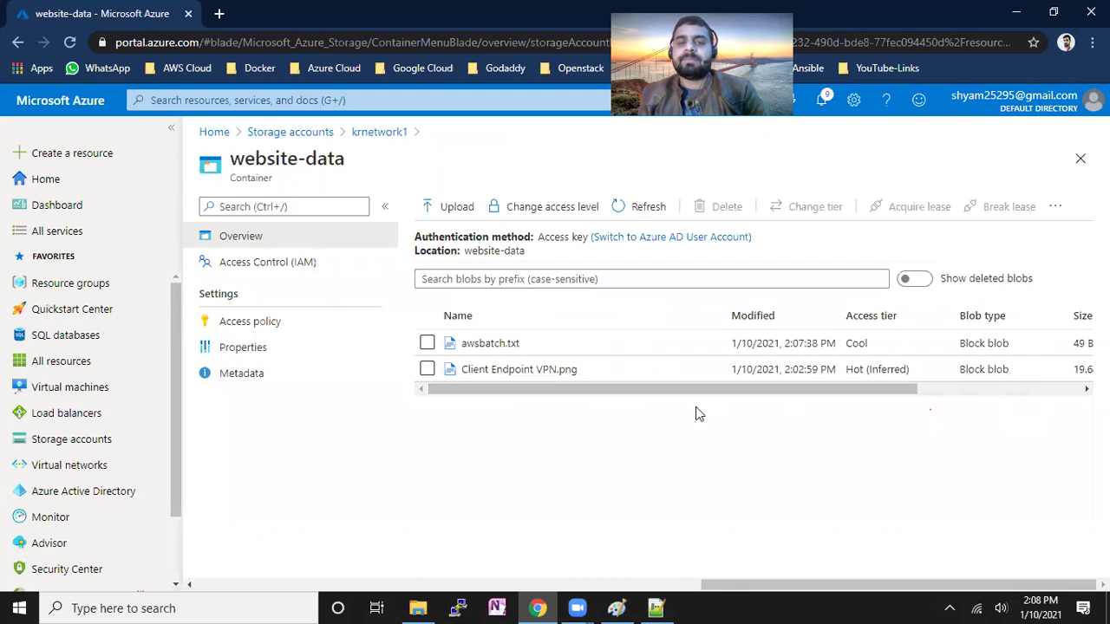
left_click(427, 370)
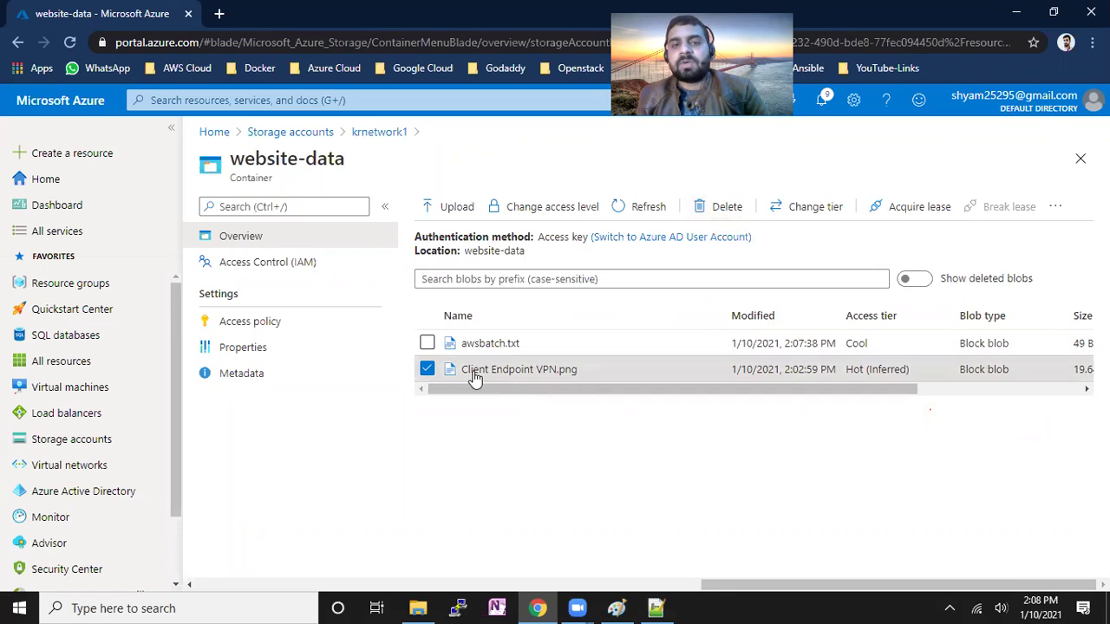
left_click(911, 212)
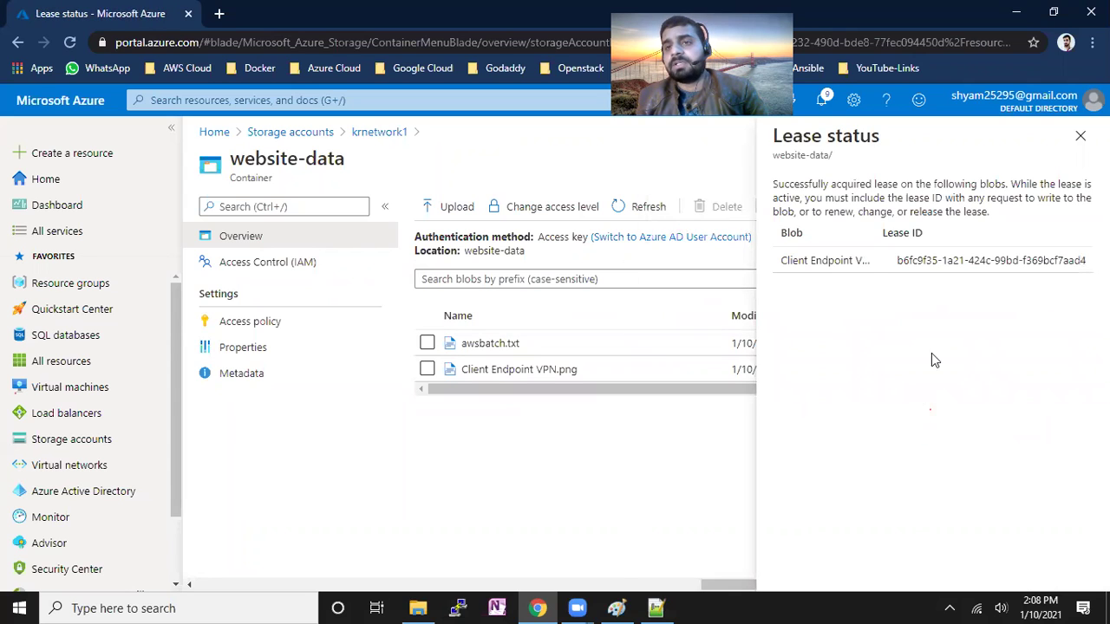
Check the lease state of the Client Endpoint VPN.png blob in the website-data container and break its lease
left_click(1080, 135)
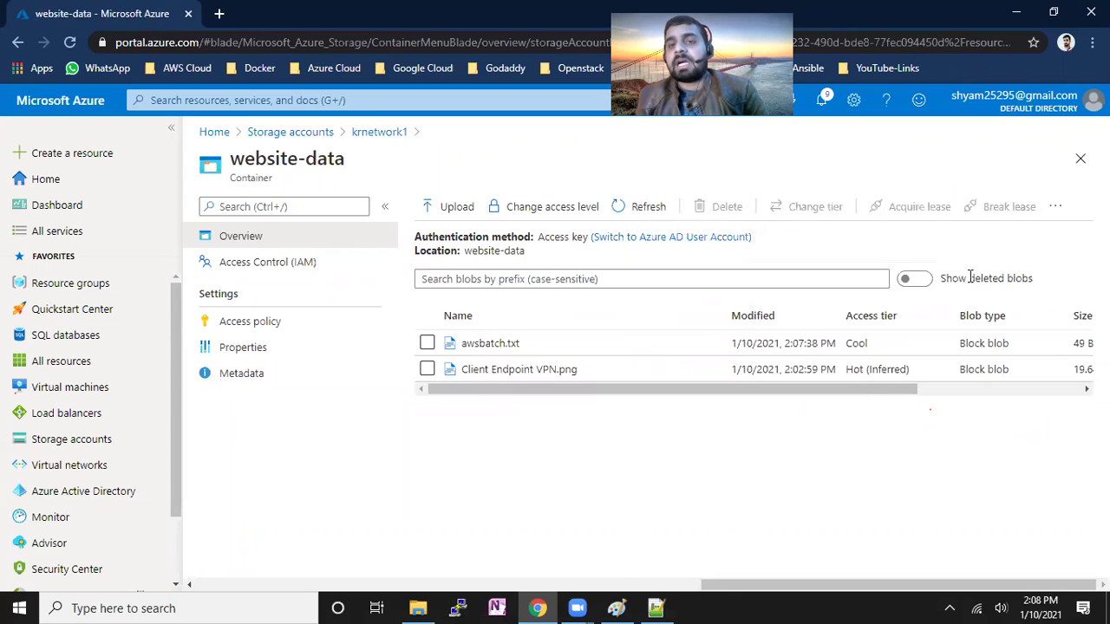
left_click_drag(801, 390, 963, 389)
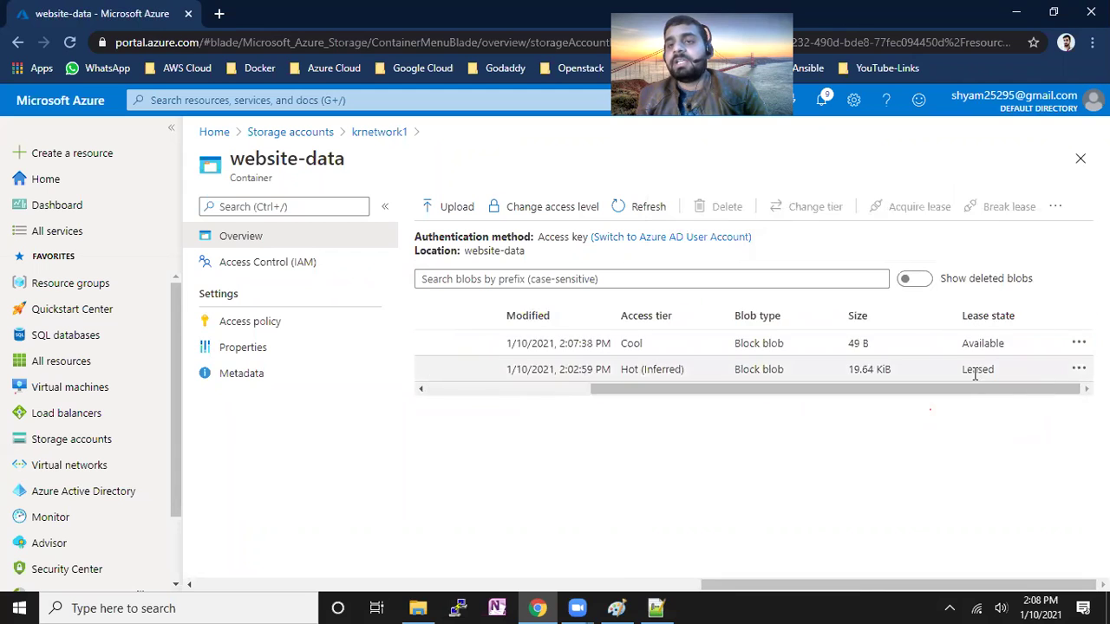
double_click(987, 371)
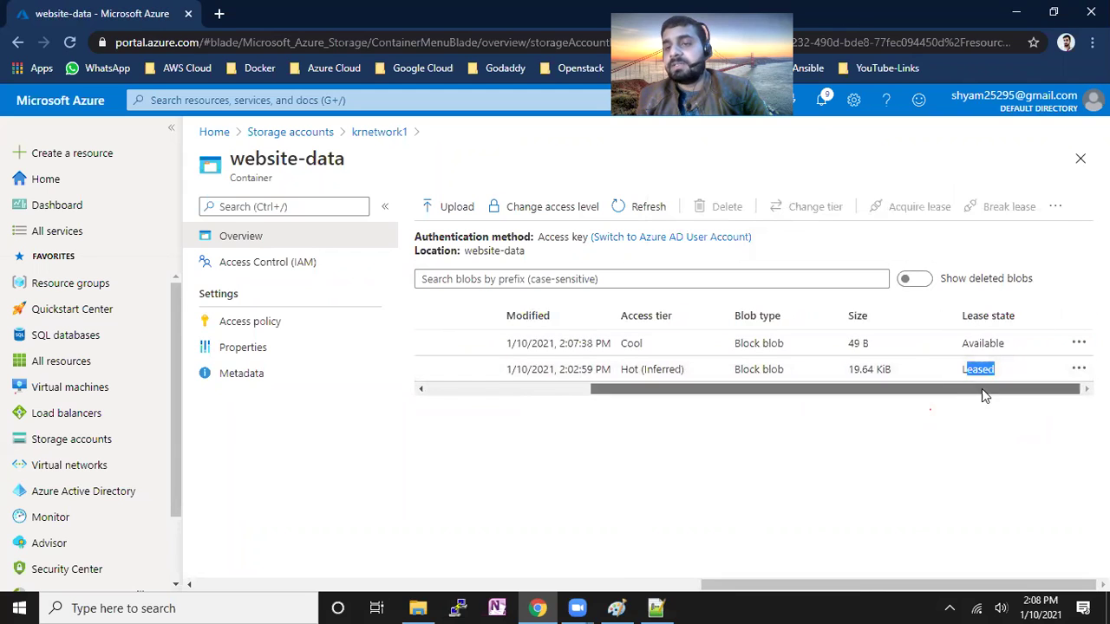
left_click_drag(982, 389, 523, 391)
left_click(427, 370)
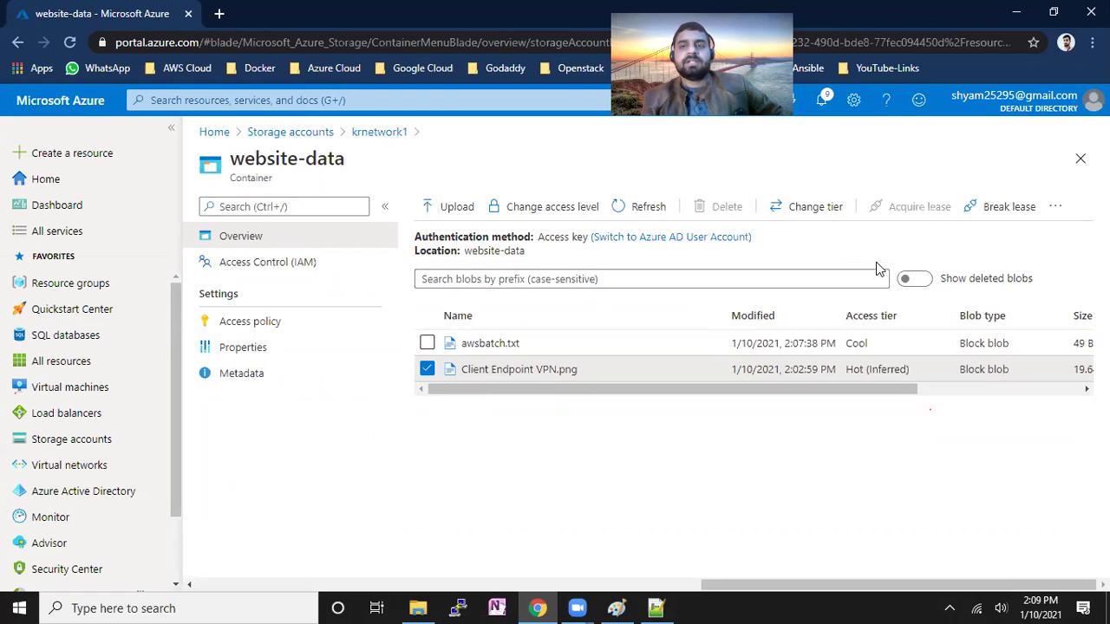
left_click(1004, 208)
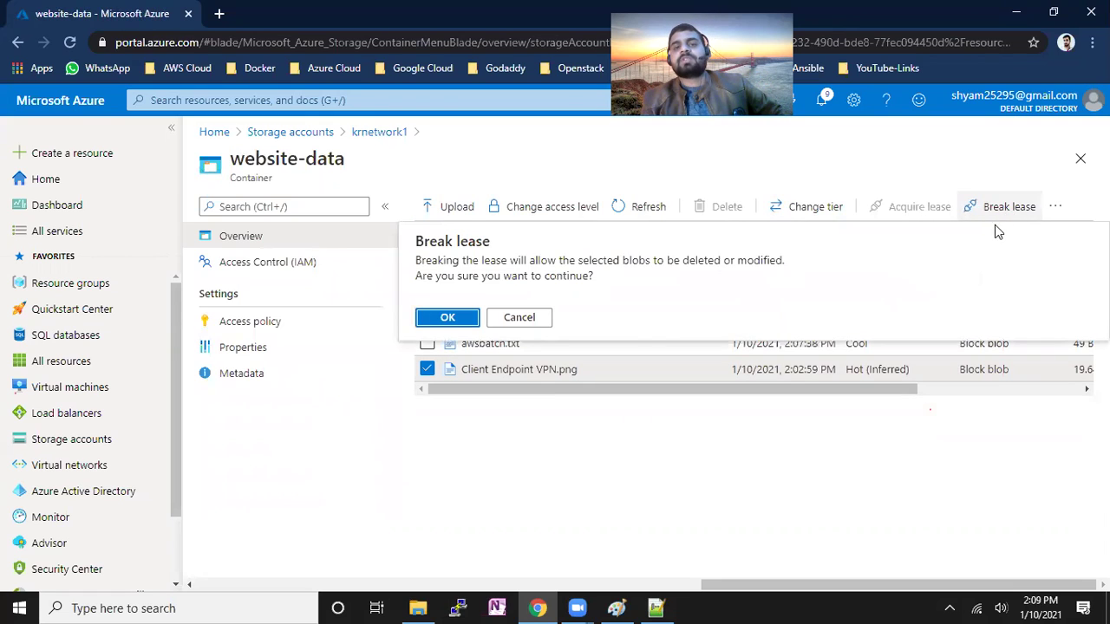
left_click(446, 318)
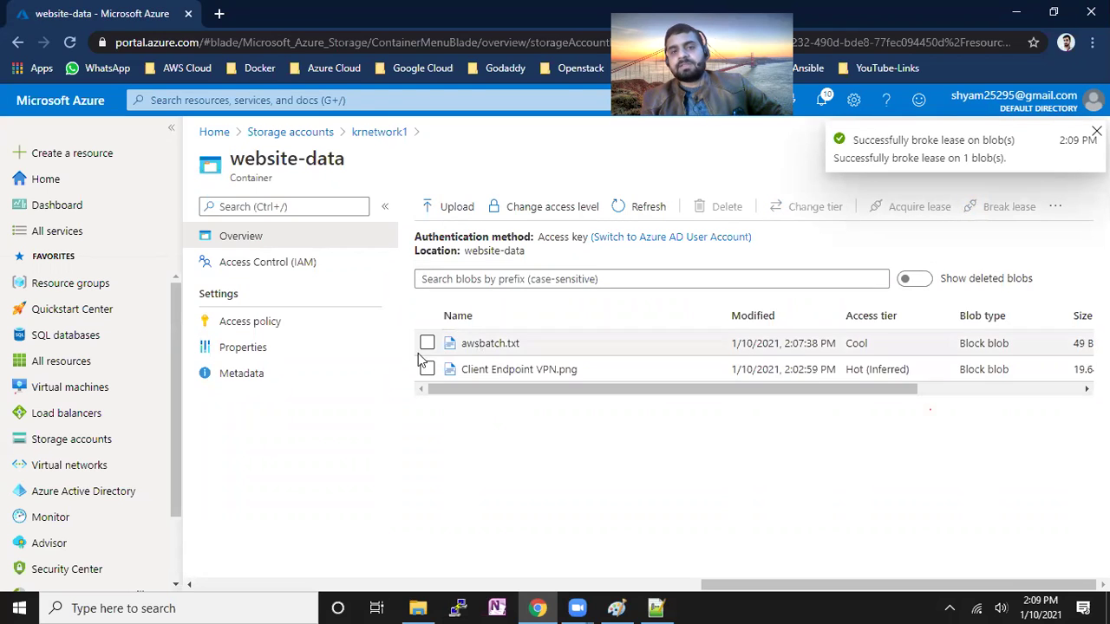
Delete the Client Endpoint VPN.png blob from the container, including its blob snapshots
left_click(427, 369)
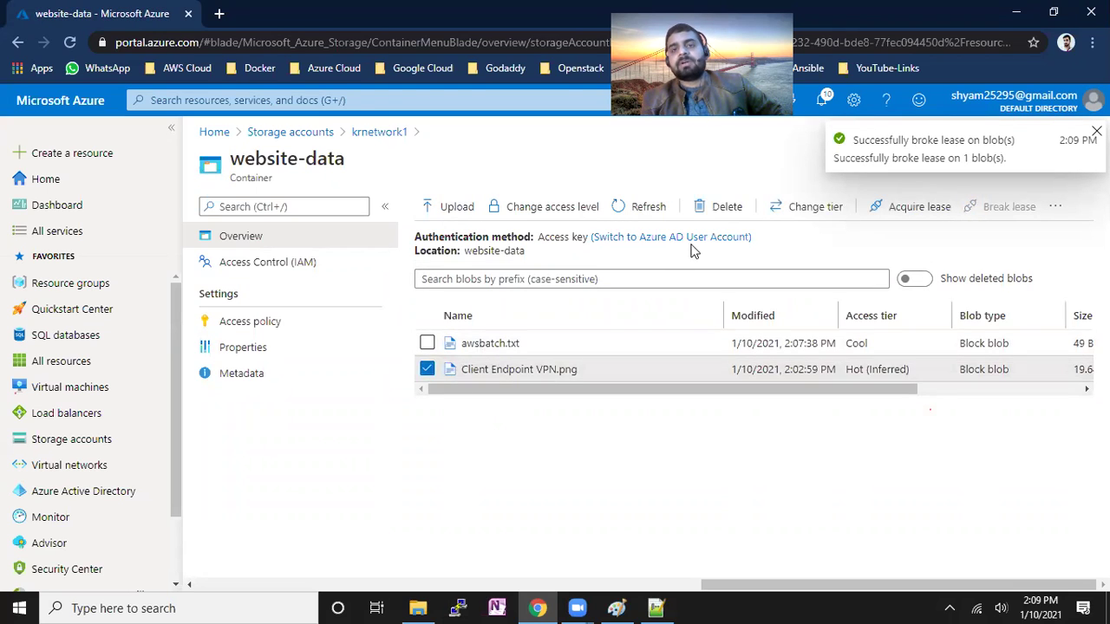
left_click(727, 208)
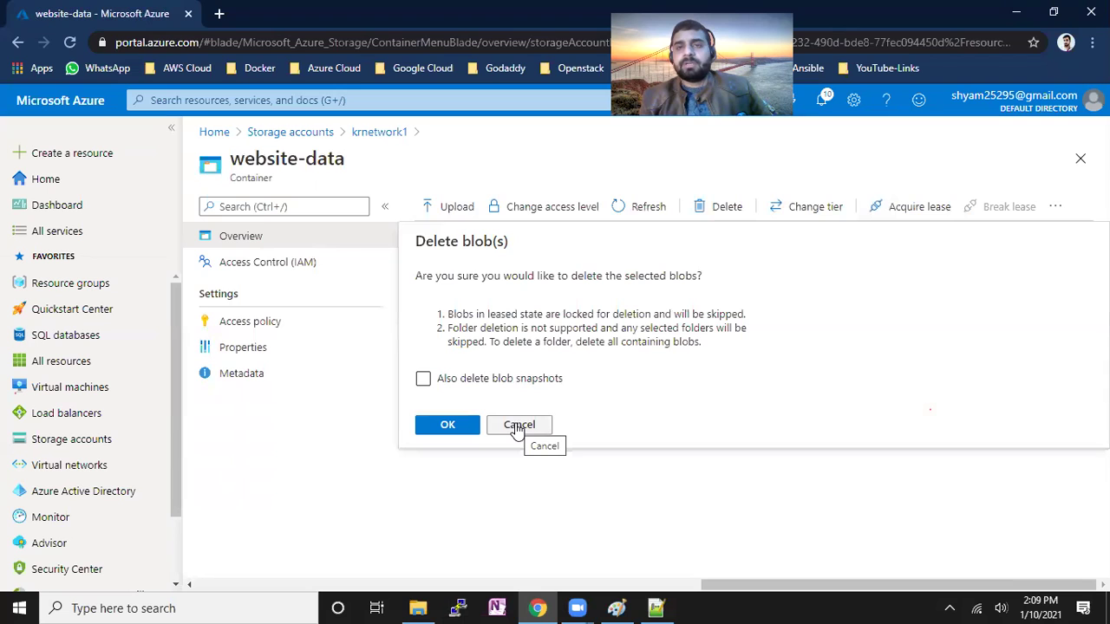
left_click(450, 386)
left_click(447, 425)
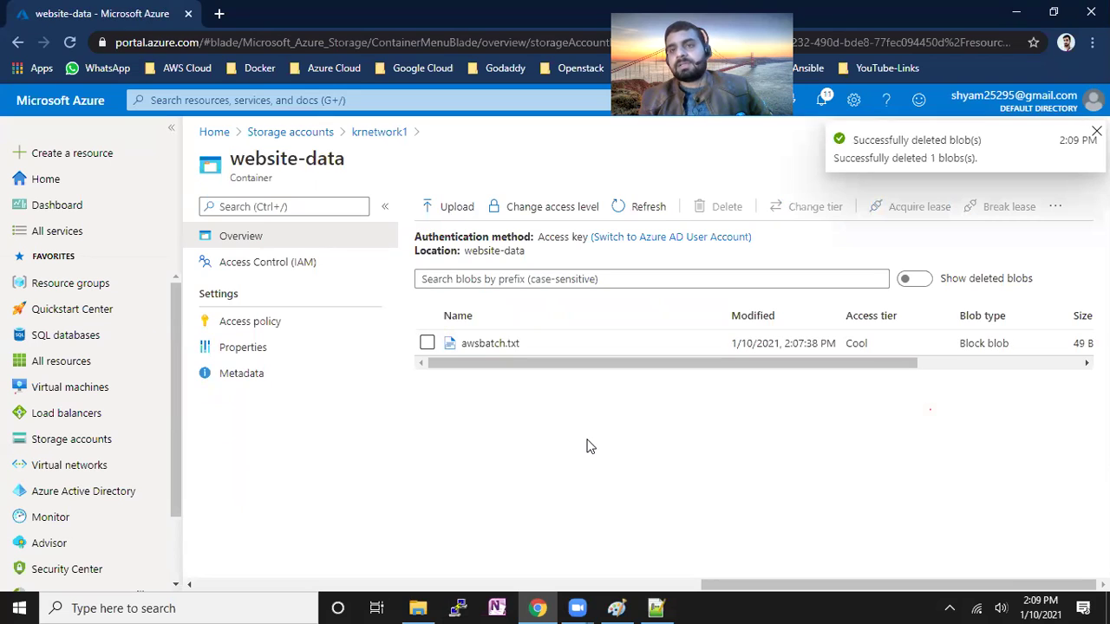
View the snapshots of the awsbatch.txt blob and return to the website-data blob list
left_click(490, 346)
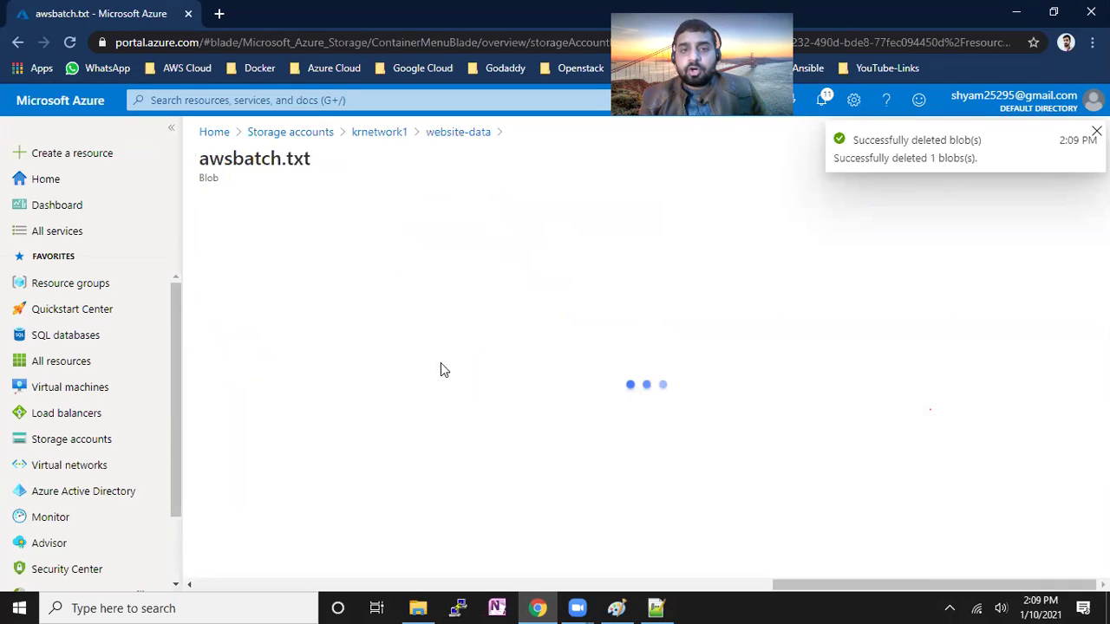
left_click(450, 139)
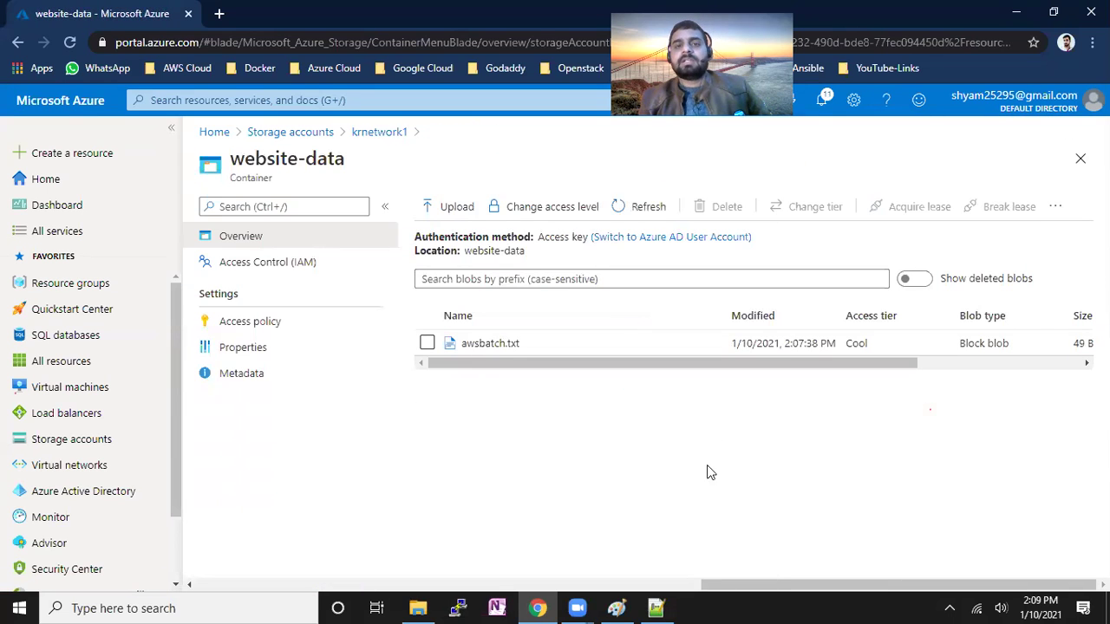
left_click(428, 343)
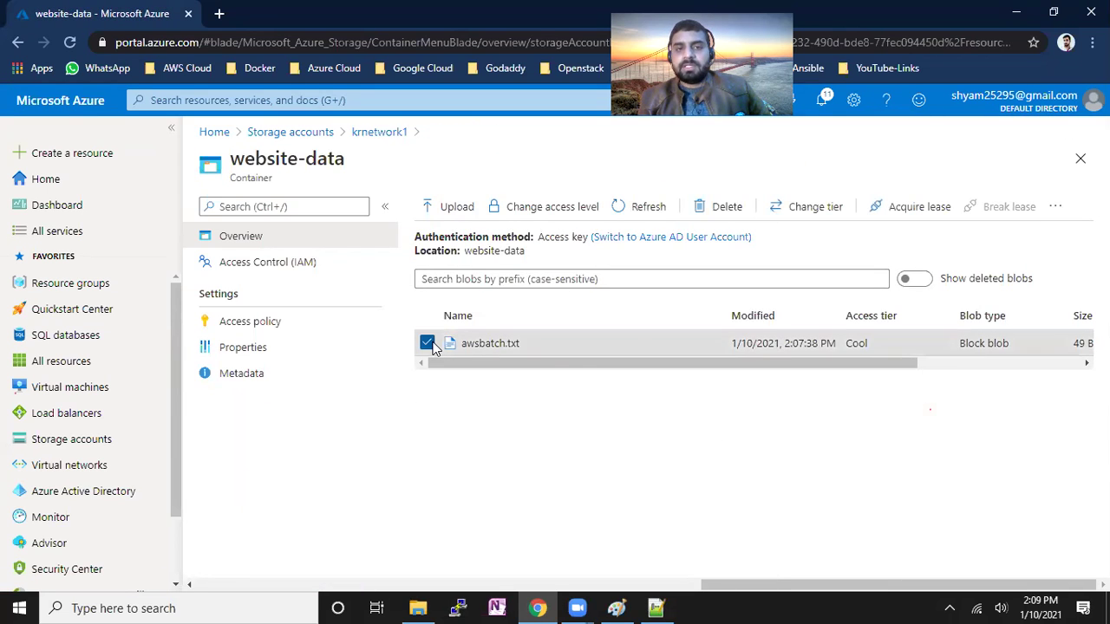
left_click(1055, 210)
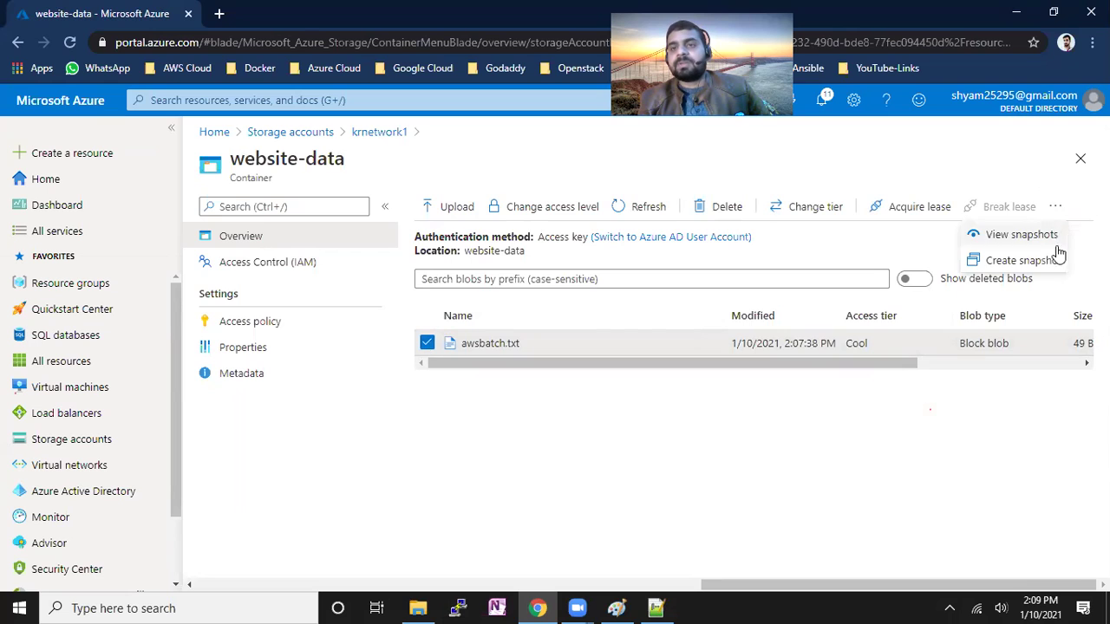
left_click(1015, 241)
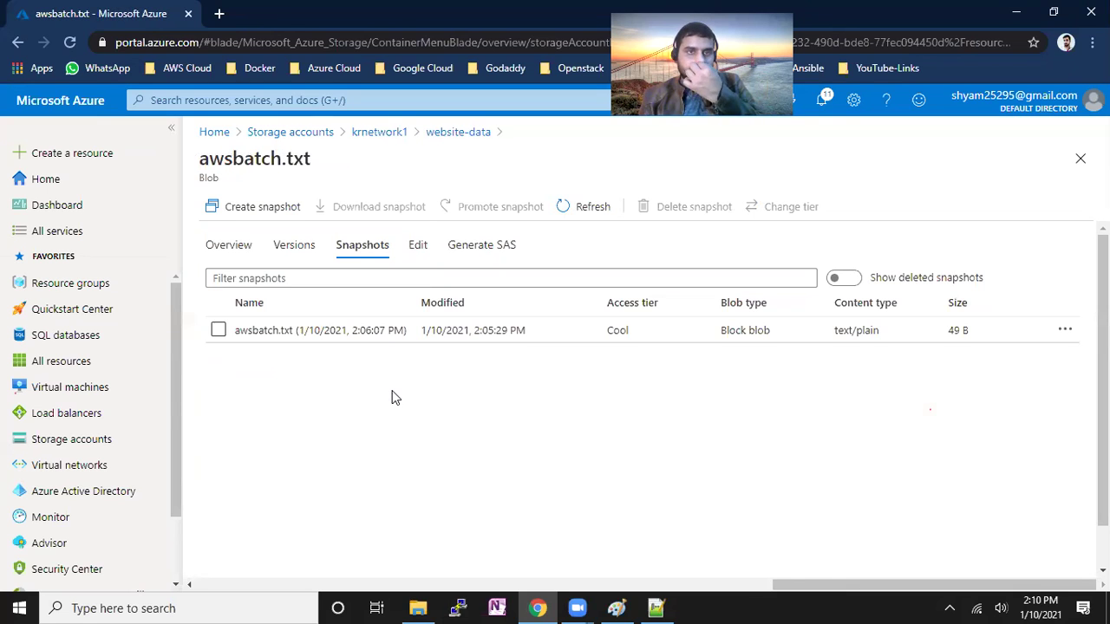
left_click(458, 139)
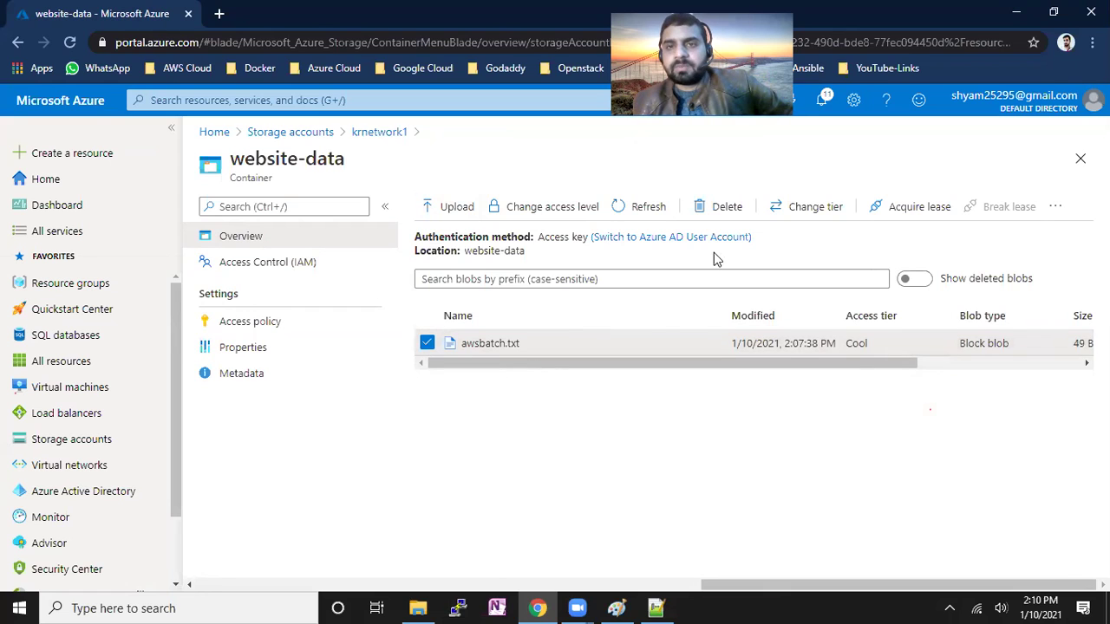
Try to delete the awsbatch.txt blob with the option to also delete blob snapshots turned off
left_click(718, 210)
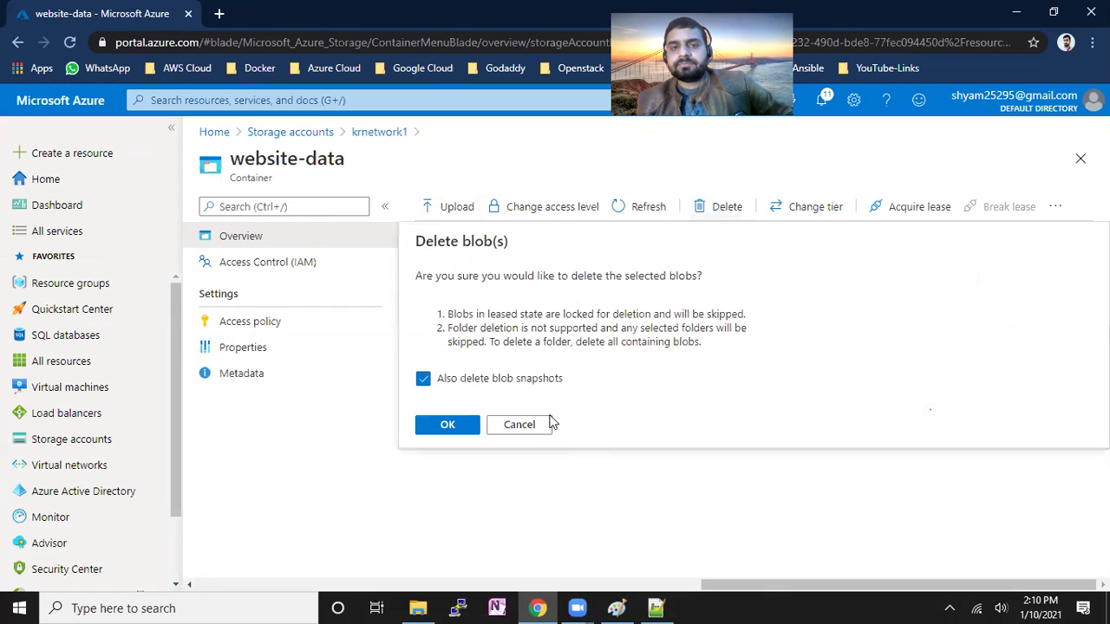
left_click(452, 382)
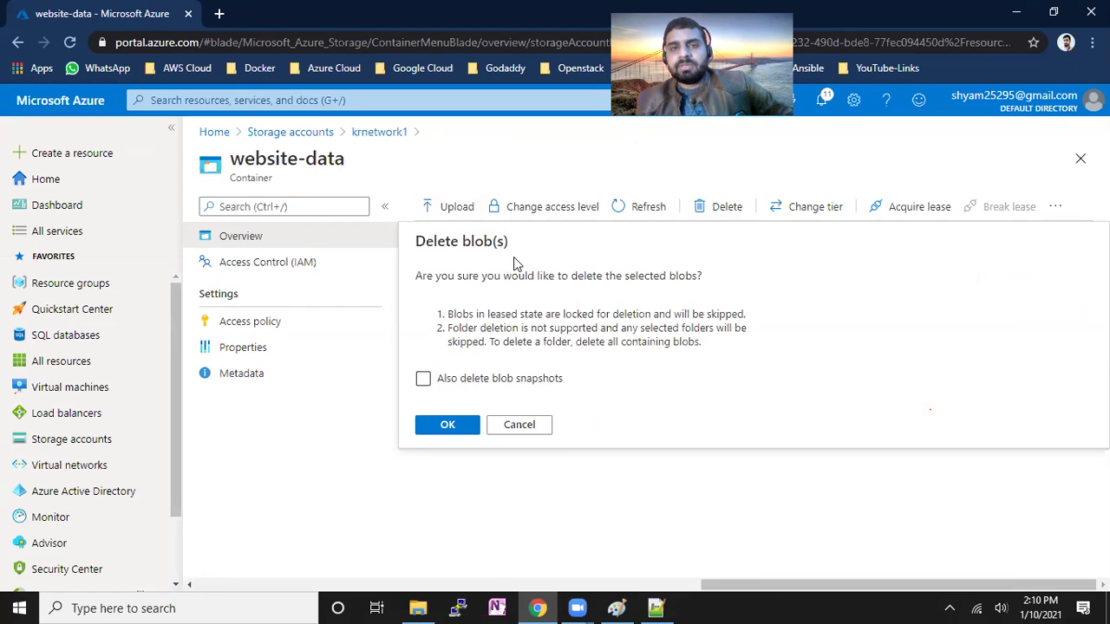
left_click(445, 425)
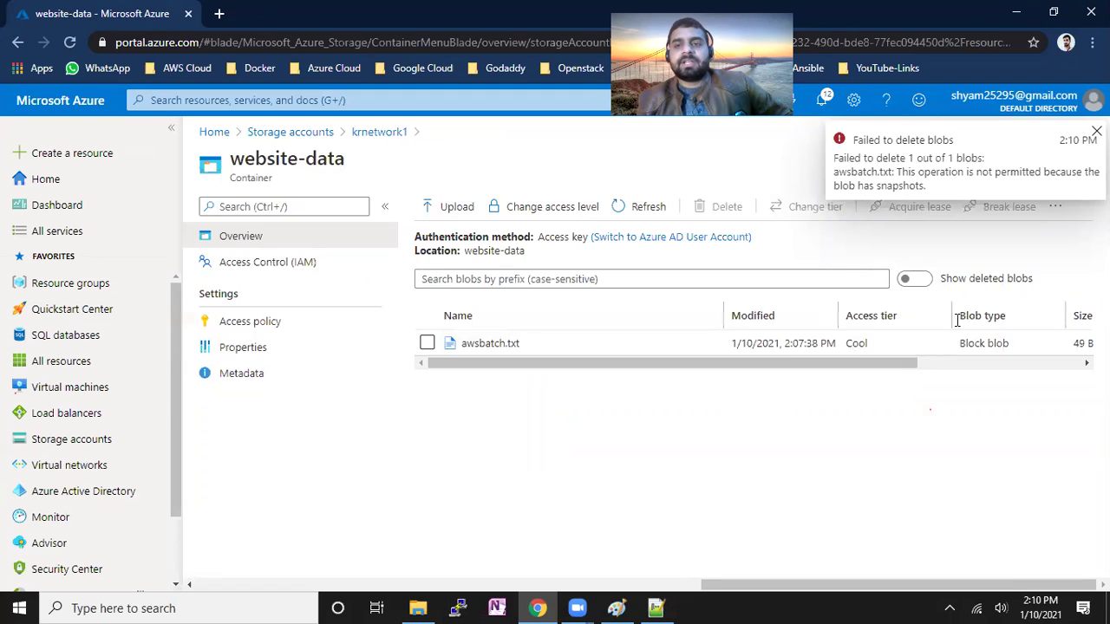
Open the snapshots of the awsbatch.txt blob and delete the one taken on 1/10/2021 at 2:06:07 PM
left_click(1055, 206)
left_click(775, 403)
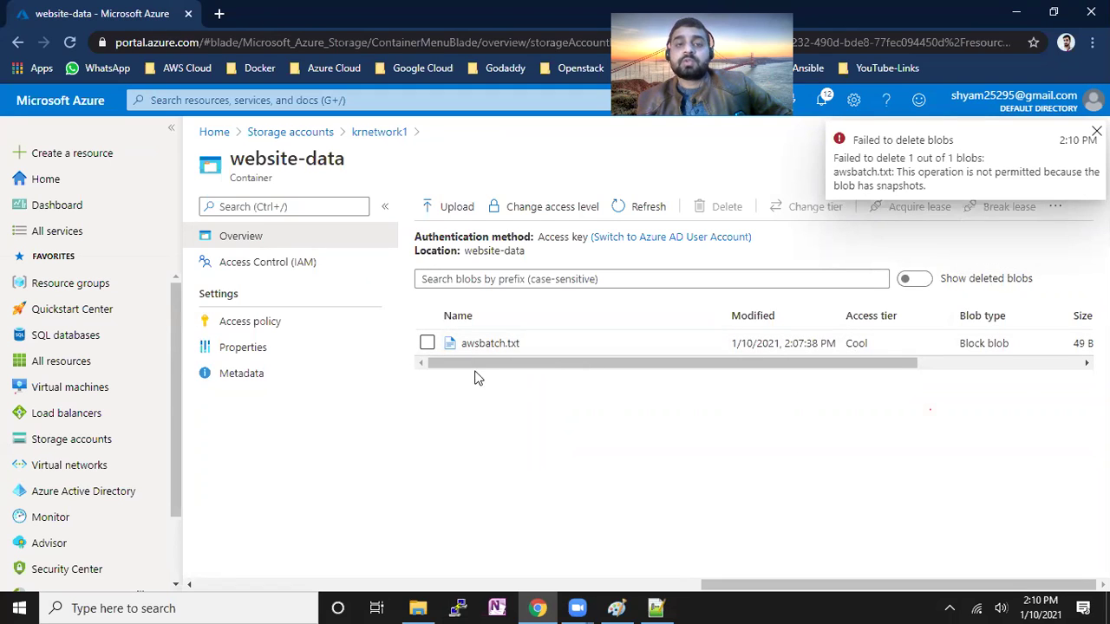
left_click(427, 343)
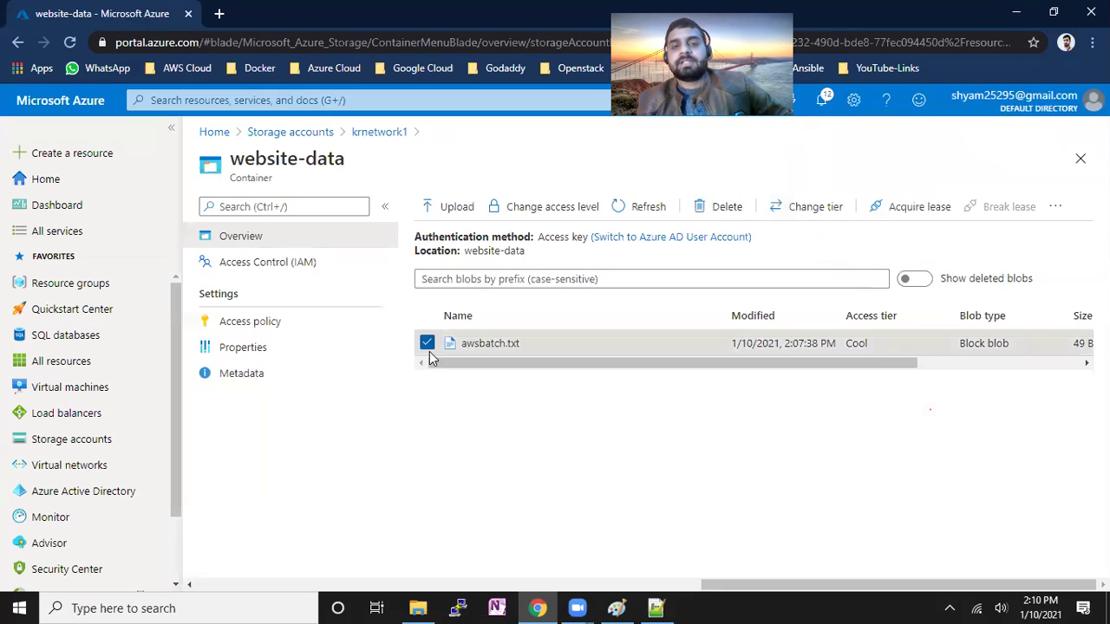
left_click(1056, 207)
left_click(1035, 241)
left_click(490, 343)
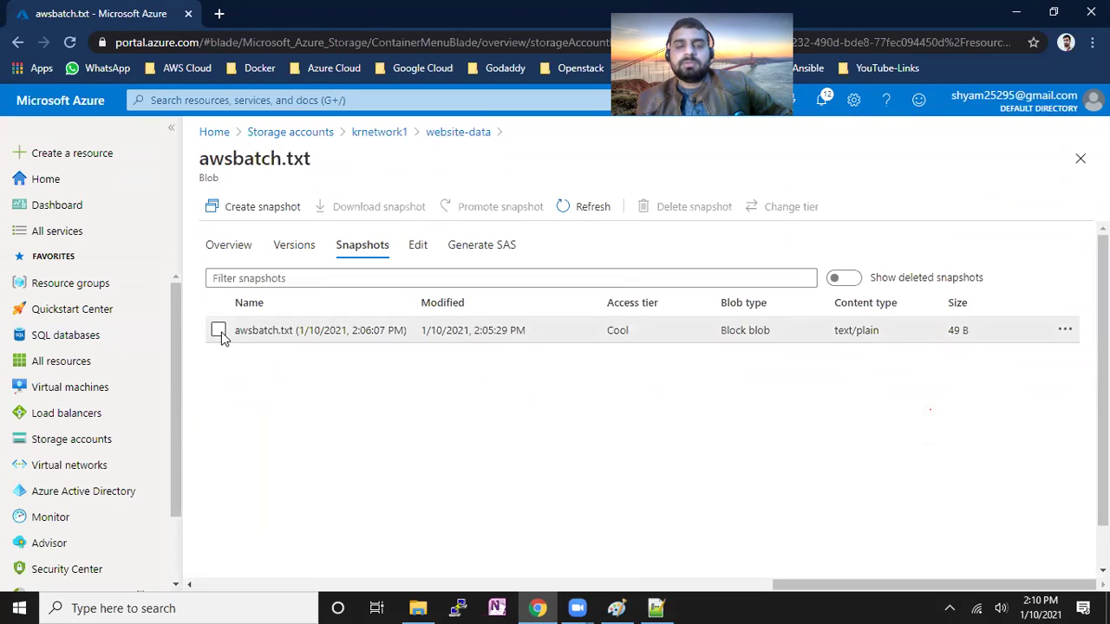
left_click(221, 335)
left_click(686, 207)
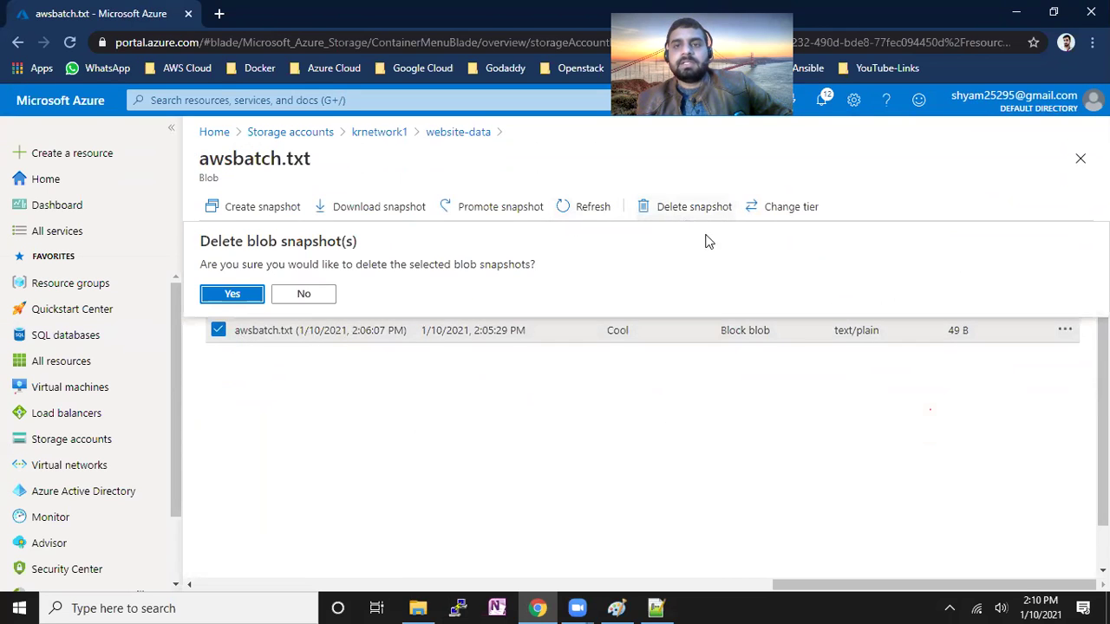
left_click(255, 297)
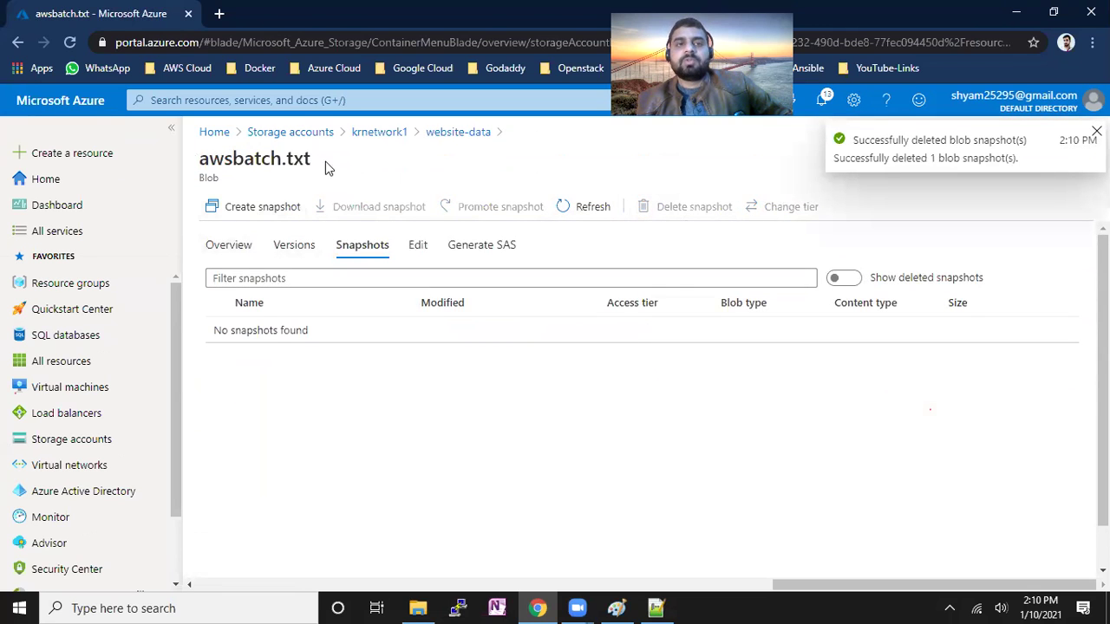
Return to the website-data blob list and delete the awsbatch.txt blob without the blob snapshots option
left_click(448, 135)
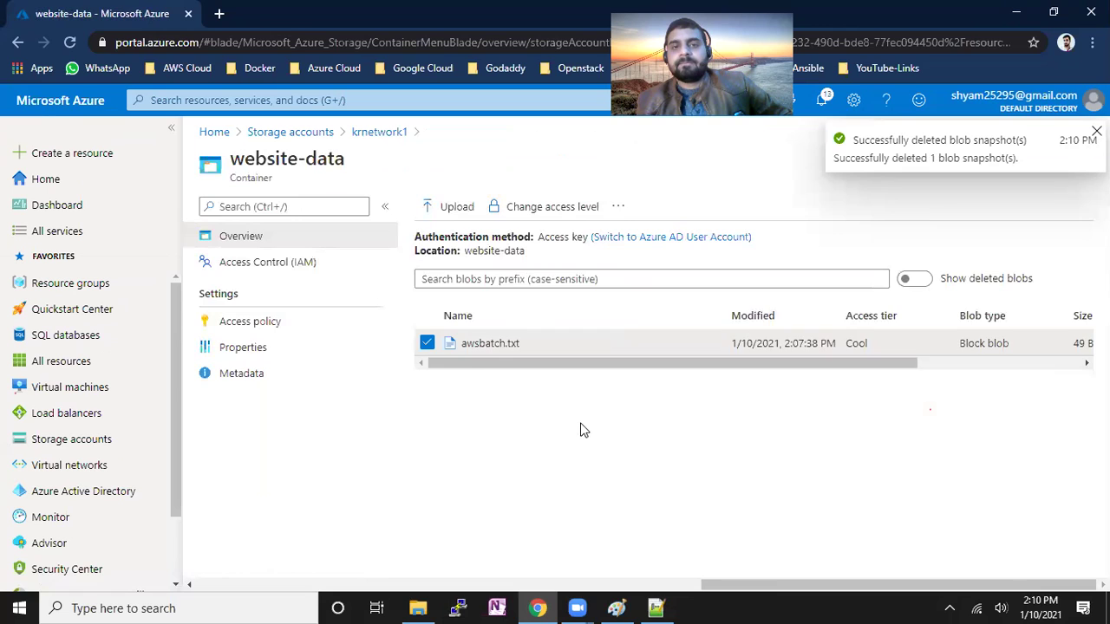
left_click(724, 208)
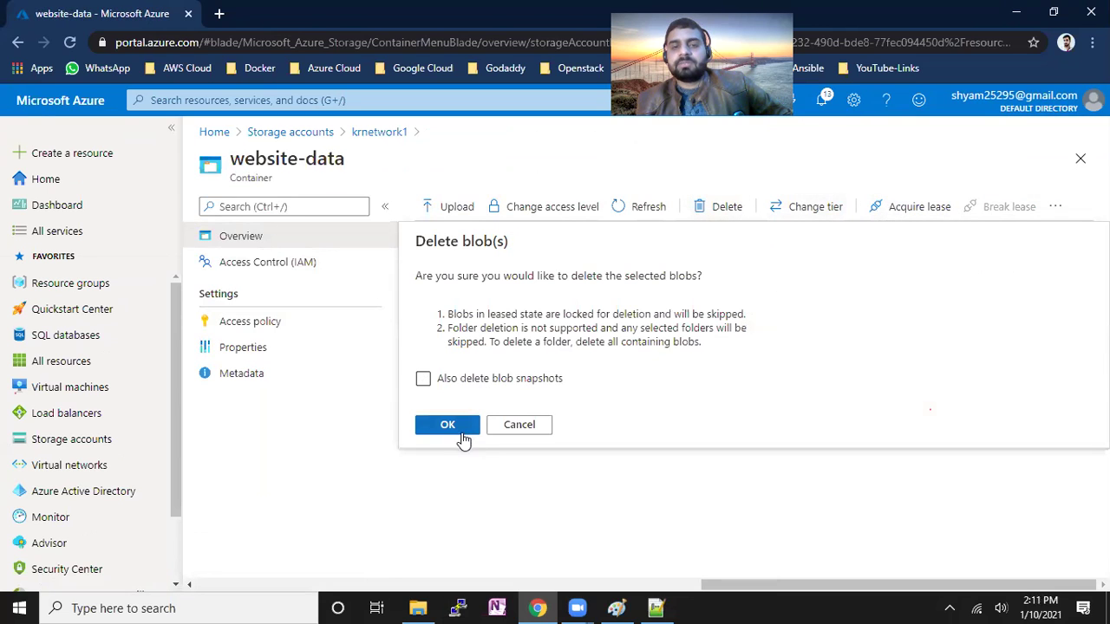
left_click(447, 425)
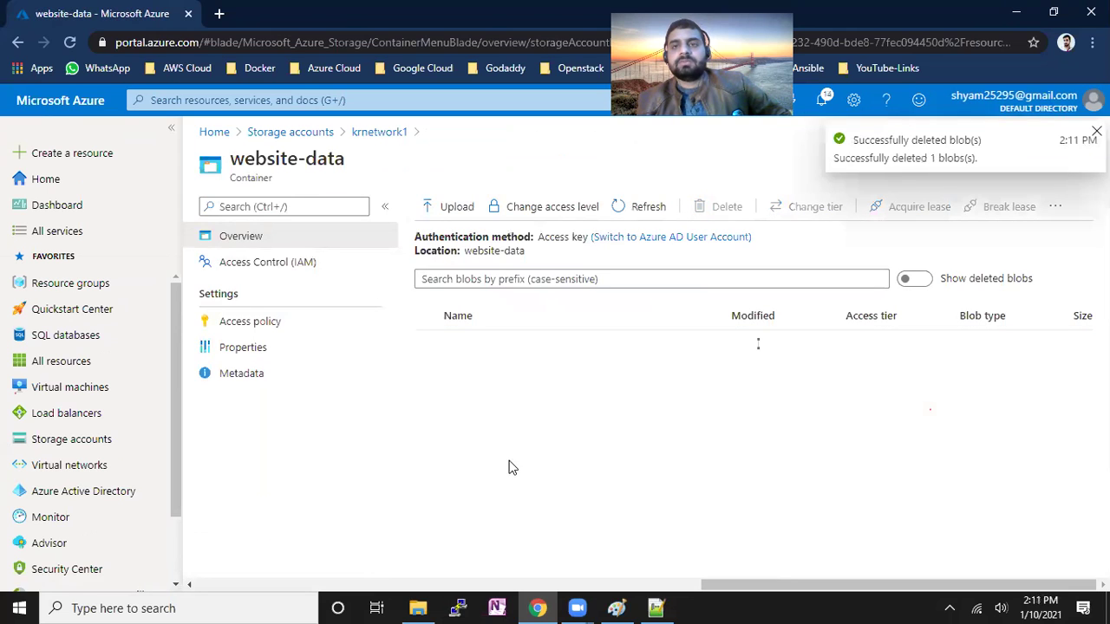